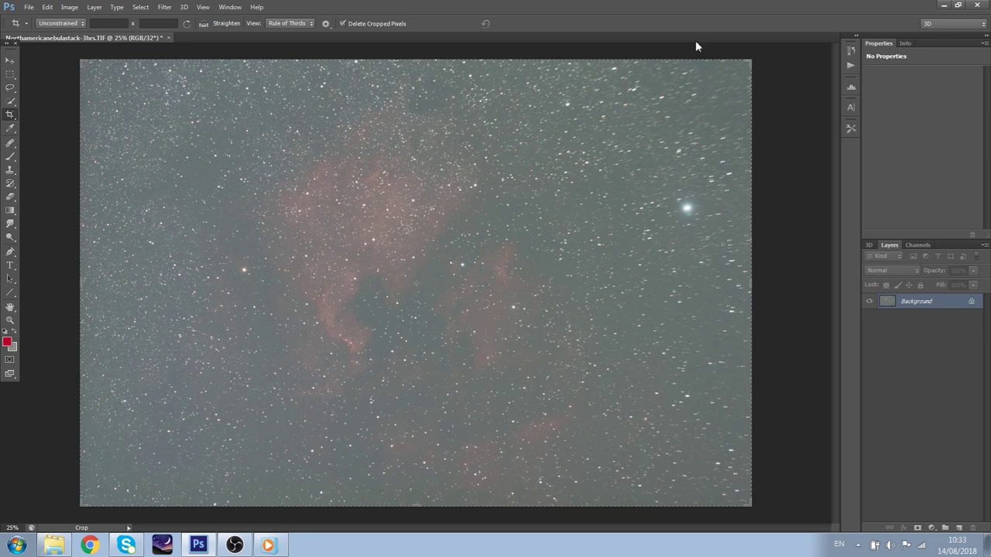
Examine the star shapes across the nebula image, comparing the centre with the area around the bright star near the right edge
scroll(359, 308, up, 8)
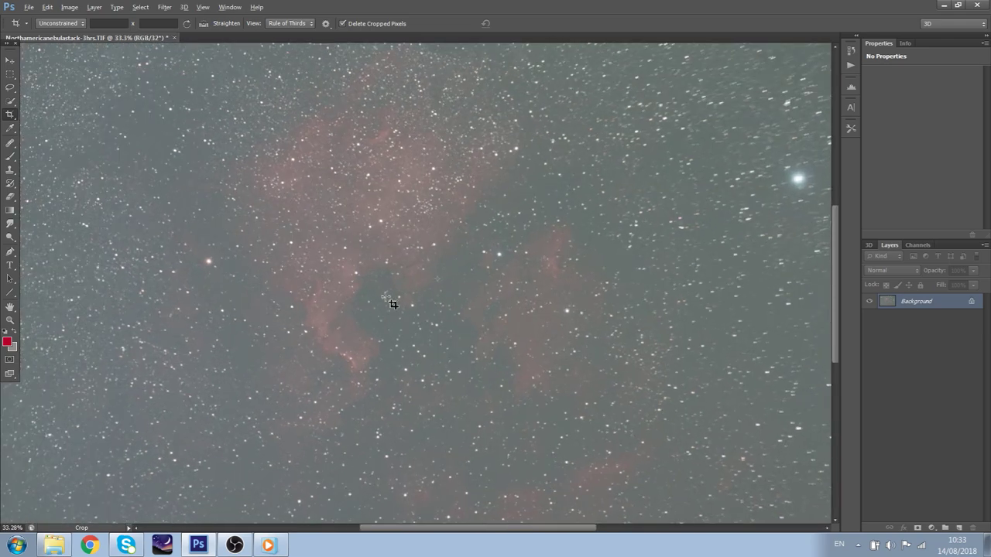
scroll(293, 232, down, 9)
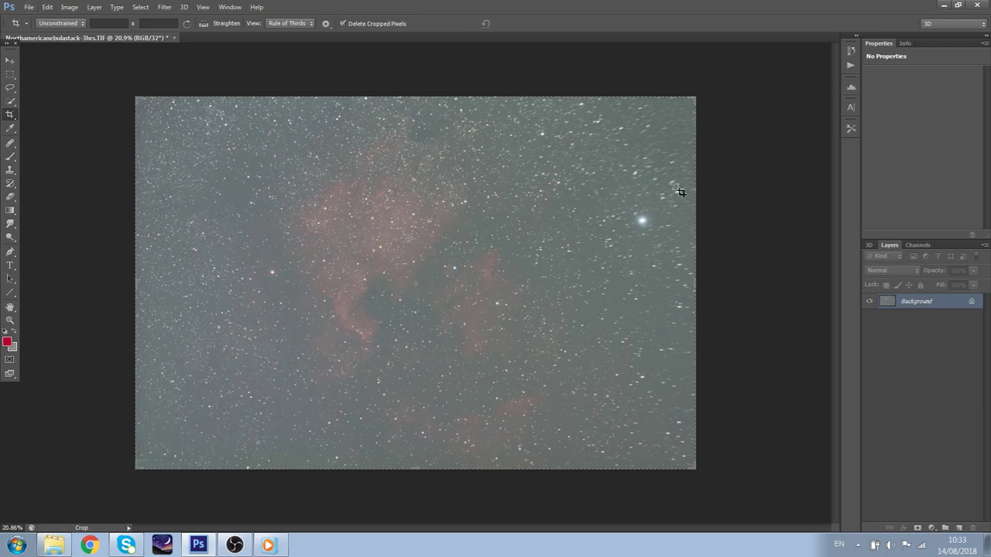
scroll(678, 188, up, 3)
scroll(696, 197, up, 10)
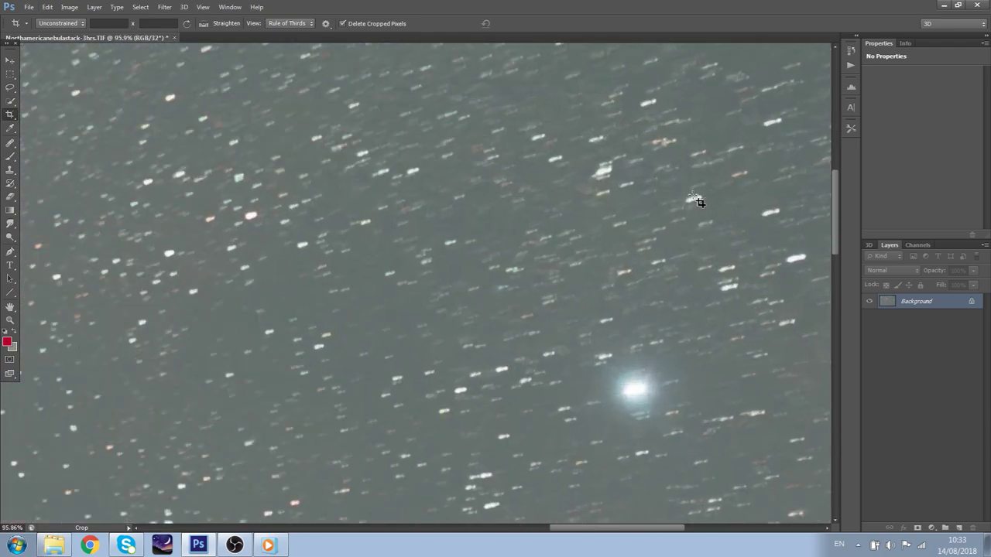
scroll(700, 202, down, 6)
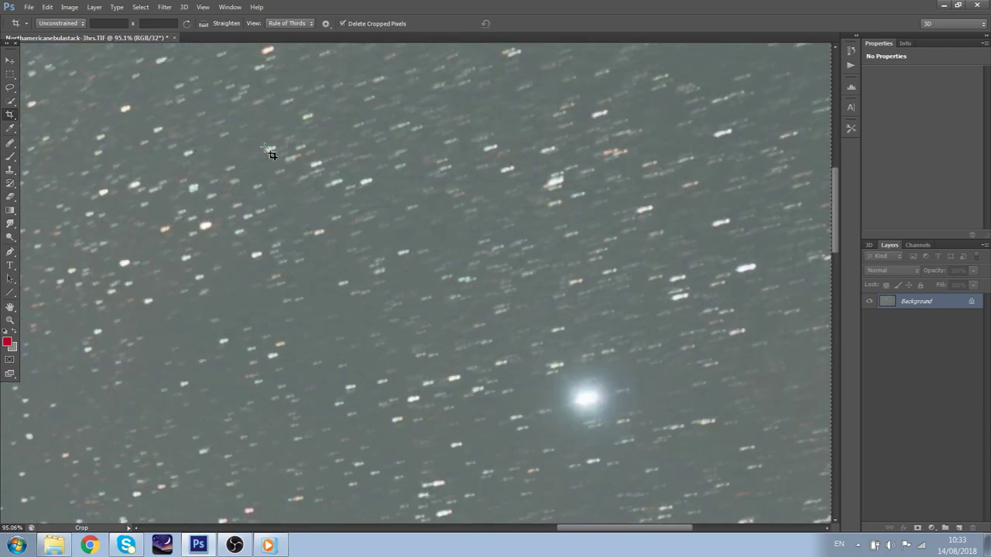
scroll(189, 252, up, 6)
scroll(197, 261, down, 8)
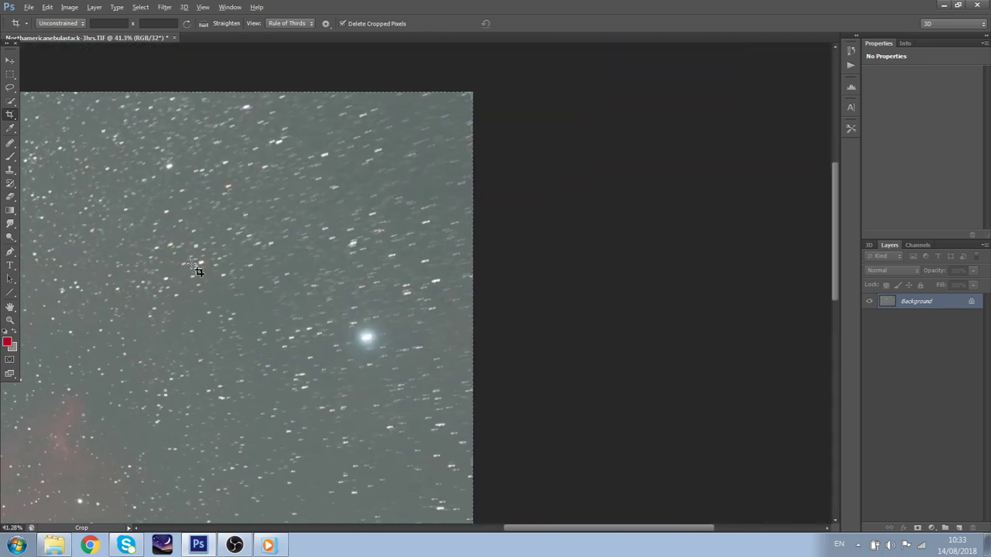
scroll(283, 201, up, 3)
scroll(796, 181, up, 8)
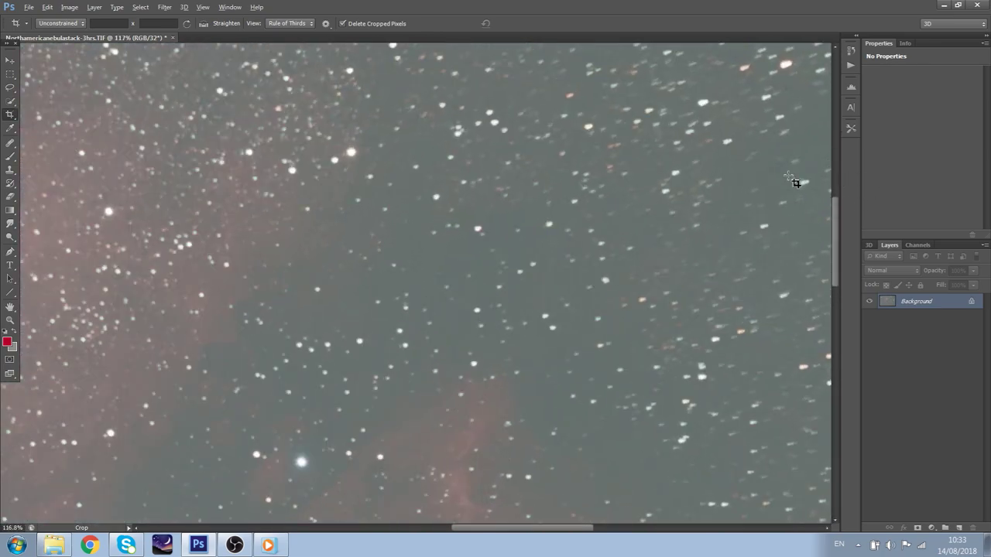
scroll(449, 224, down, 12)
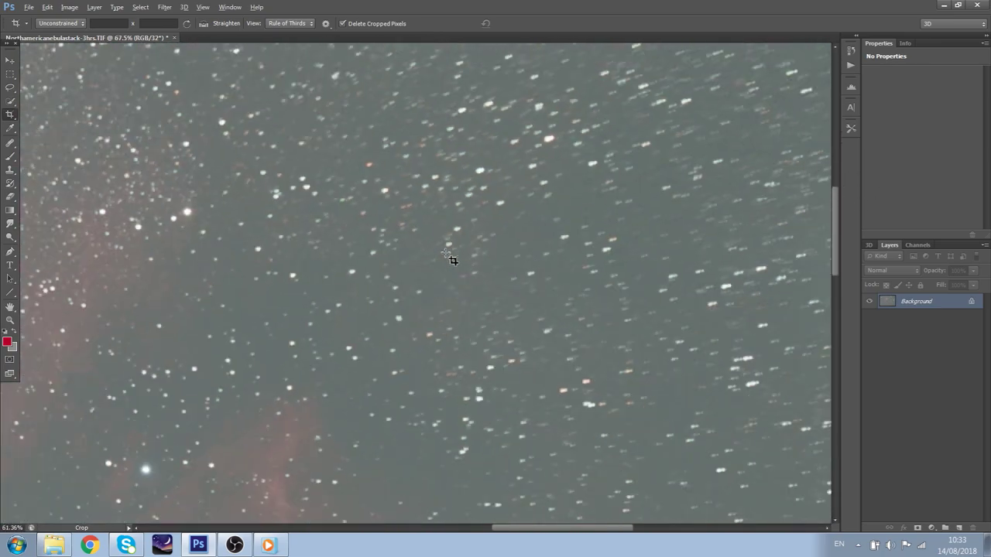
scroll(444, 250, up, 3)
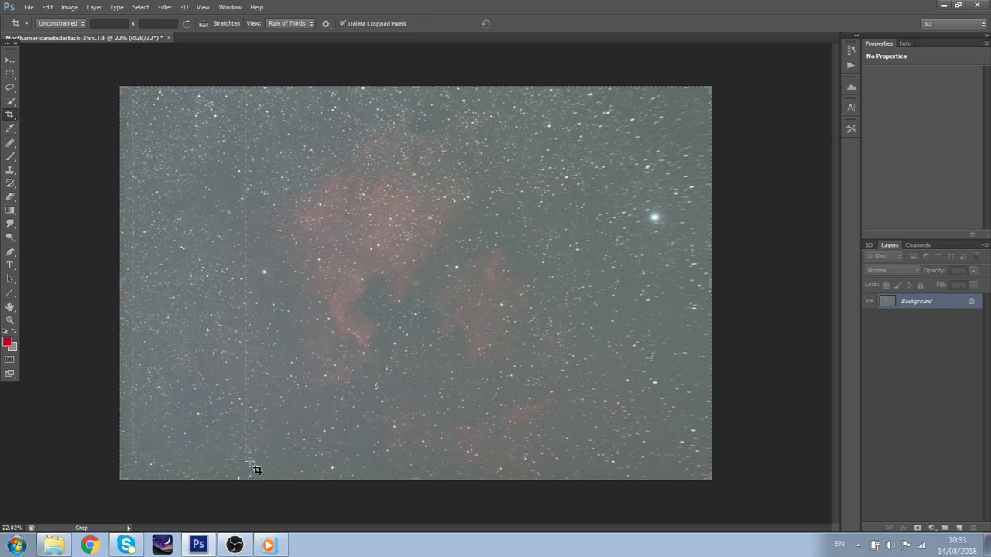
Crop the image to the nebula, cutting off the right side with the bright star and narrow strips along the other edges
drag(610, 450, 616, 466)
drag(609, 451, 595, 446)
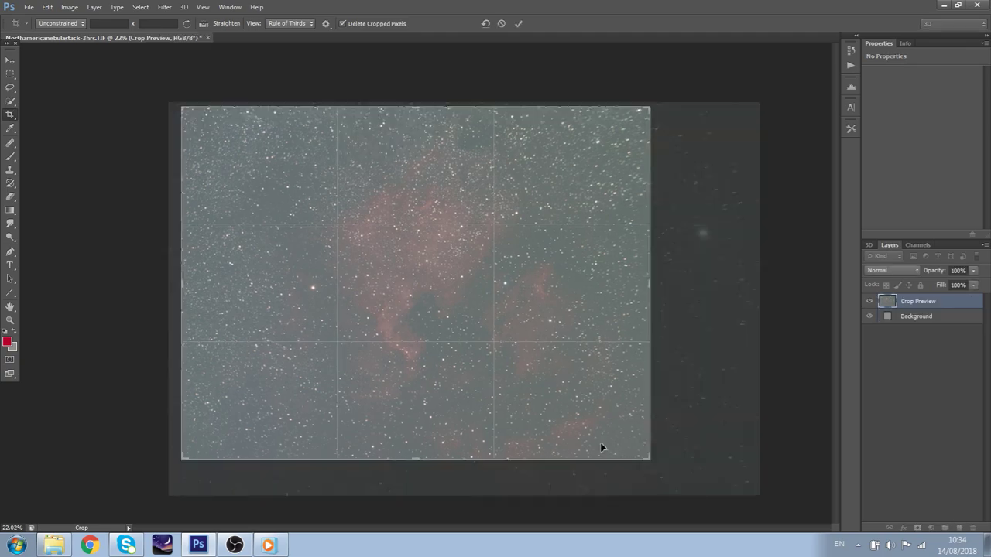
key(Return)
scroll(639, 220, up, 12)
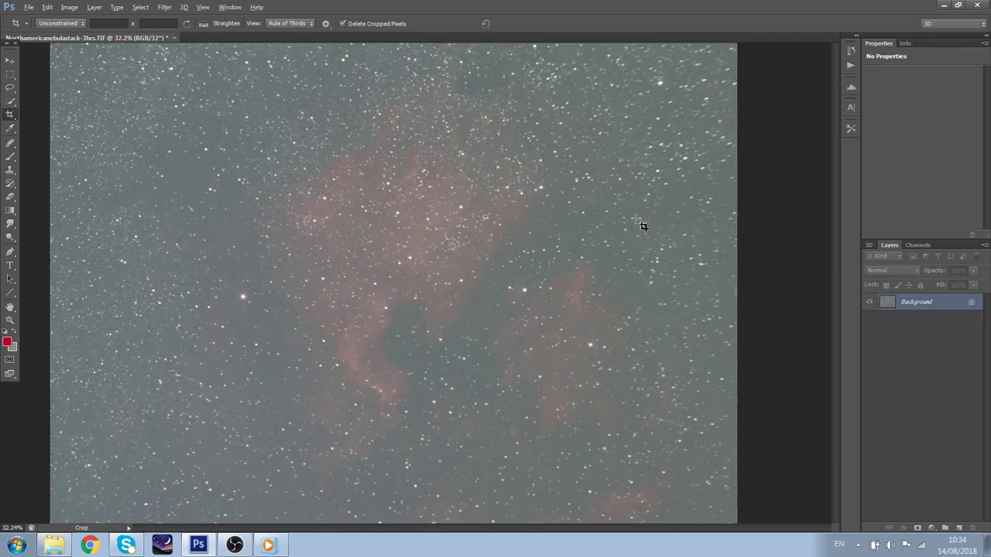
scroll(721, 181, up, 5)
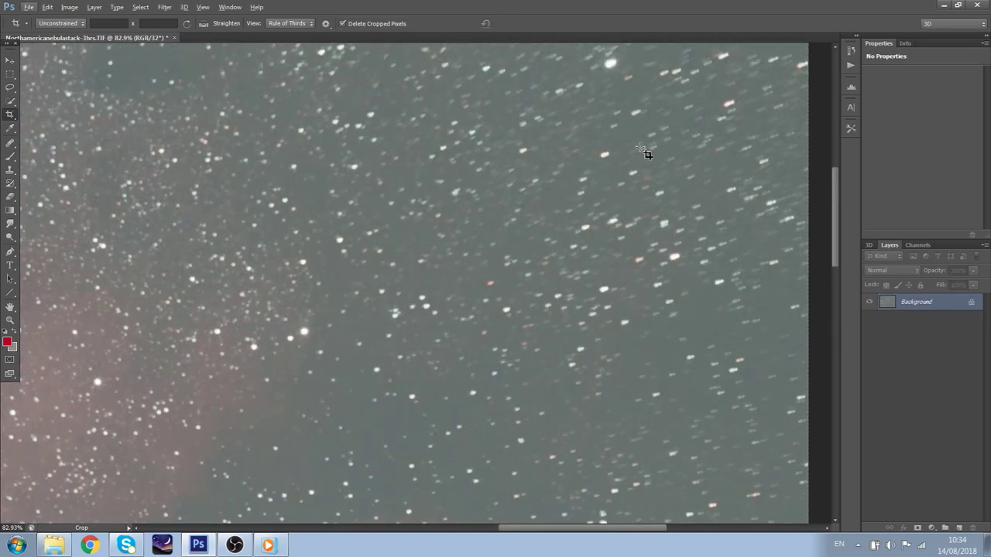
scroll(614, 126, down, 8)
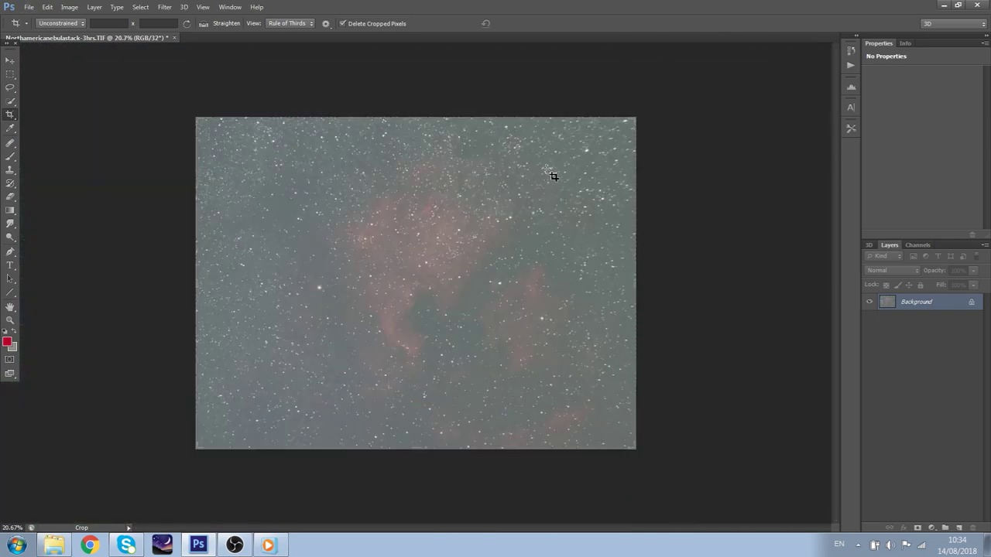
scroll(522, 283, up, 5)
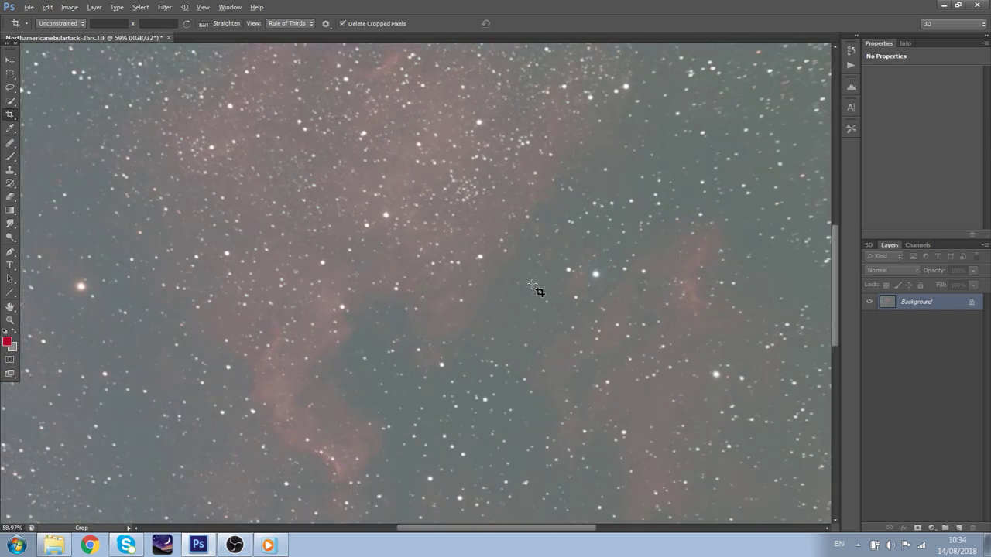
scroll(524, 294, down, 4)
key(alt+f)
key(Escape)
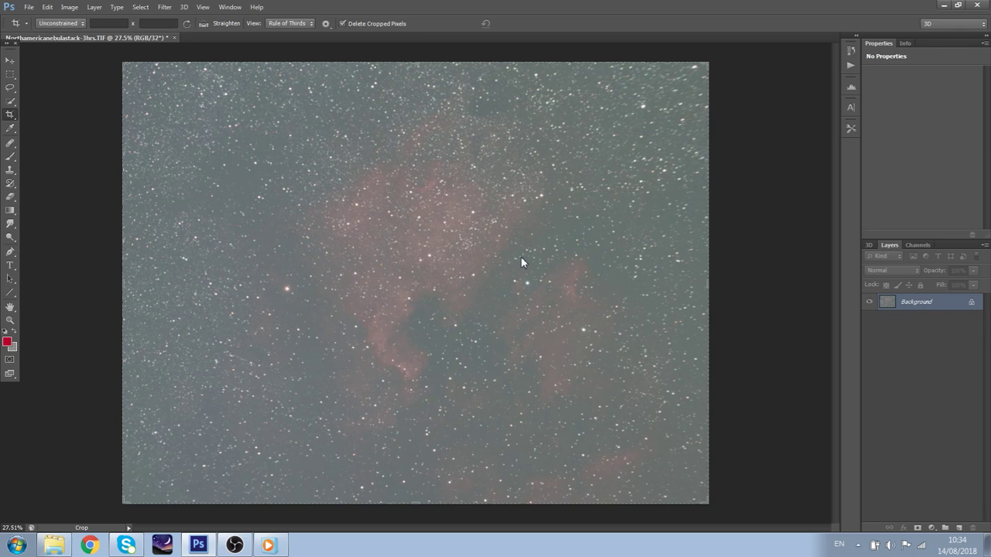
Convert the image to 16 bits per channel, using the Exposure and Gamma method with exposure 0.00 and gamma 1.00
click(62, 7)
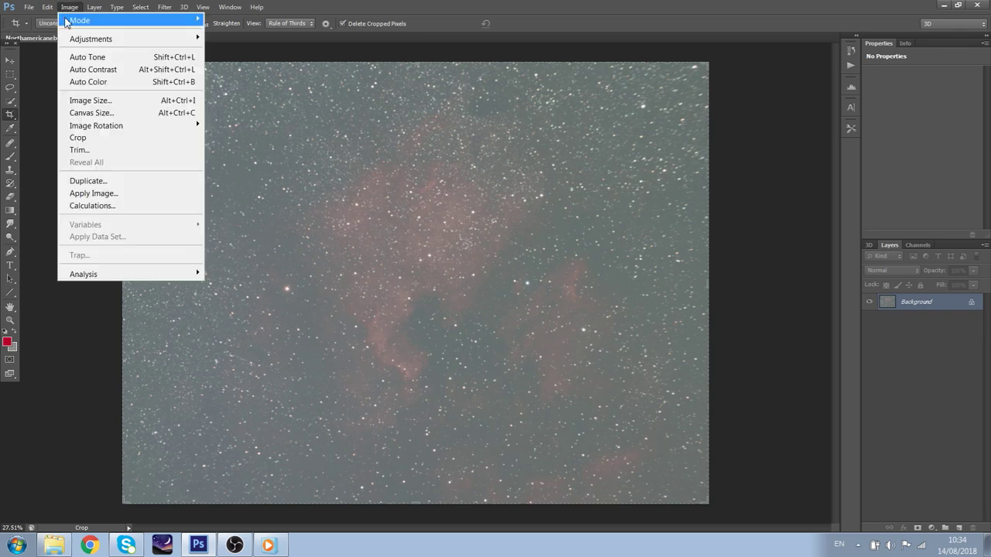
mouse_move(194, 21)
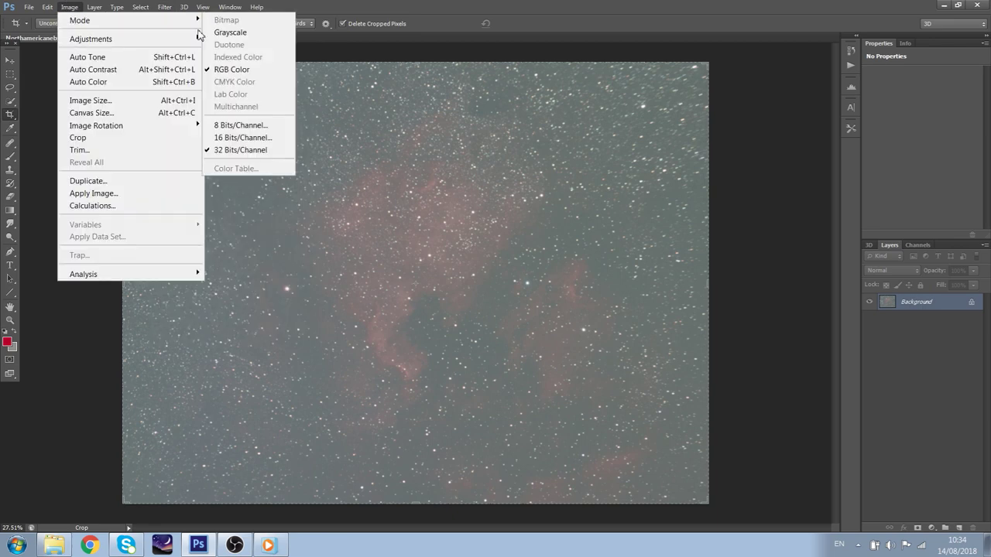
click(224, 134)
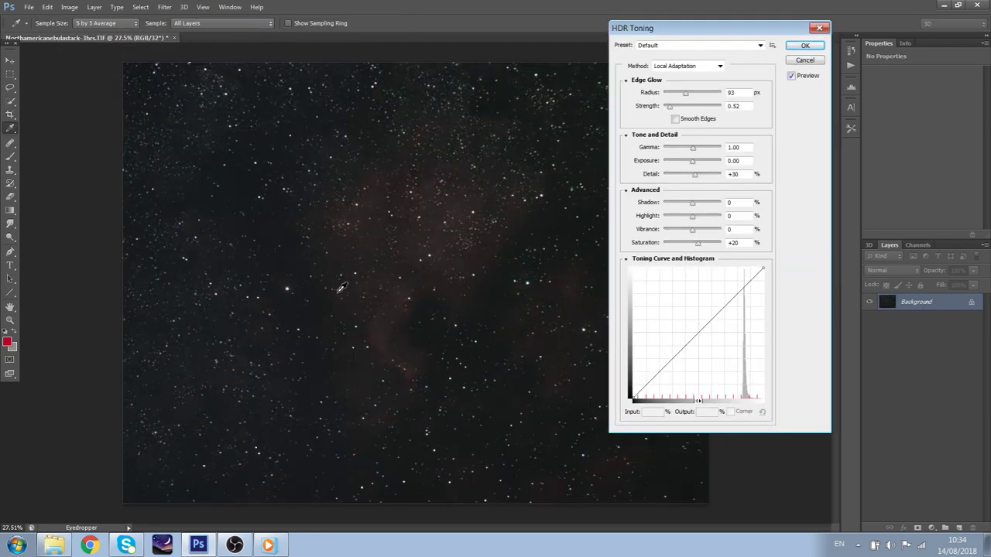
click(664, 68)
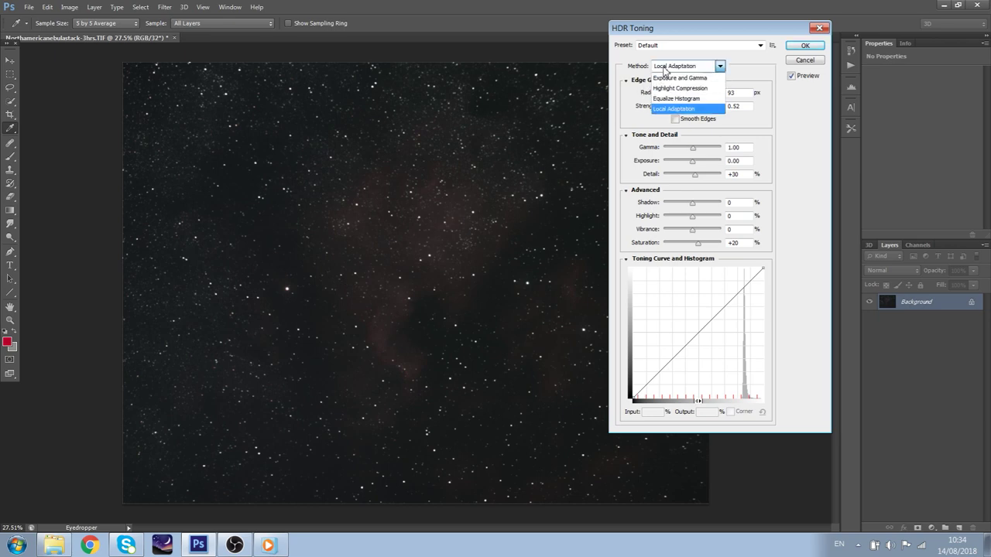
click(663, 68)
click(664, 68)
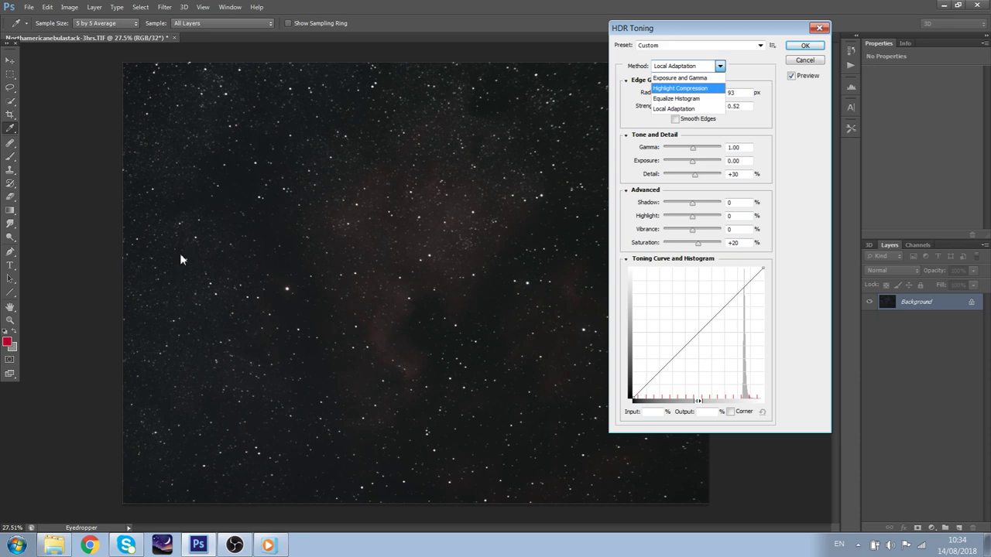
click(672, 79)
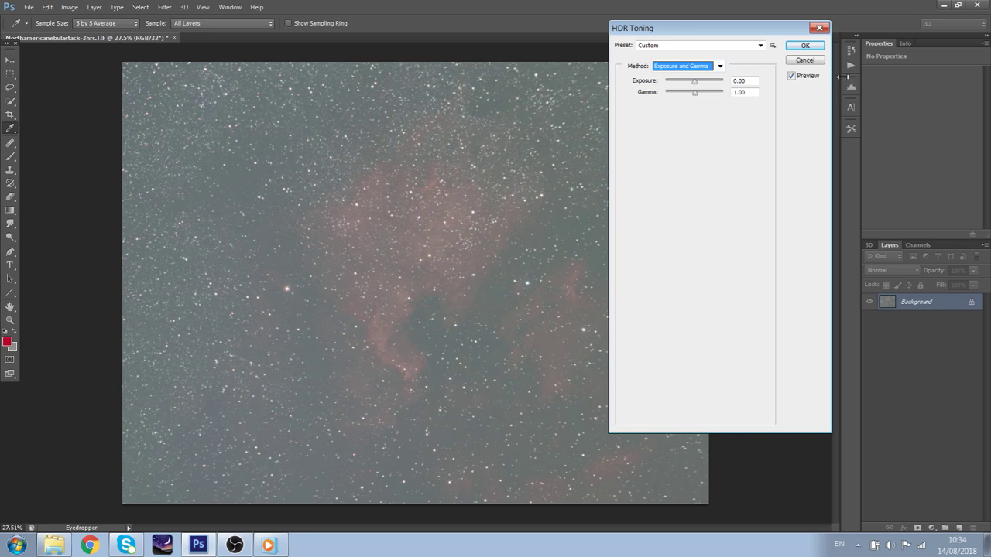
click(806, 45)
key(c)
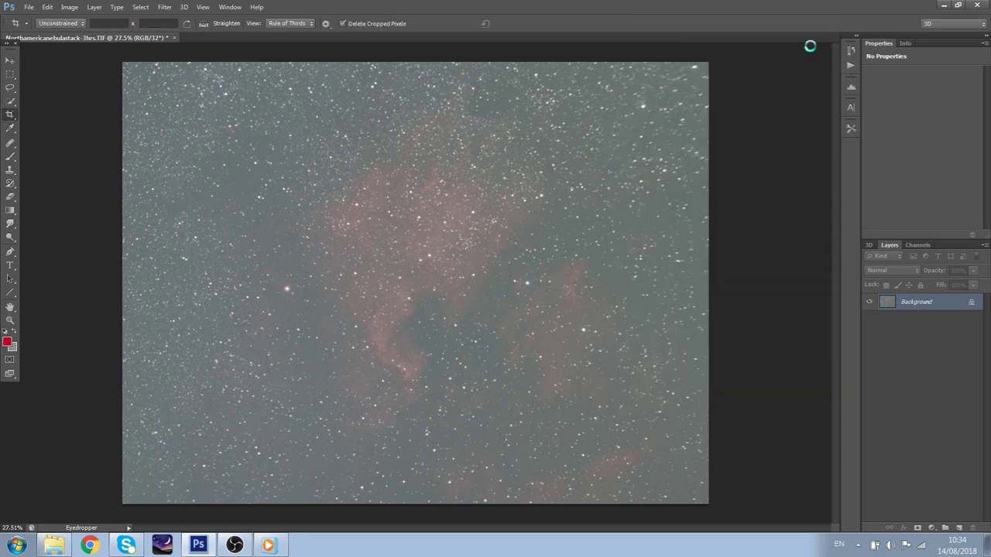
Add a Threshold adjustment layer above the background with the default name, Normal mode and 100% opacity
scroll(455, 267, up, 2)
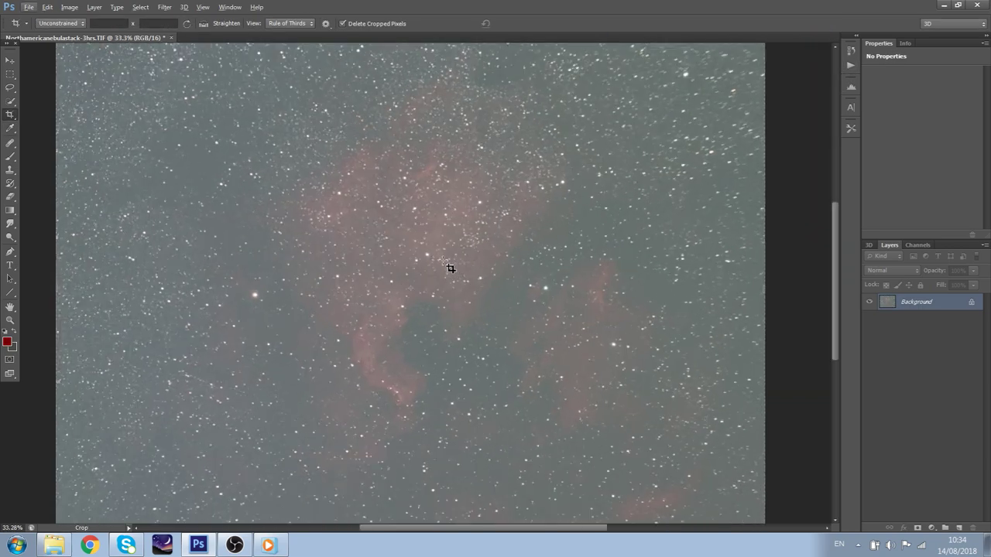
key(ctrl+z)
scroll(480, 294, down, 4)
scroll(410, 203, up, 2)
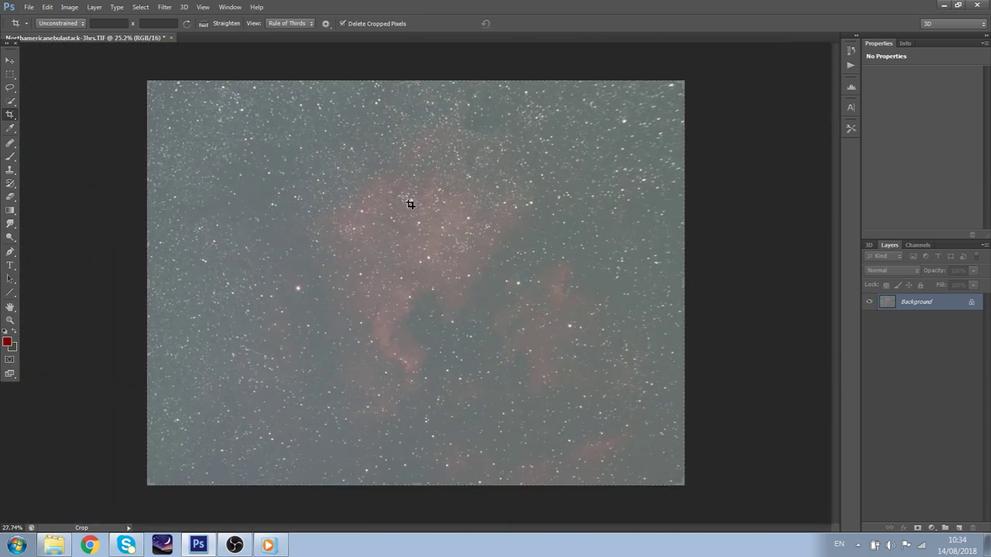
click(69, 7)
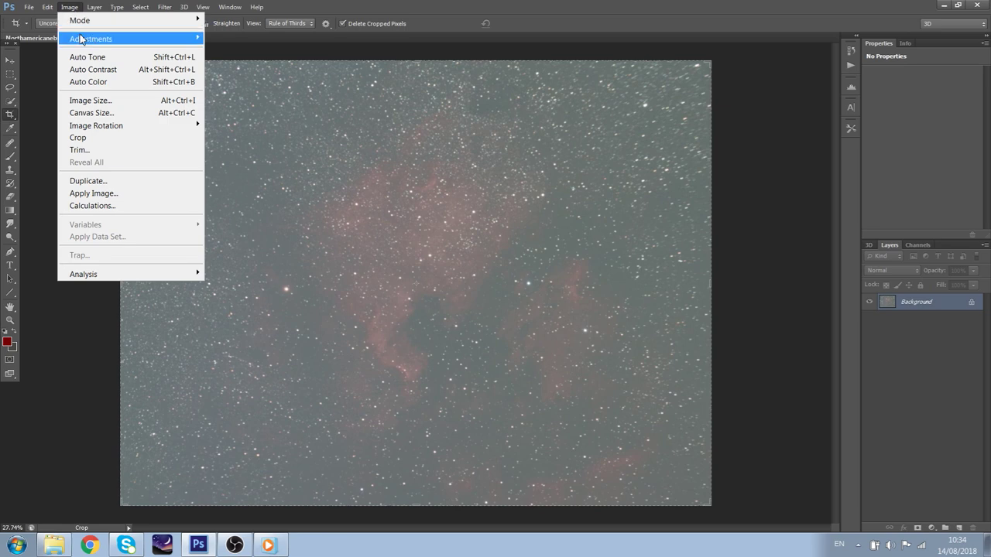
click(95, 7)
mouse_move(120, 122)
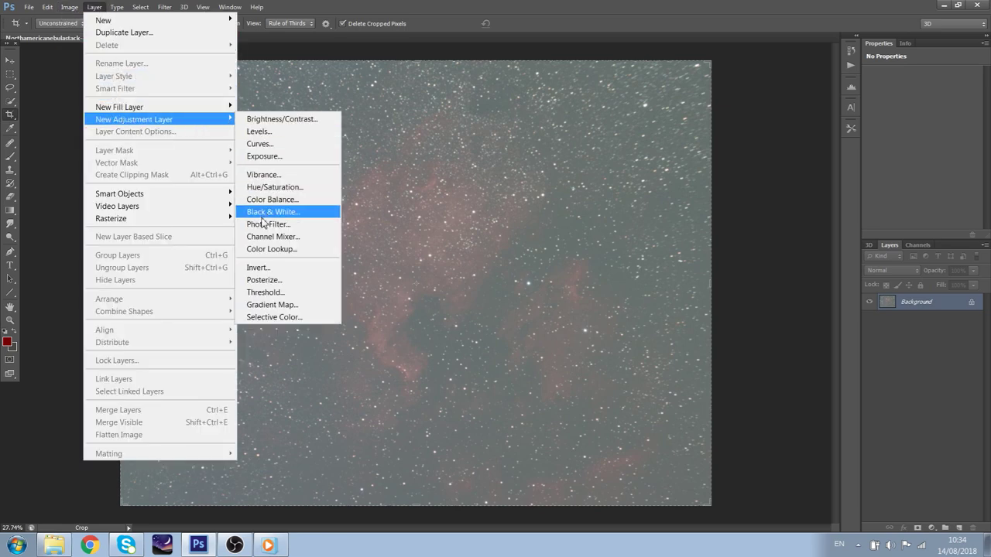
click(264, 292)
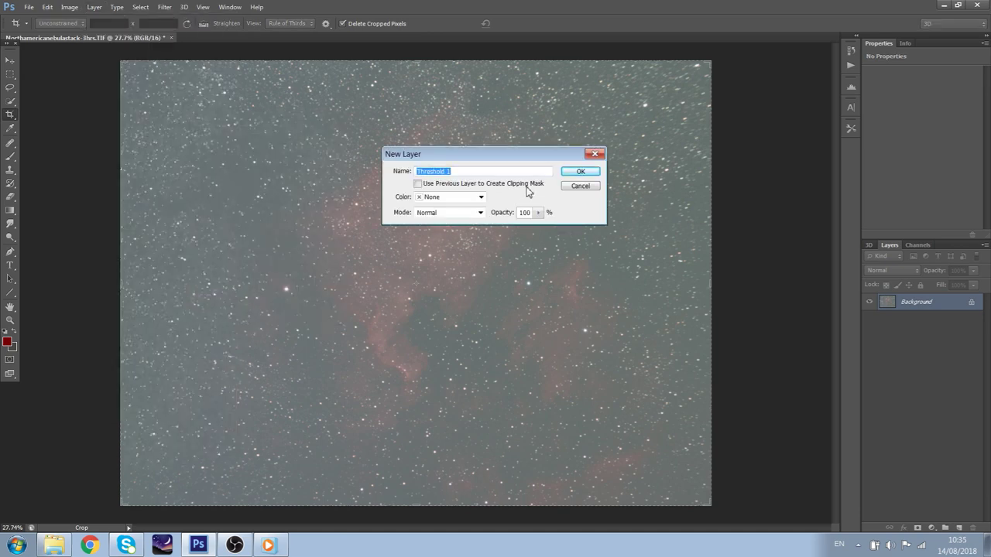
click(577, 171)
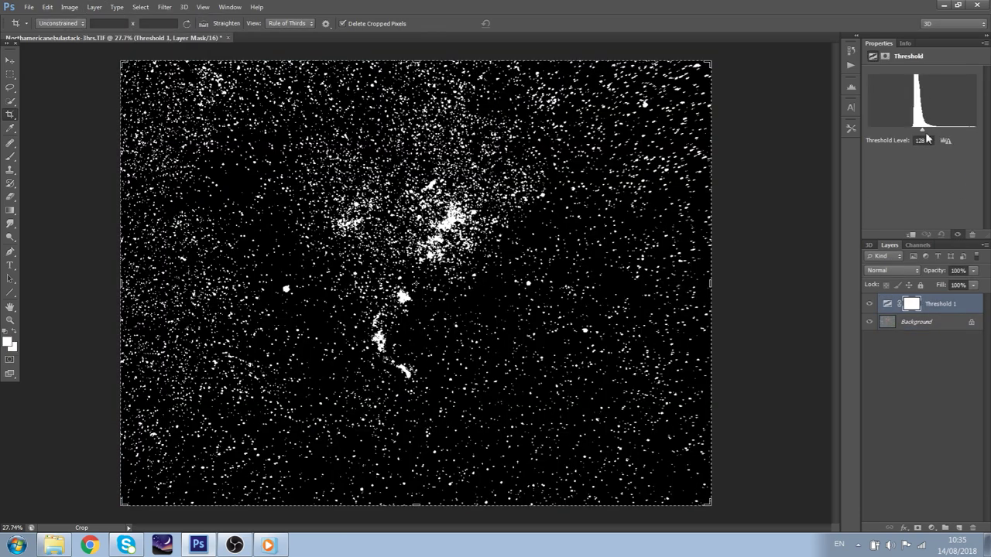
Lower the threshold level to isolate the darkest sky, and place a 5 by 5 average color sampler point on a black area
click(10, 128)
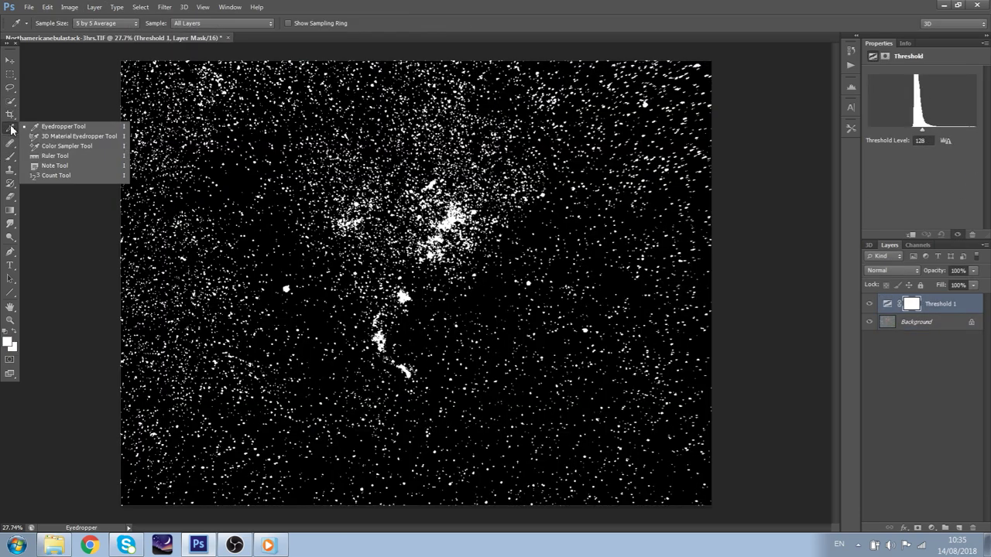
click(48, 146)
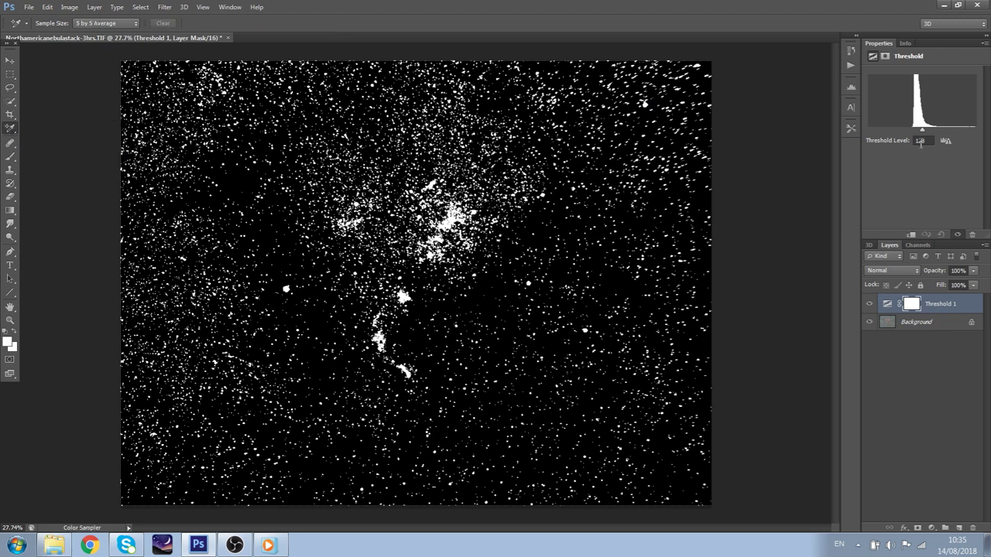
mouse_move(923, 131)
mouse_down()
mouse_move(967, 131)
mouse_move(917, 145)
mouse_up()
scroll(468, 358, up, 6)
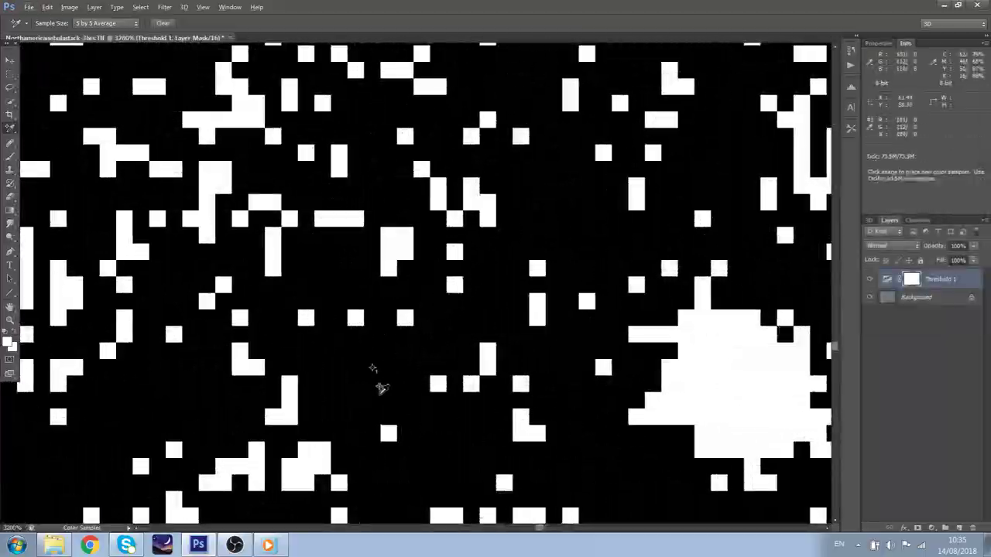
scroll(382, 388, down, 12)
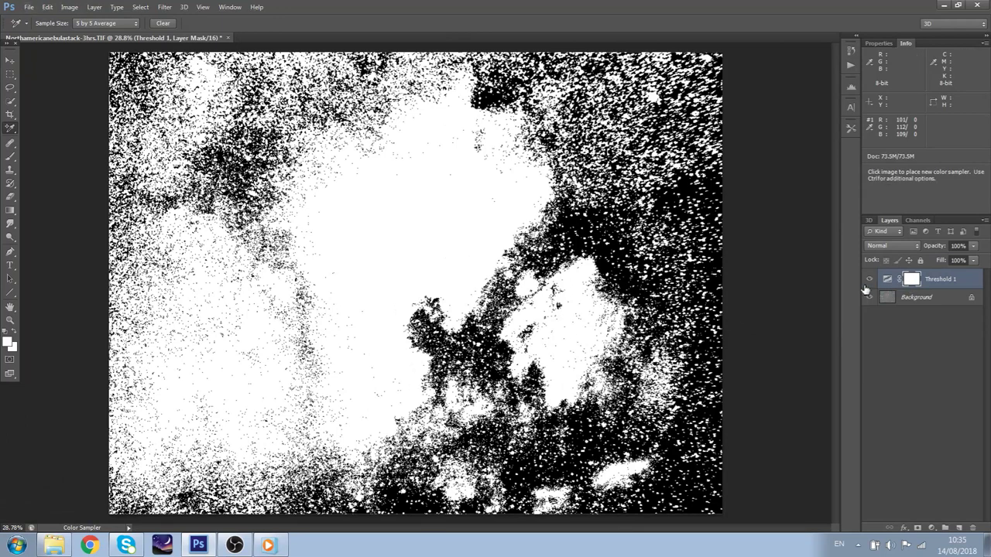
Hide and delete the Threshold adjustment layer, keeping the color sampler point on the background image
click(869, 284)
right_click(956, 280)
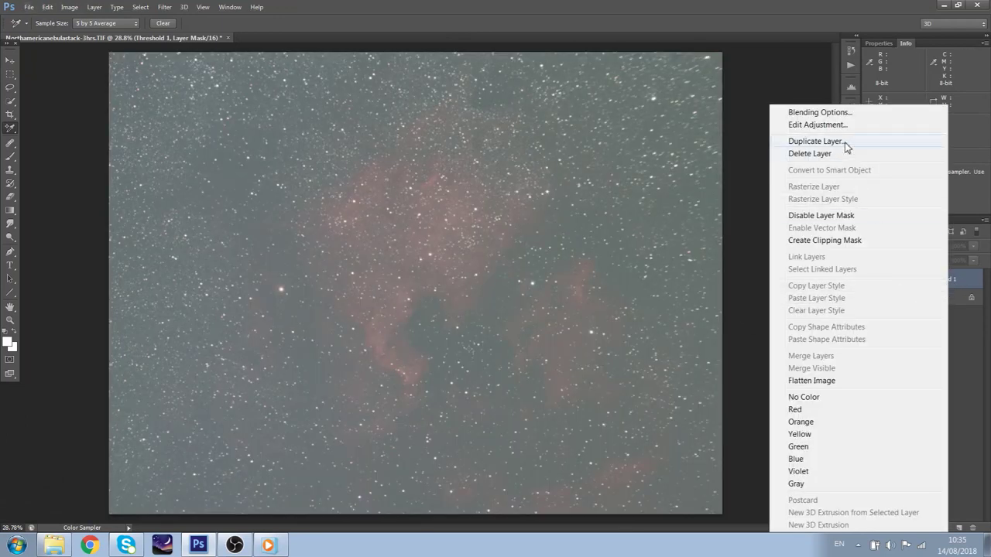
click(841, 148)
click(588, 184)
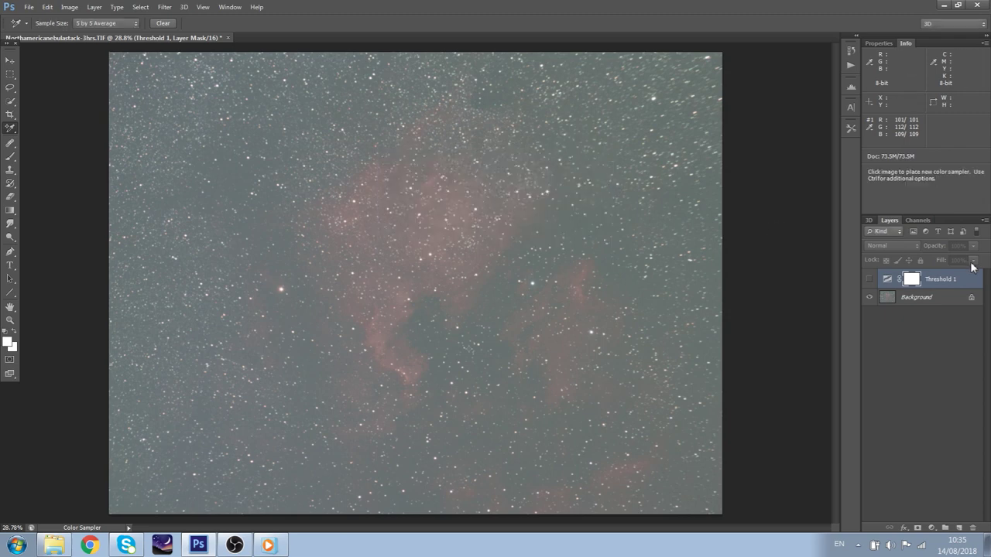
right_click(956, 284)
click(838, 159)
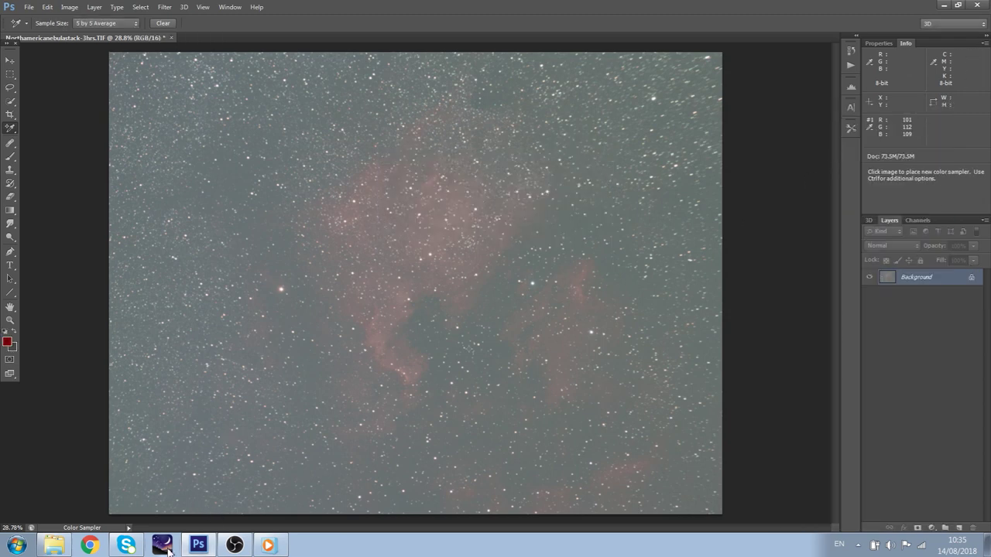
scroll(389, 263, up, 3)
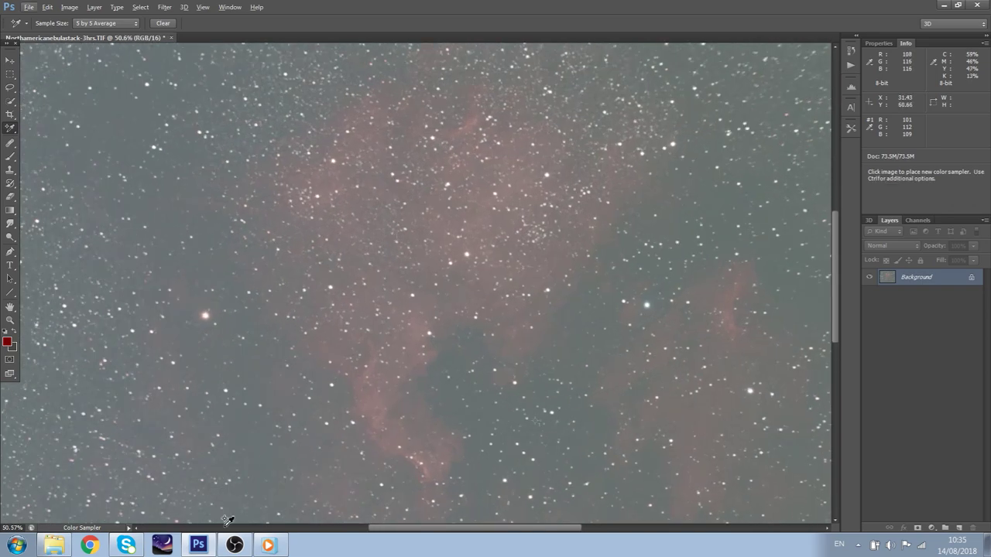
Switch to Stellarium, centre its window, and zoom into the North America Nebula until the star HIP 103694 is isolated
click(161, 545)
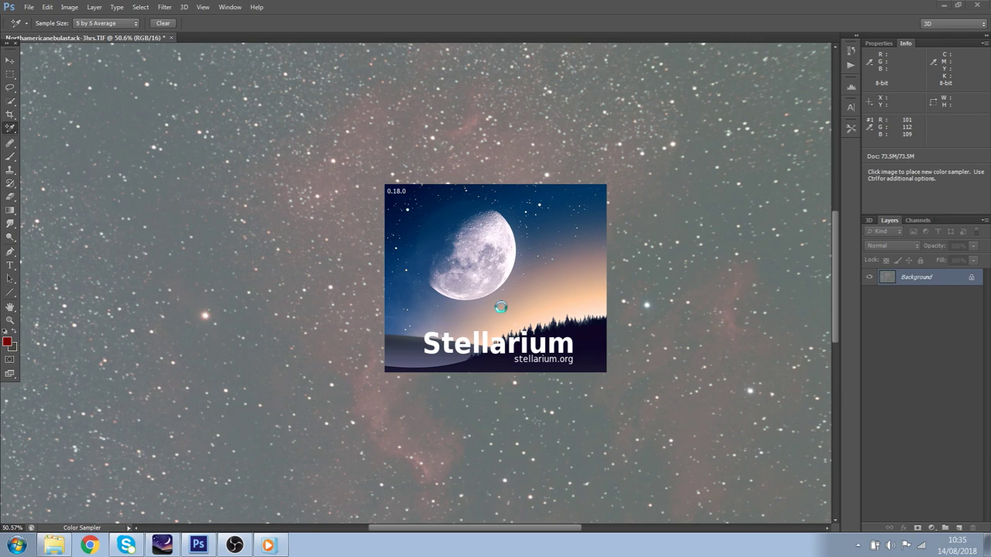
scroll(198, 285, up, 1)
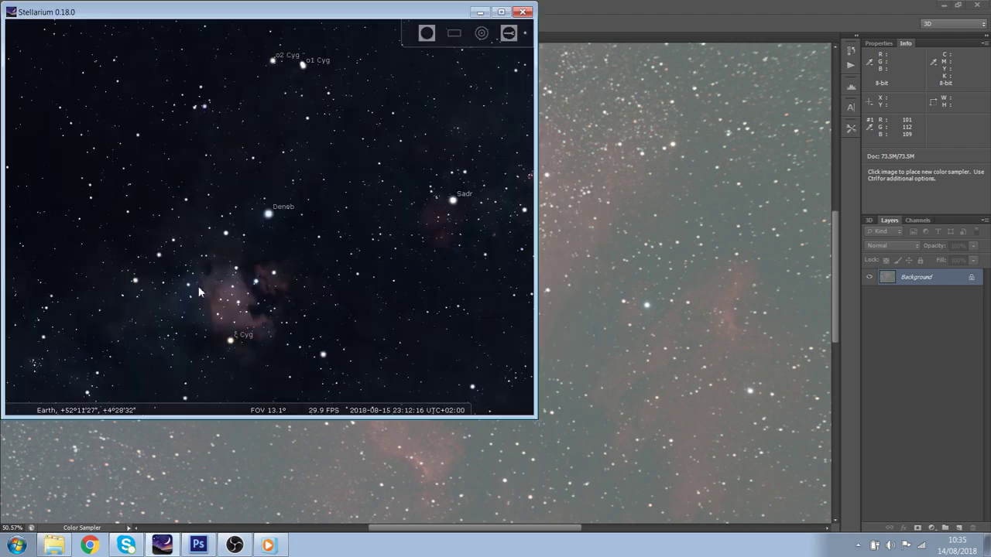
drag(198, 286, 257, 177)
scroll(257, 177, up, 1)
drag(348, 49, 277, 123)
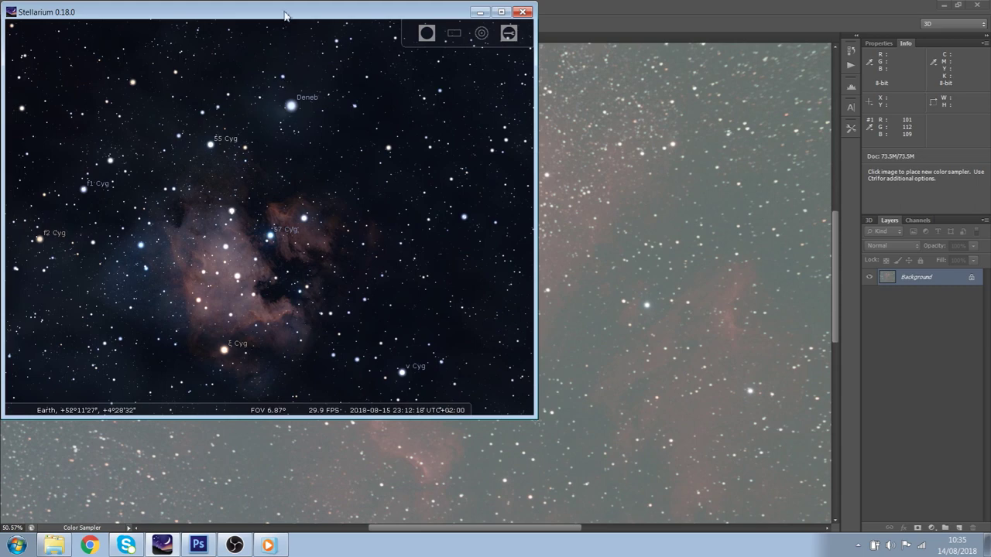
drag(284, 15, 475, 59)
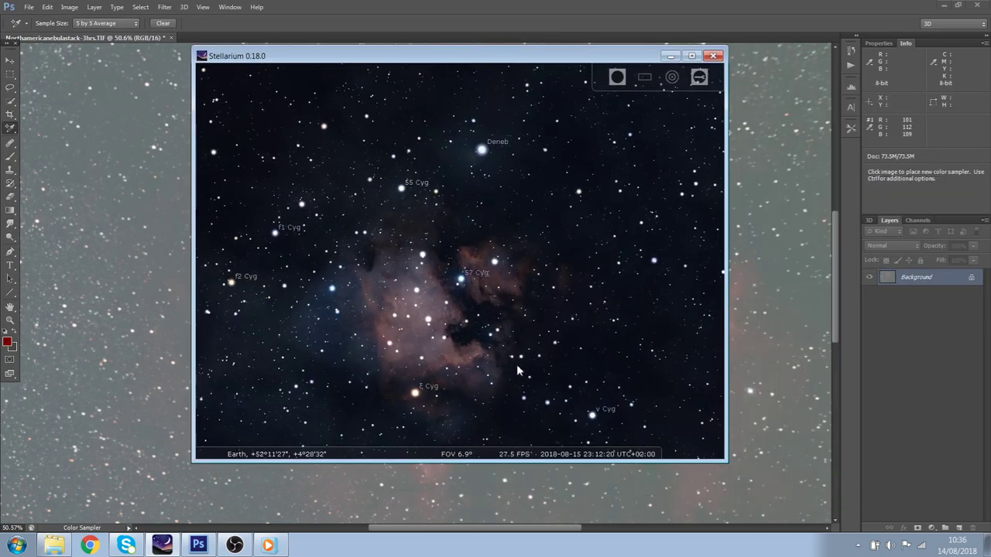
scroll(414, 371, up, 2)
drag(455, 396, 509, 318)
scroll(438, 248, up, 5)
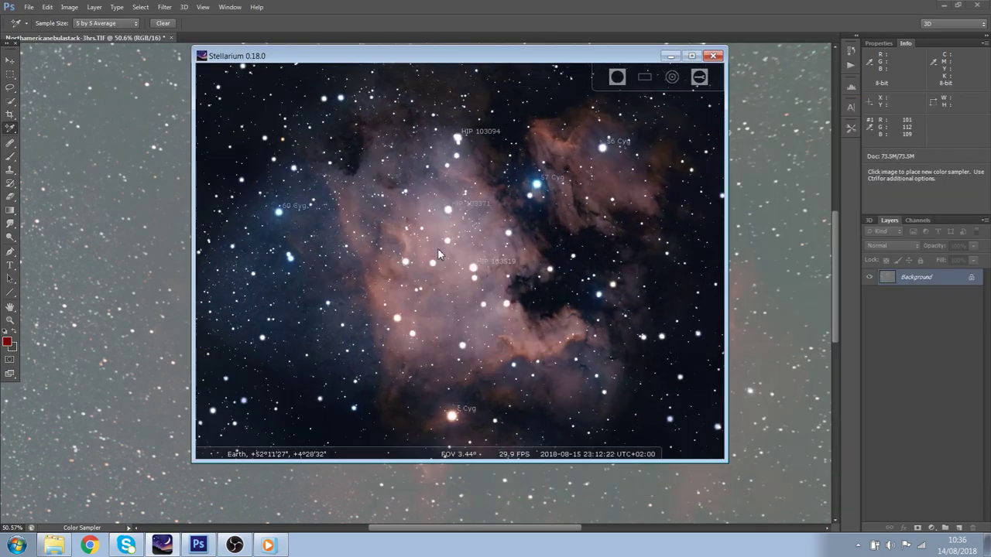
drag(403, 339, 473, 313)
scroll(473, 317, up, 5)
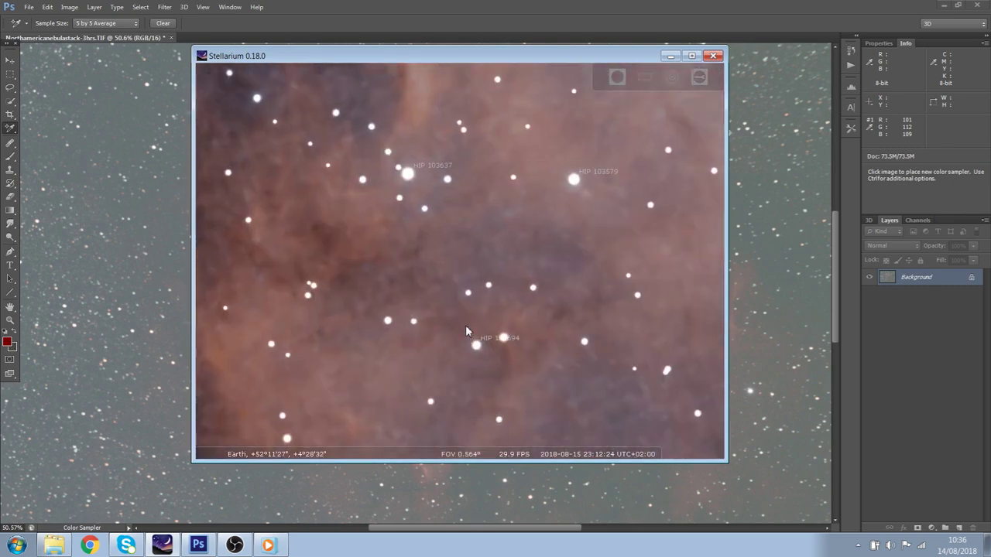
scroll(452, 313, up, 2)
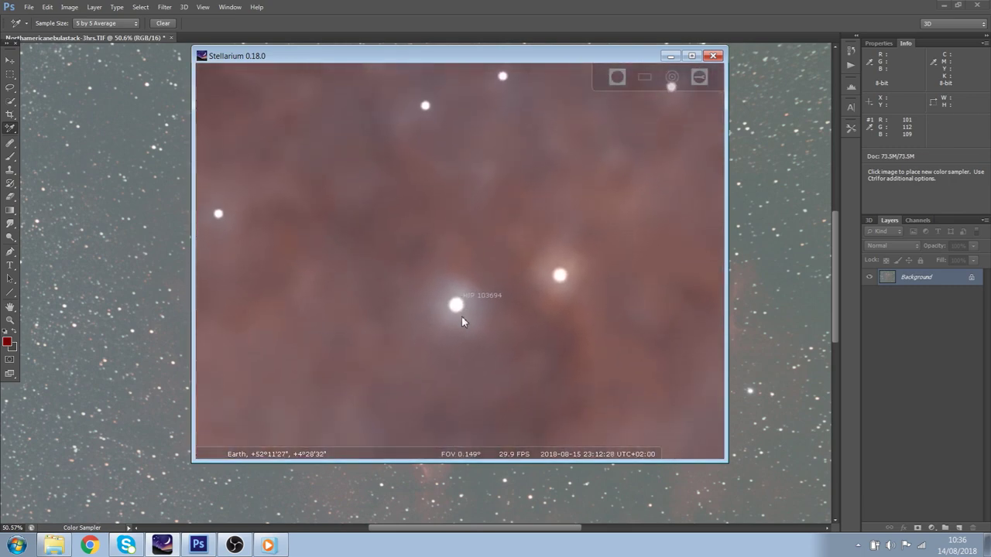
Select the star HIP 103694 to read its colour index and spectral type, examine the surrounding star pattern, and close Stellarium
click(457, 303)
scroll(456, 305, down, 2)
scroll(456, 306, down, 2)
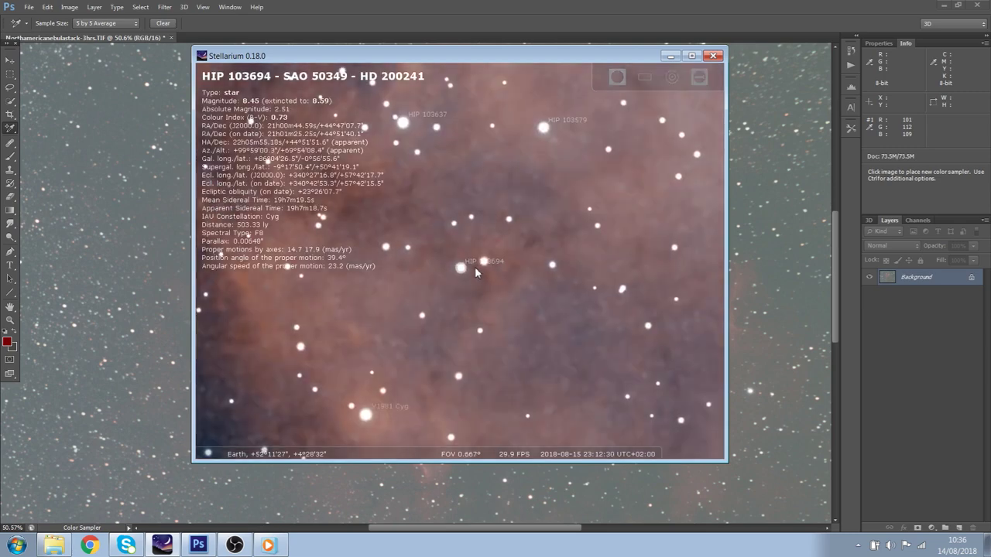
scroll(460, 273, up, 2)
scroll(460, 275, up, 2)
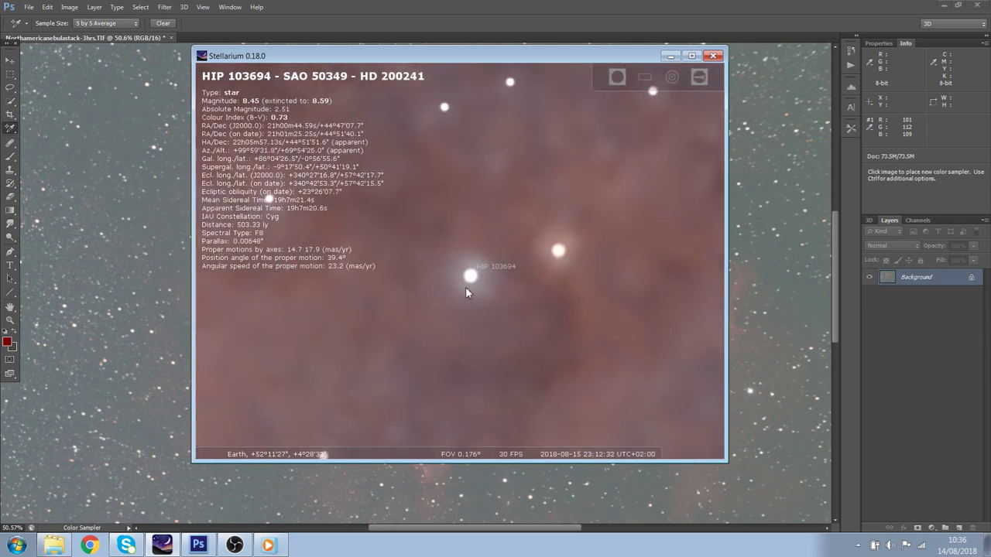
scroll(460, 275, down, 3)
scroll(446, 343, down, 1)
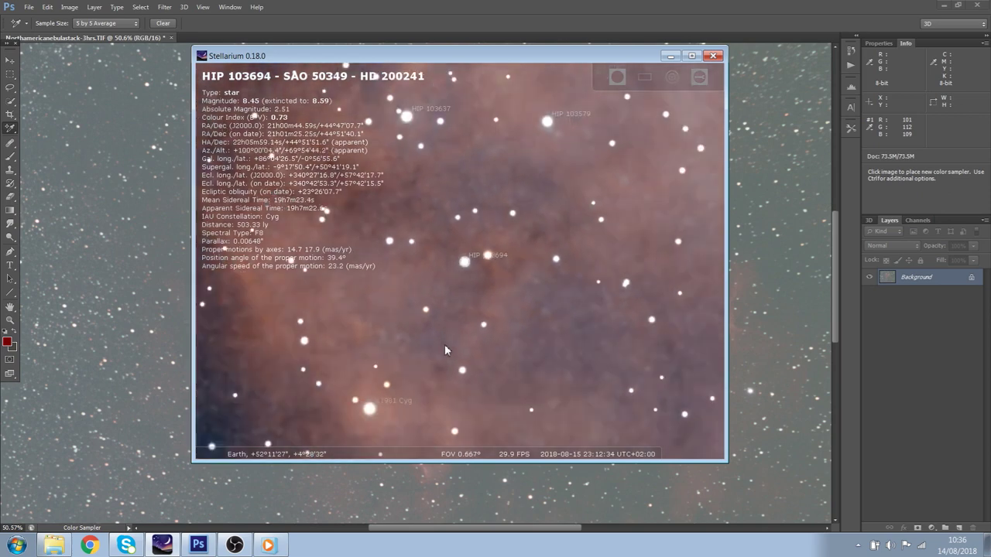
drag(444, 346, 436, 290)
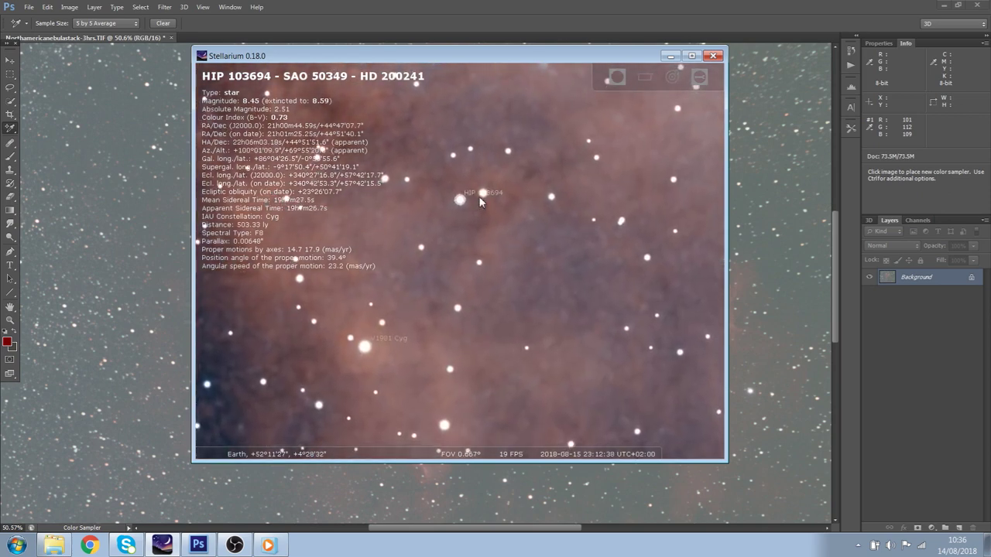
click(711, 57)
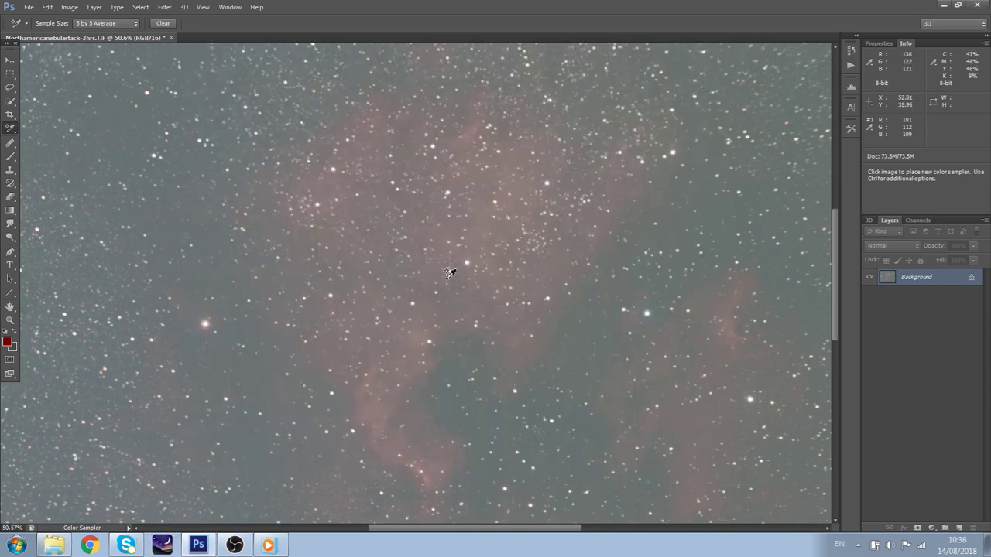
Place a second 5 by 5 average color sampler point on the centre of the matching white star HIP 103694 in the Photoshop image
scroll(420, 265, up, 3)
scroll(420, 257, up, 5)
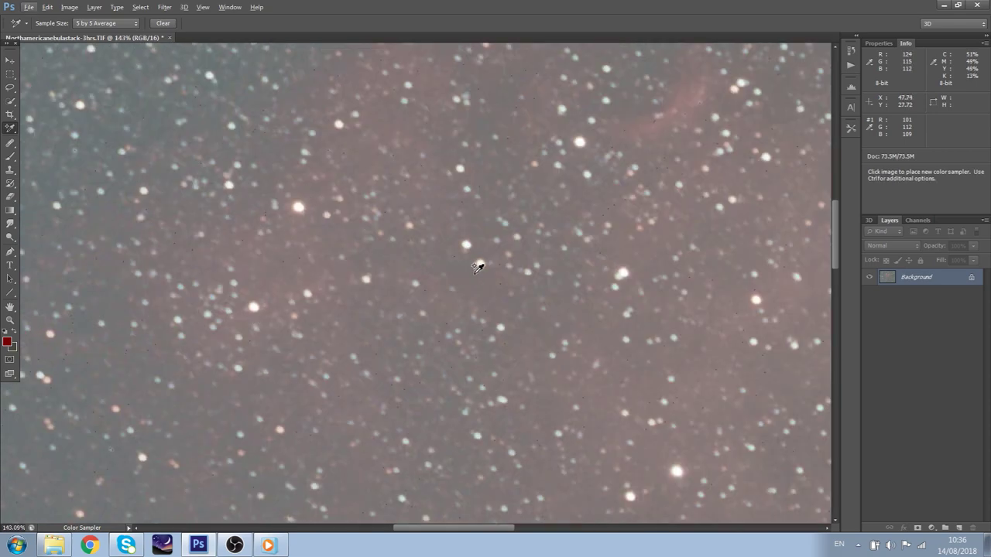
scroll(455, 212, up, 8)
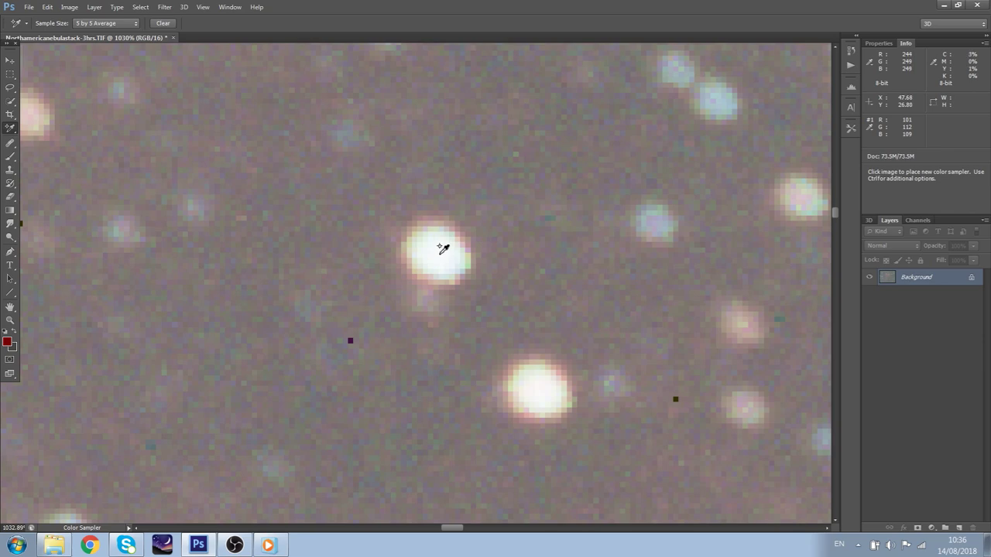
click(440, 249)
scroll(464, 267, down, 10)
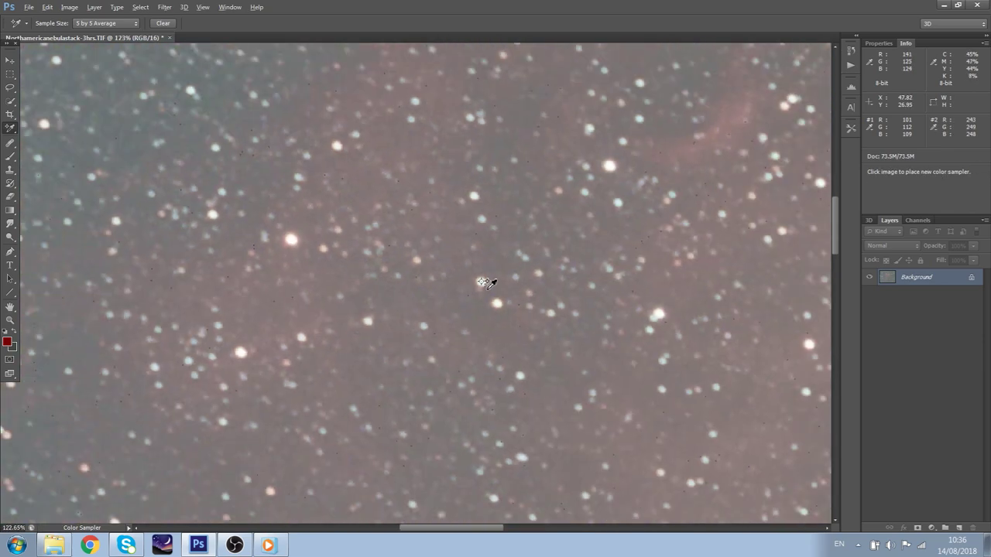
scroll(488, 289, down, 4)
scroll(387, 202, up, 1)
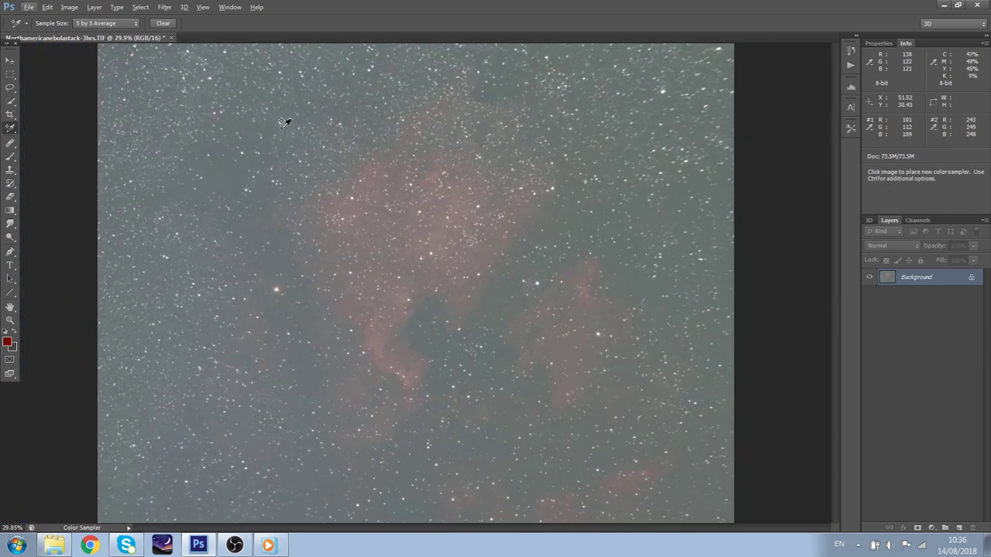
Start a Levels adjustment on the background image and raise the Red channel's black input level to 83
click(71, 7)
mouse_move(91, 38)
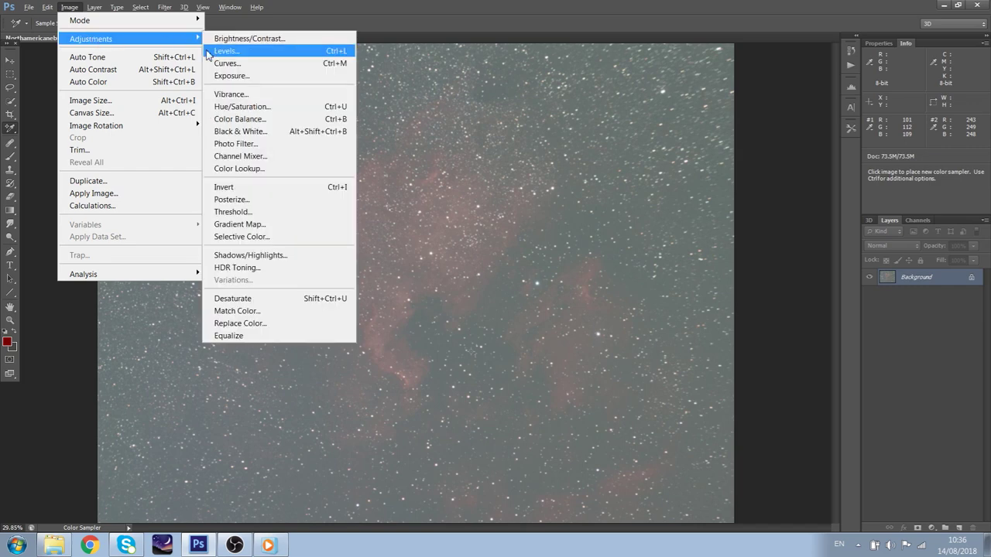
click(217, 48)
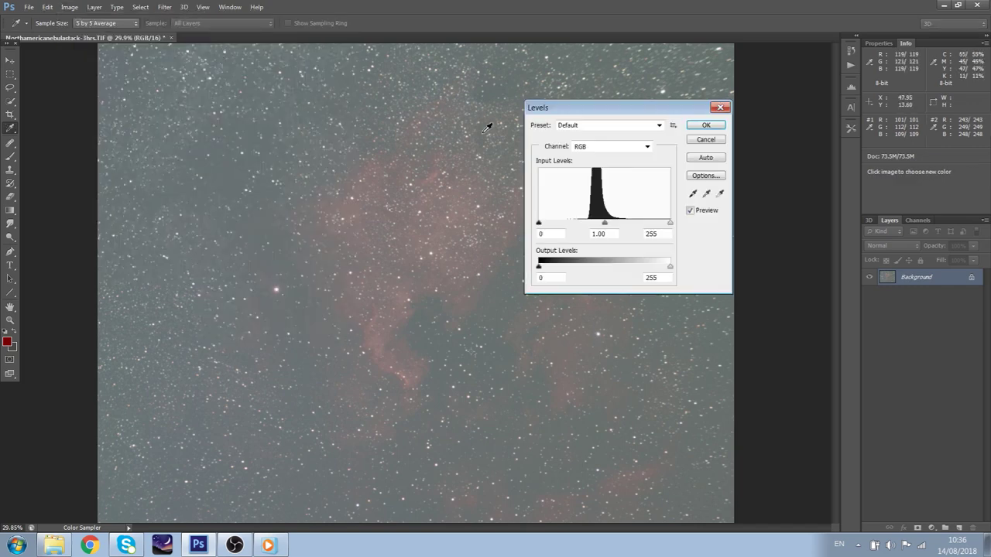
click(612, 146)
click(603, 172)
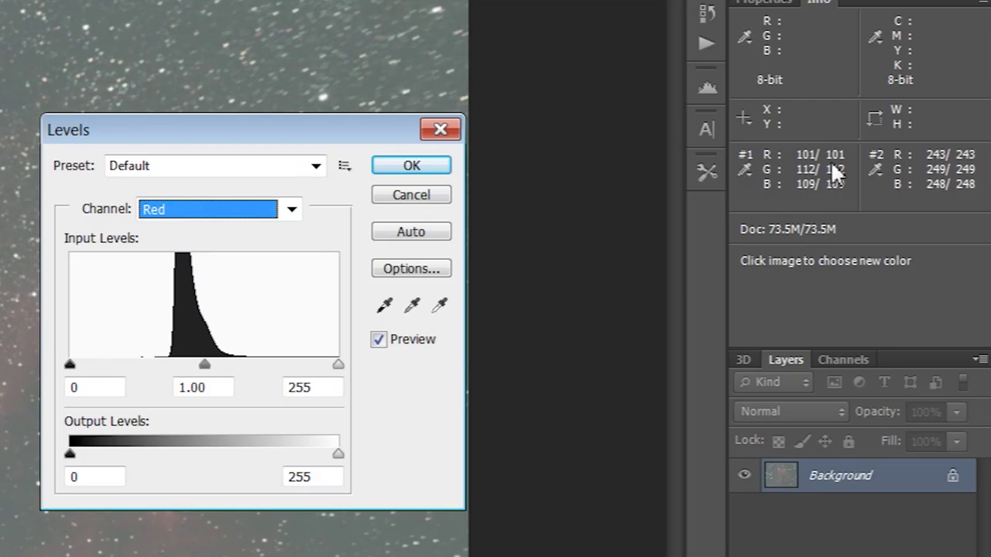
key(Tab)
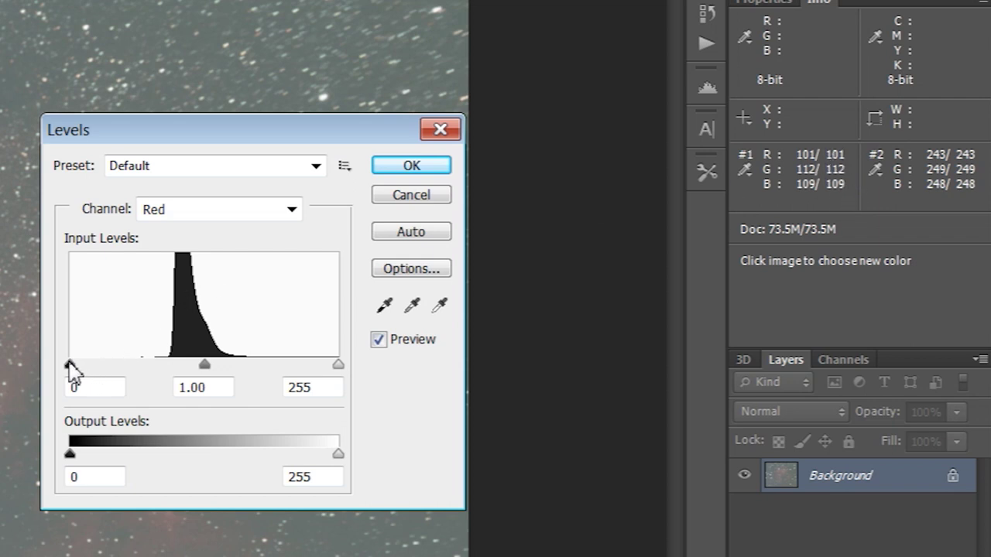
drag(70, 364, 157, 371)
Set the Green channel's black input level to 94, comparing it with 95 against the dark sampler point
click(159, 208)
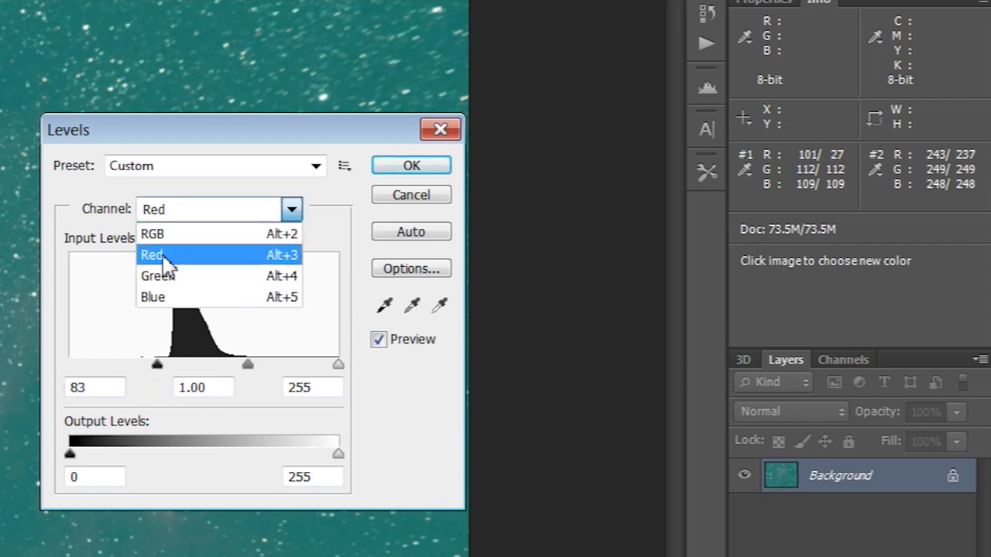
click(159, 272)
drag(70, 365, 172, 380)
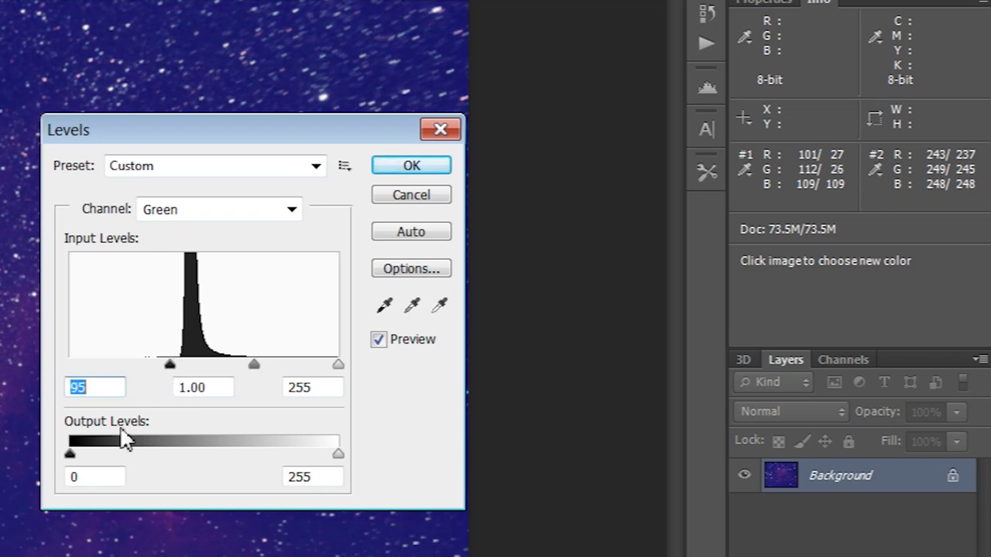
click(106, 387)
key(BackSpace)
text(4)
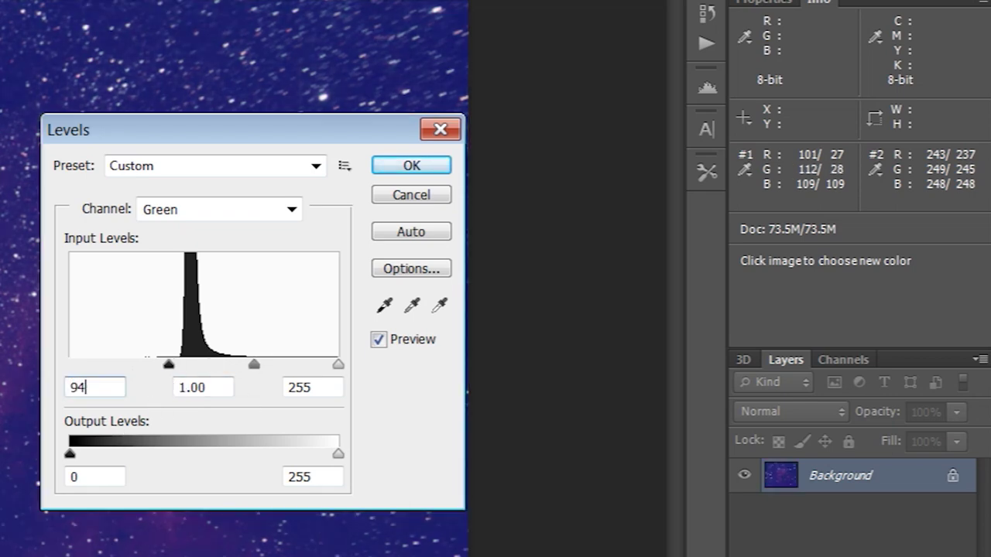
key(BackSpace)
text(5)
key(BackSpace)
text(4)
key(BackSpace)
text(5)
key(BackSpace)
text(4)
Set the Blue channel's black input level to 91 and apply the Levels adjustment
click(172, 210)
click(166, 296)
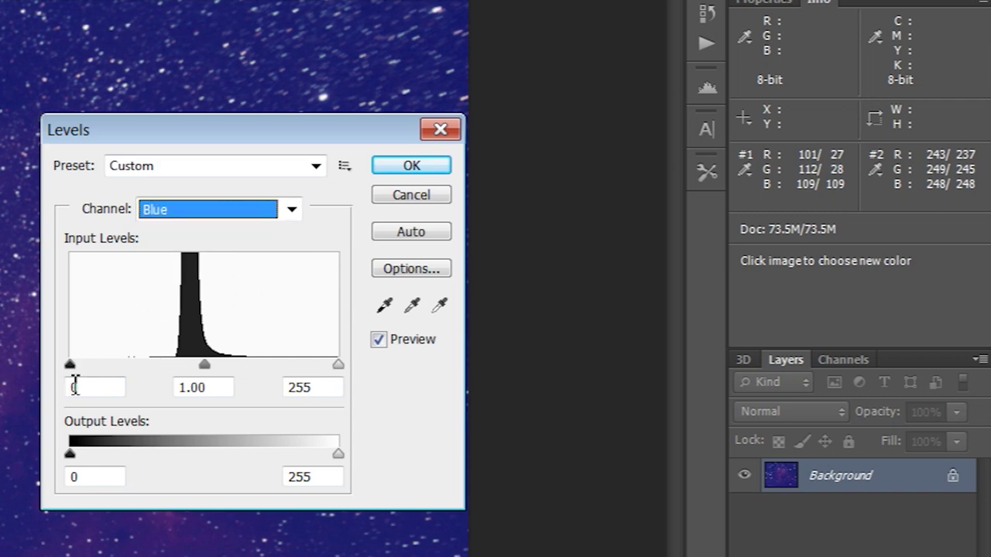
drag(70, 365, 169, 392)
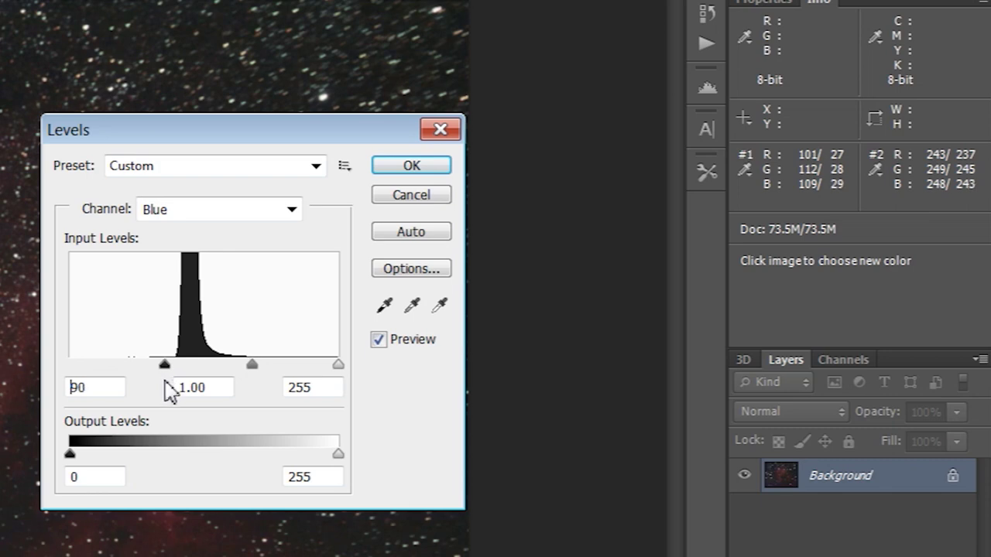
drag(165, 380, 168, 380)
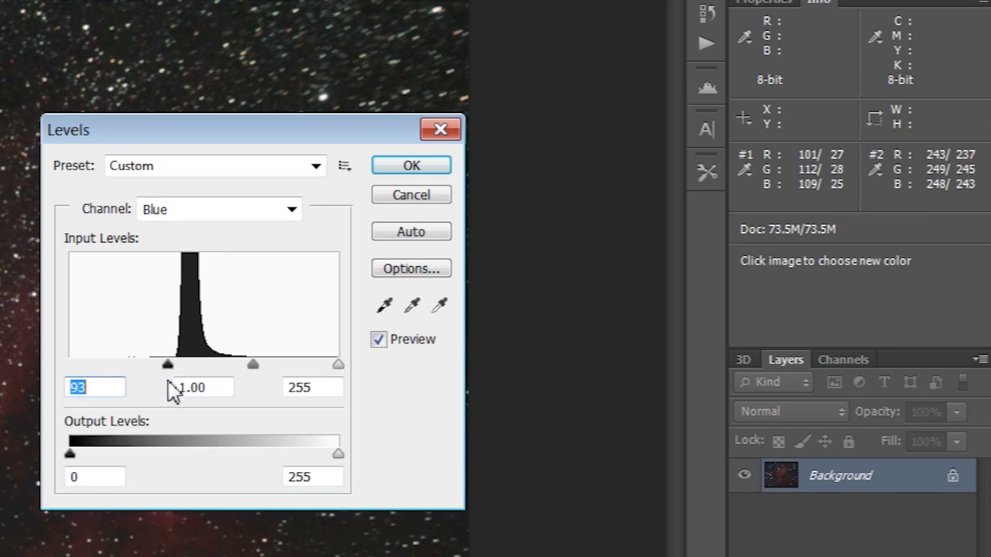
text(92)
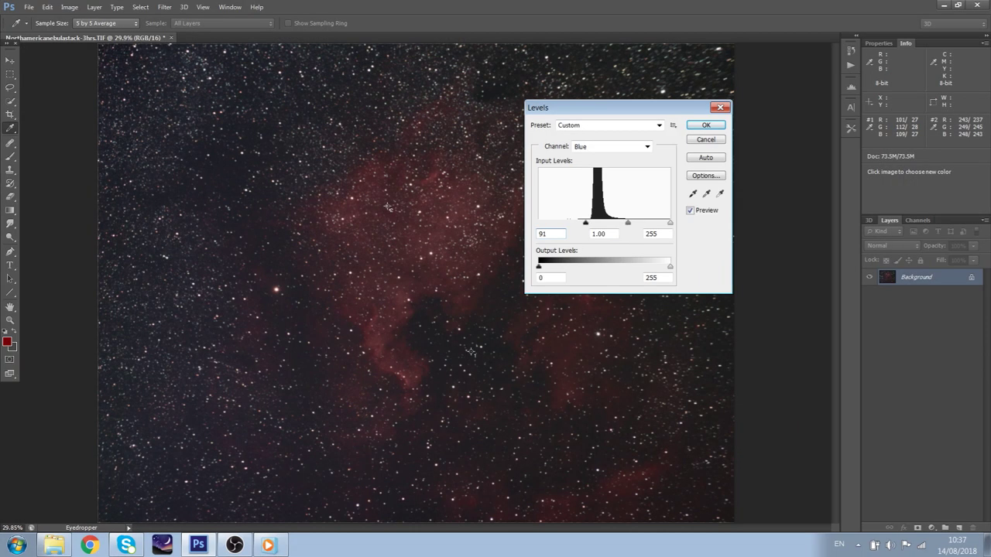
click(704, 125)
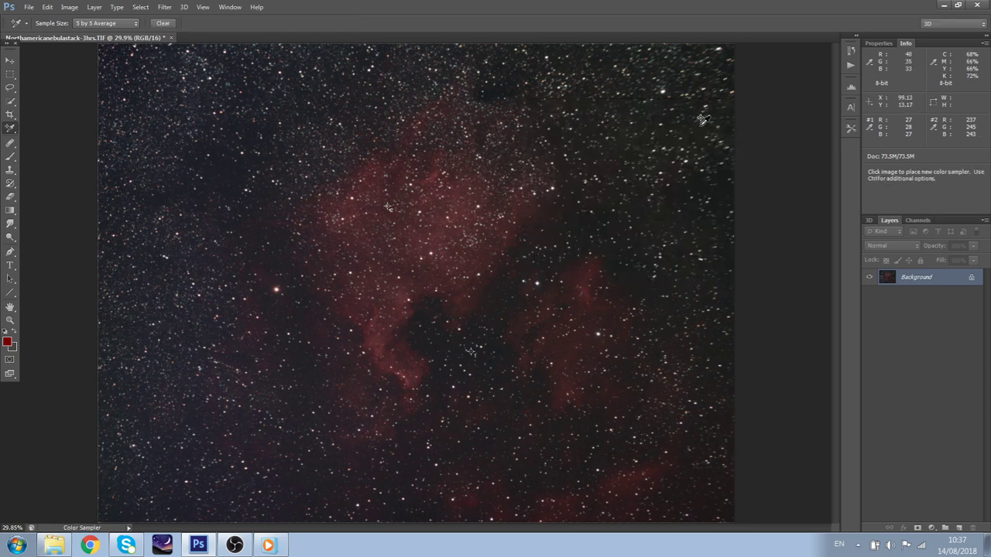
Start a Levels adjustment on the background image and lower the Red channel's white input level to 243
scroll(538, 263, down, 4)
scroll(537, 263, up, 5)
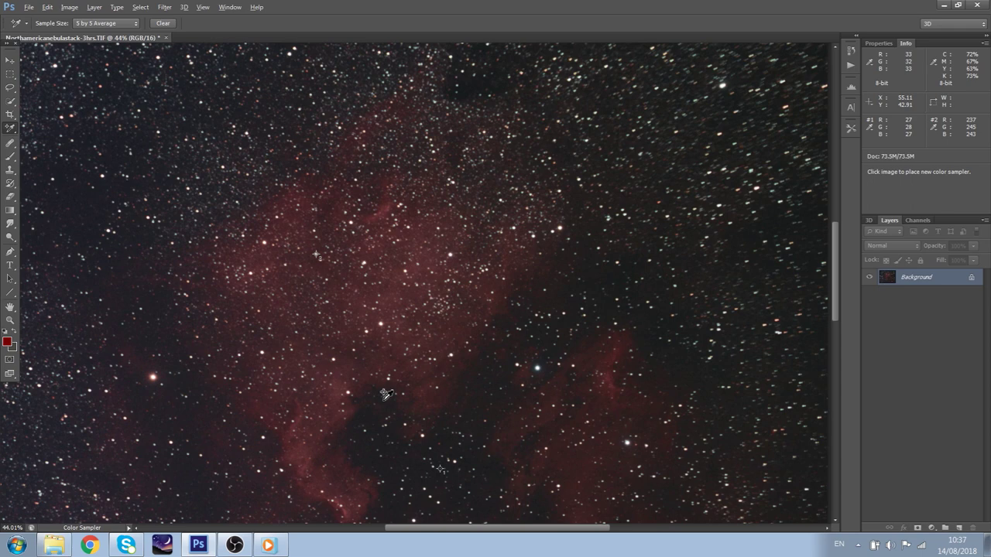
scroll(386, 395, up, 5)
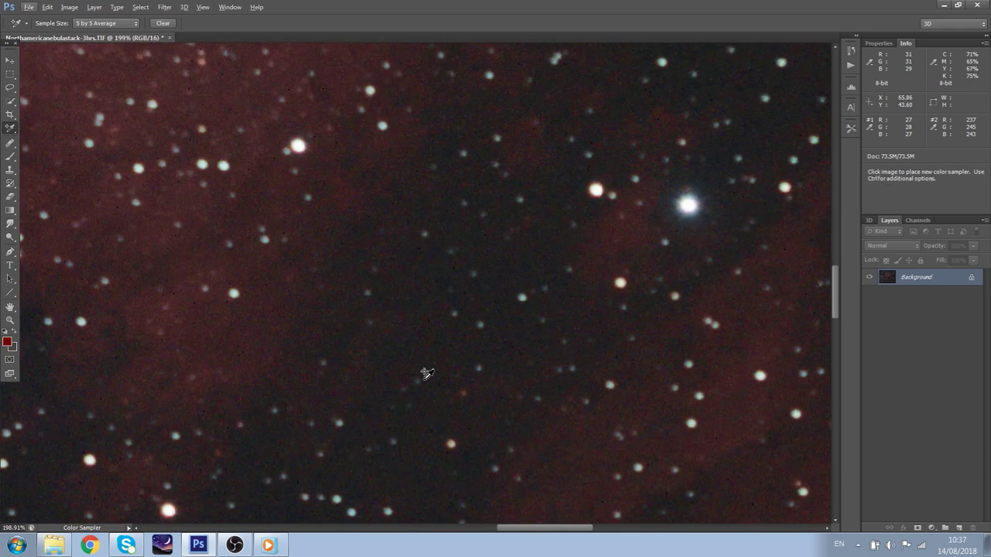
scroll(341, 328, down, 2)
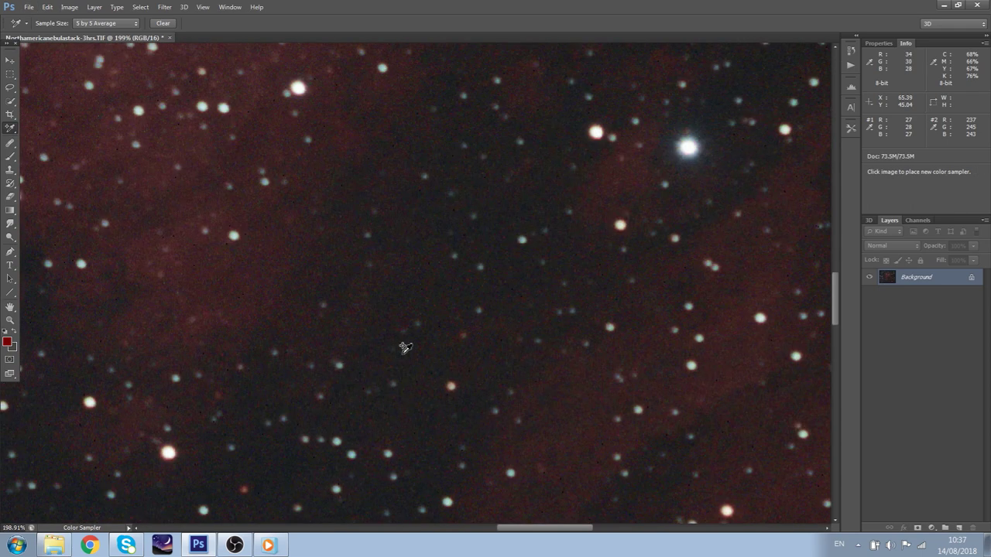
scroll(166, 240, down, 7)
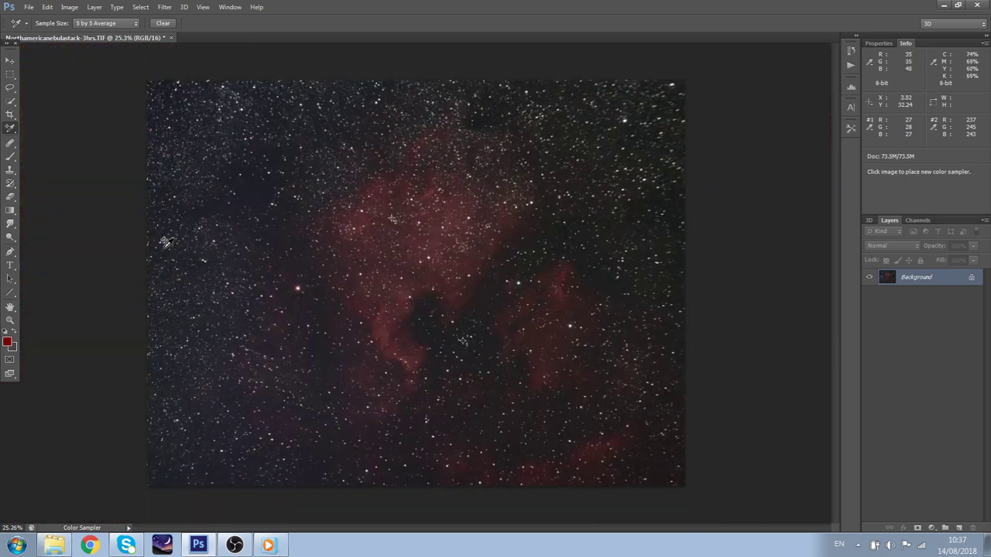
scroll(407, 279, up, 1)
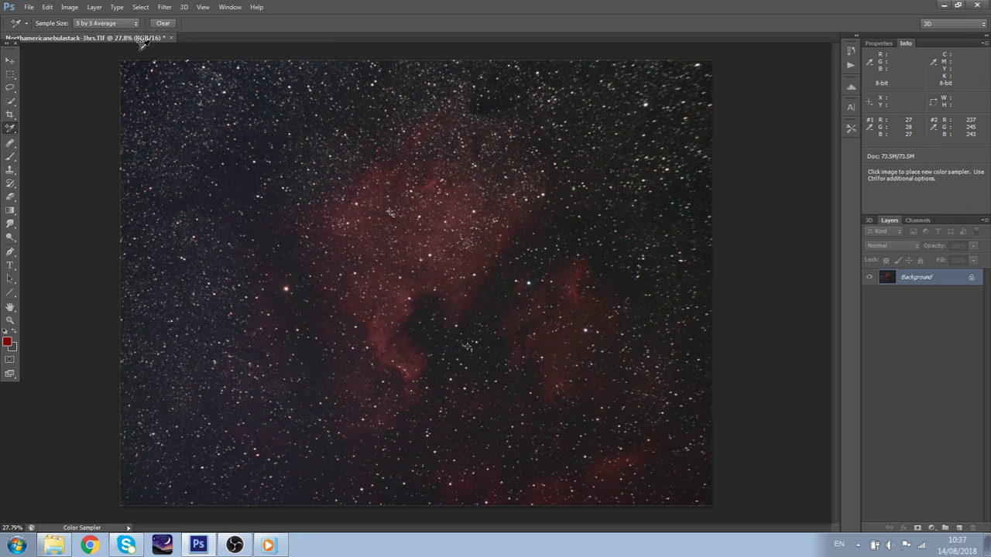
click(68, 7)
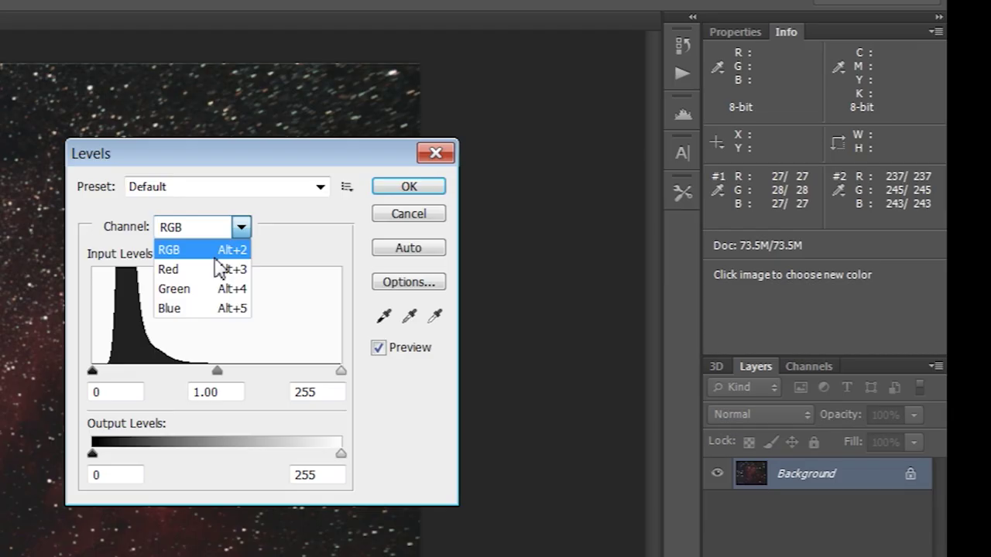
click(607, 168)
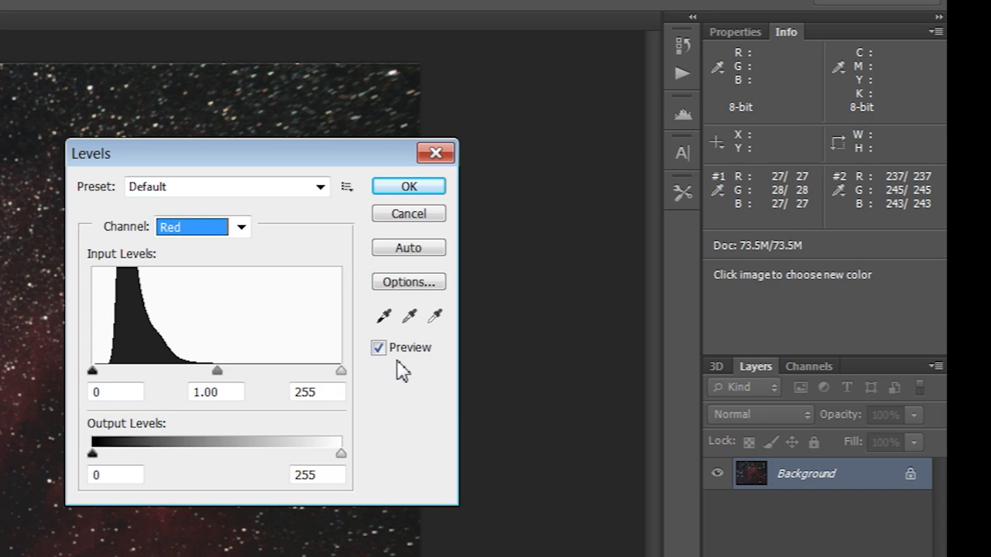
drag(340, 370, 330, 371)
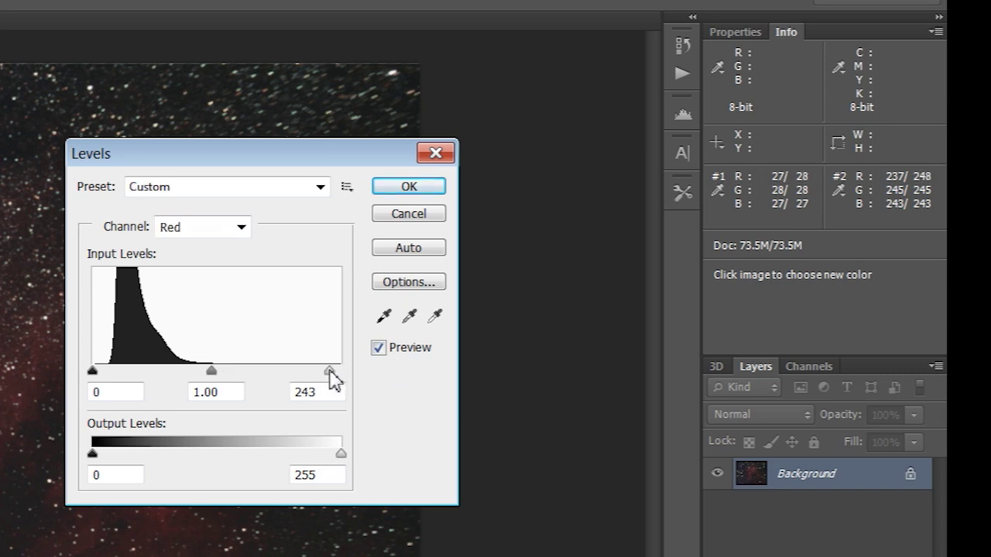
Set the Green channel's white input level to 252 and the Blue channel's to 250, and apply the Levels adjustment
click(220, 226)
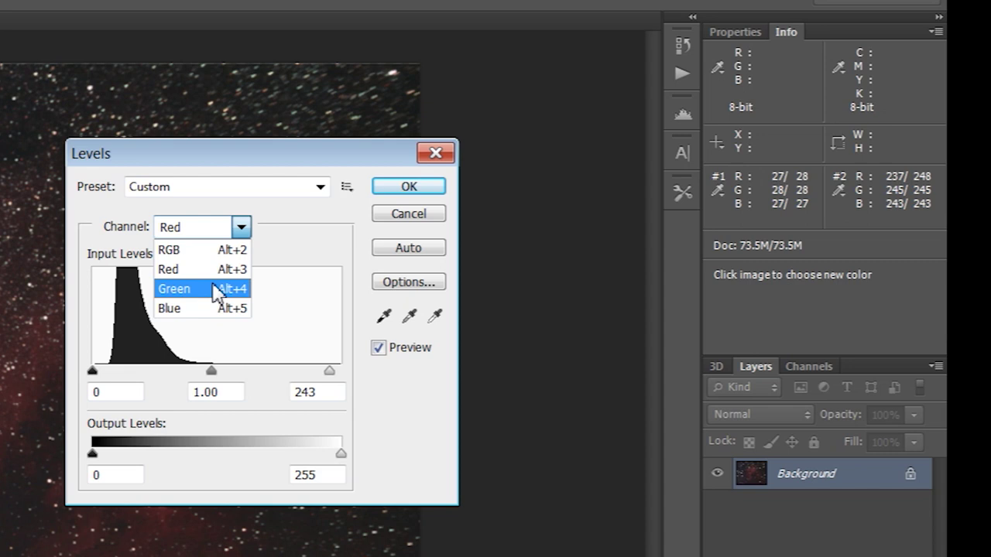
click(216, 288)
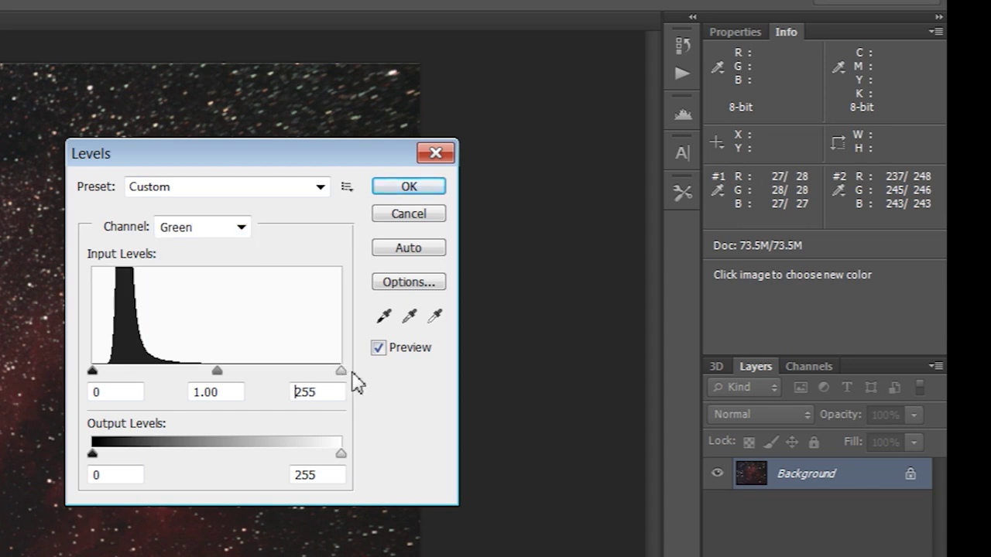
drag(341, 371, 338, 374)
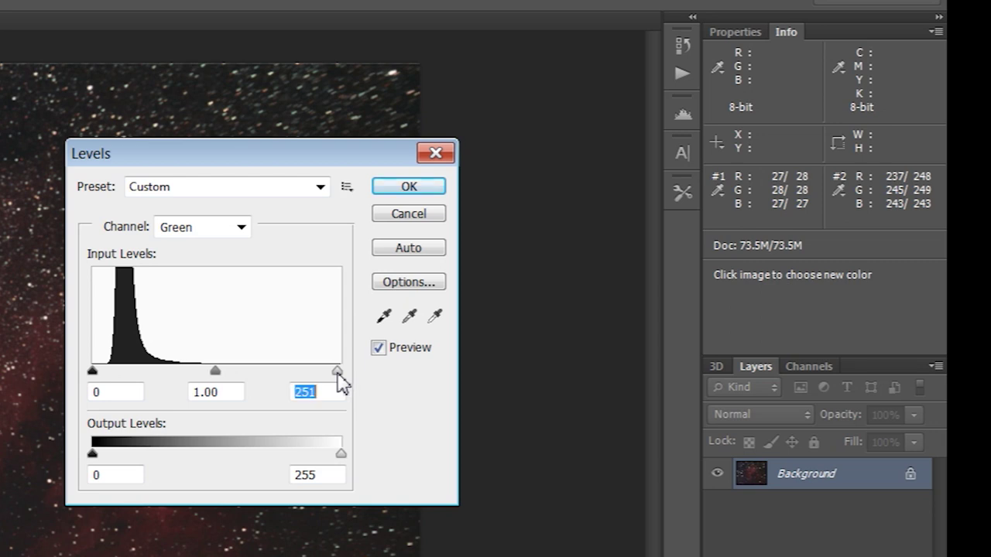
text(252)
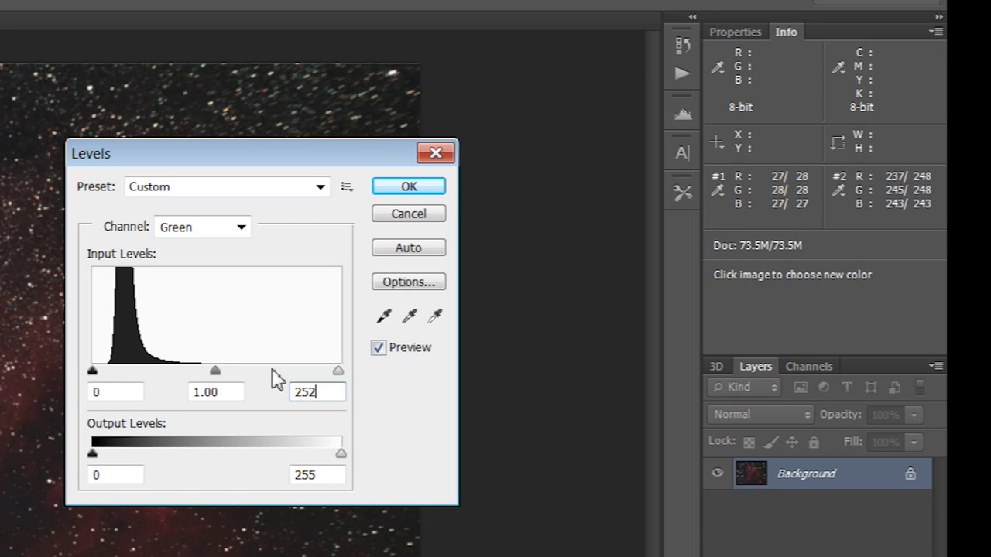
click(213, 236)
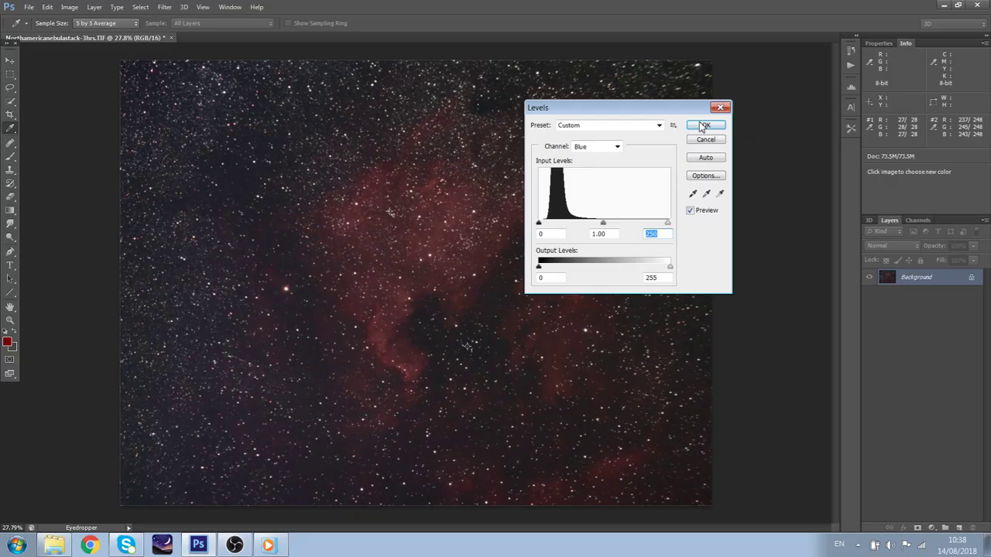
click(701, 126)
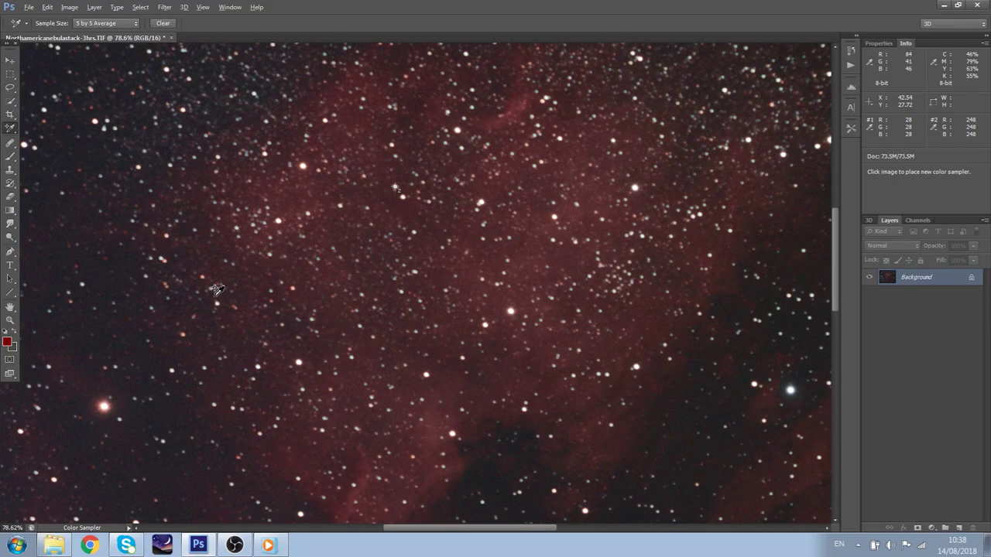
Lasso the bluish sky on the image's left side and refine the selection edge with a 185.8 px feather and -7% shift
scroll(113, 410, up, 5)
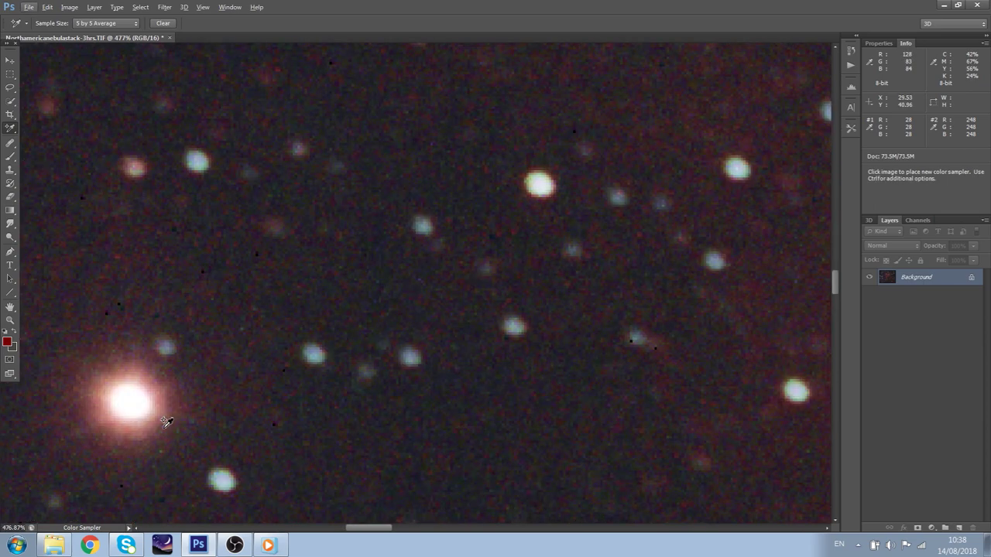
scroll(166, 422, down, 3)
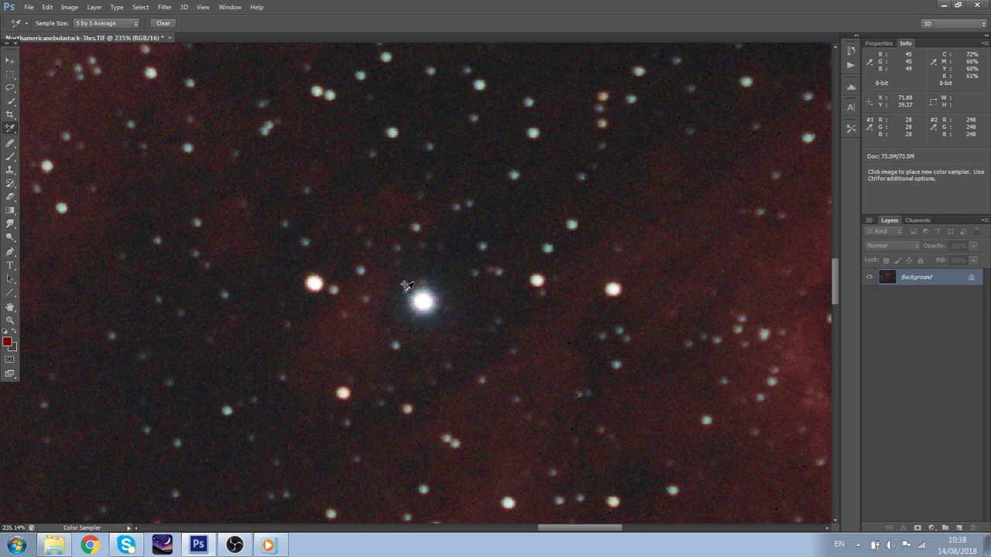
scroll(406, 286, down, 8)
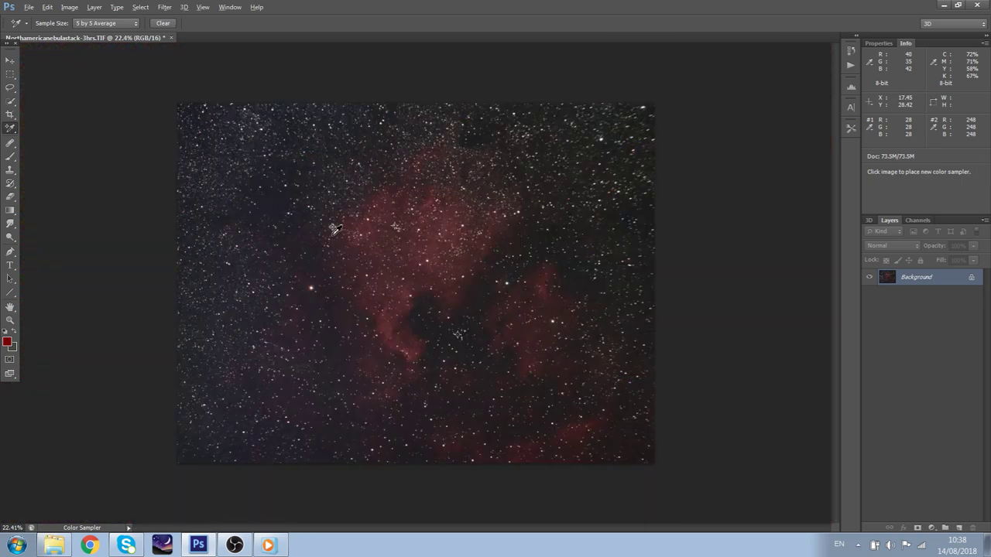
scroll(395, 226, up, 10)
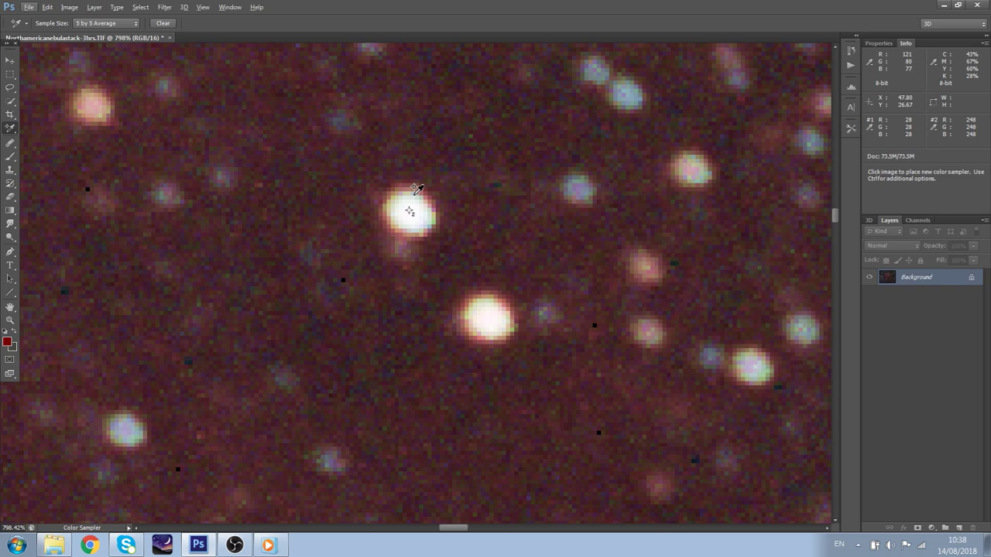
scroll(416, 189, down, 10)
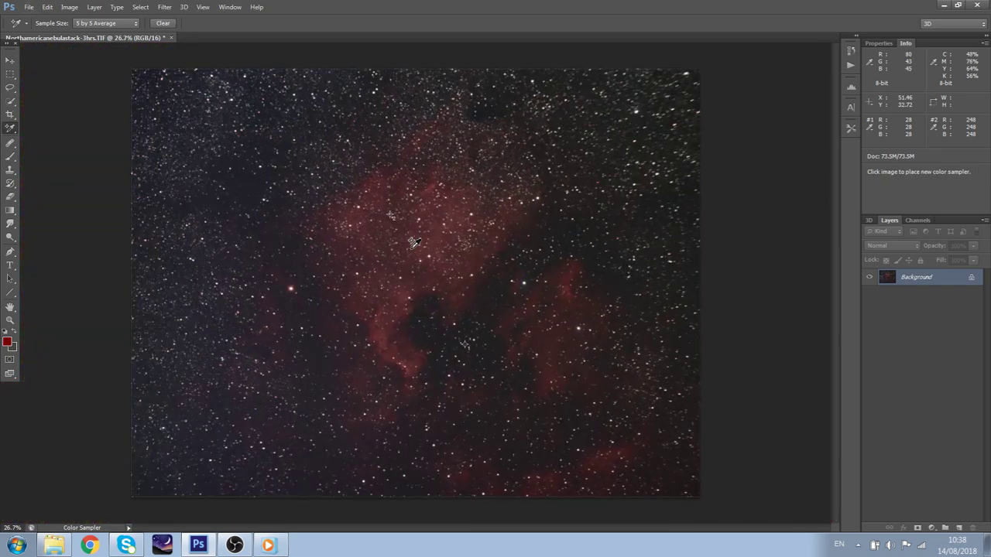
key(l)
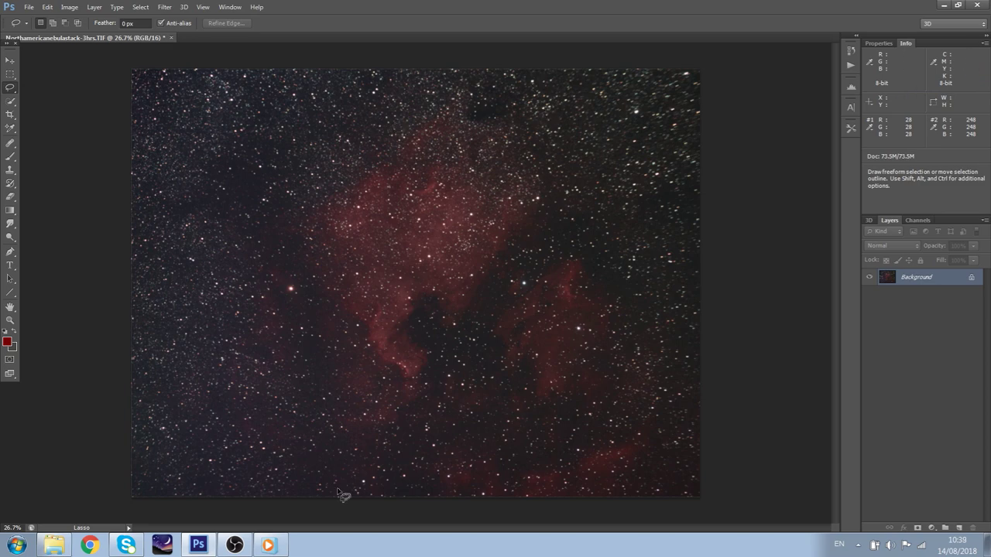
mouse_move(337, 495)
mouse_down()
mouse_move(268, 170)
mouse_move(434, 66)
mouse_up()
click(225, 23)
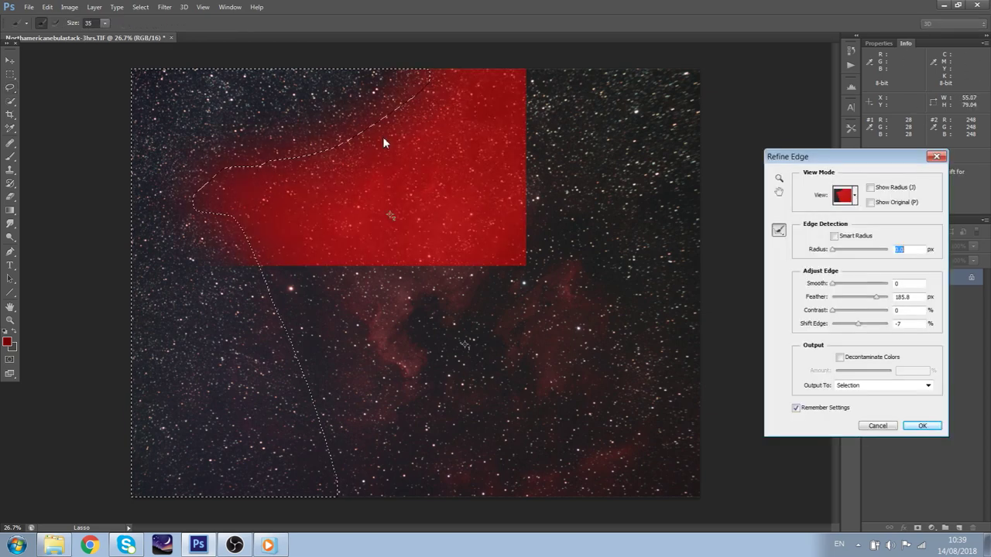
key(Return)
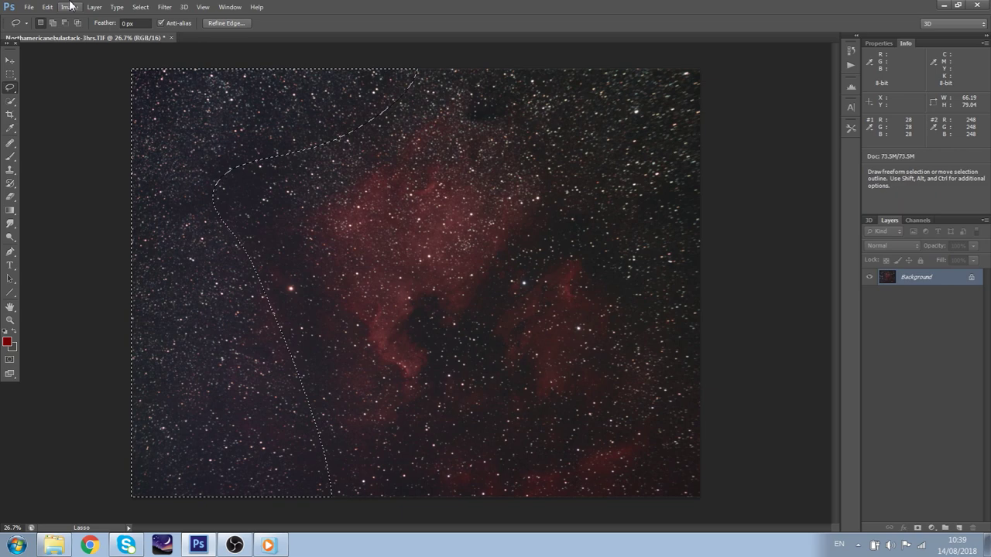
click(69, 6)
mouse_move(91, 39)
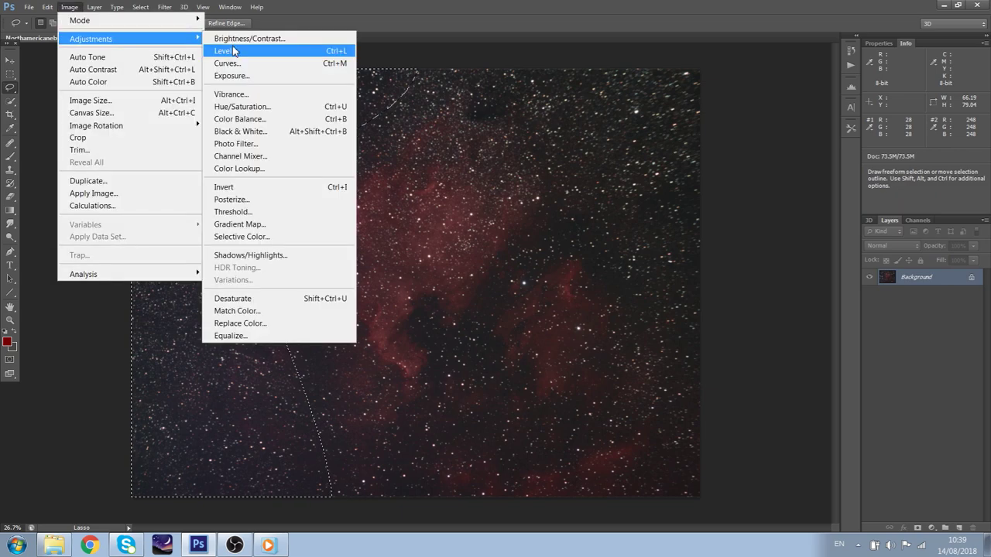
click(234, 51)
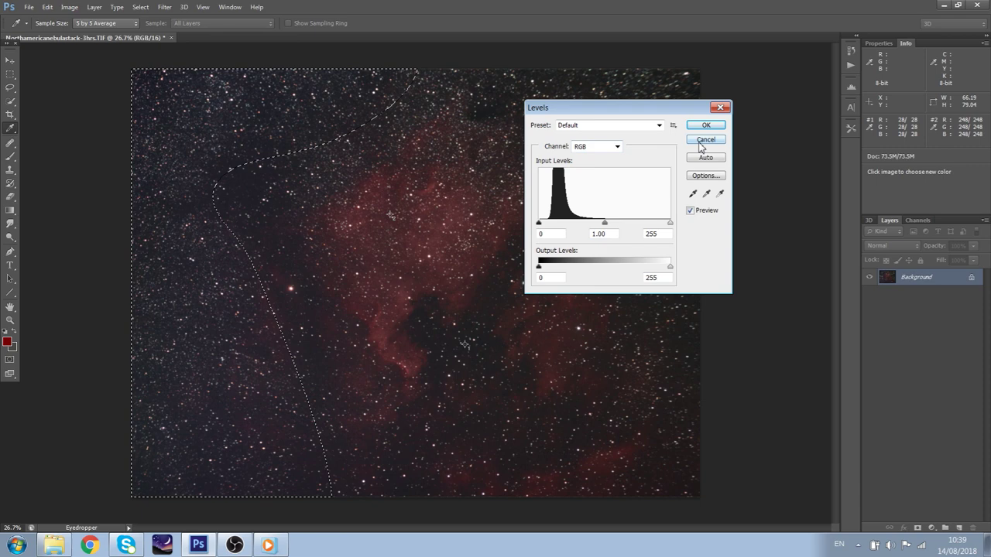
click(704, 140)
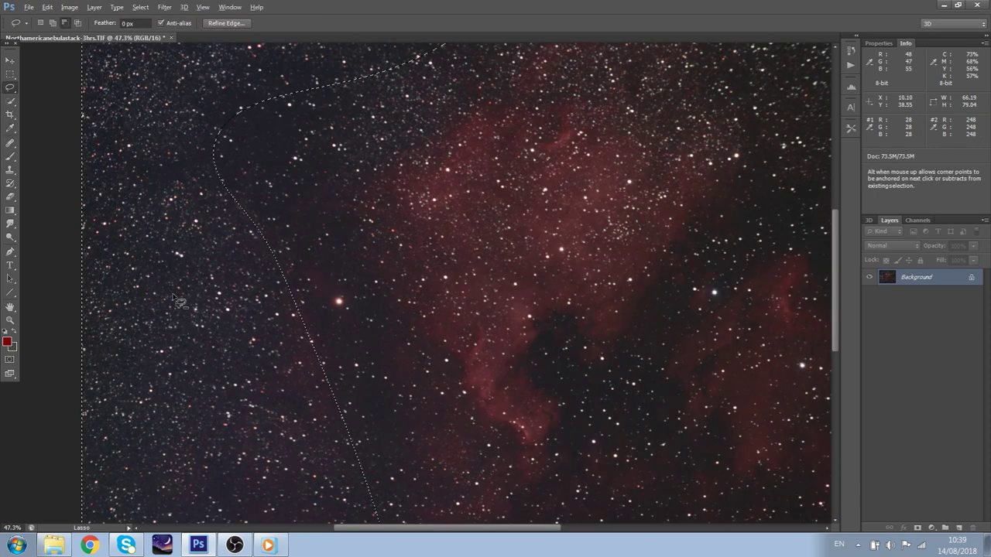
Activate the Color Sampler, add a Threshold adjustment layer limited to the selected sky, and set its threshold level to 38
scroll(173, 296, up, 1)
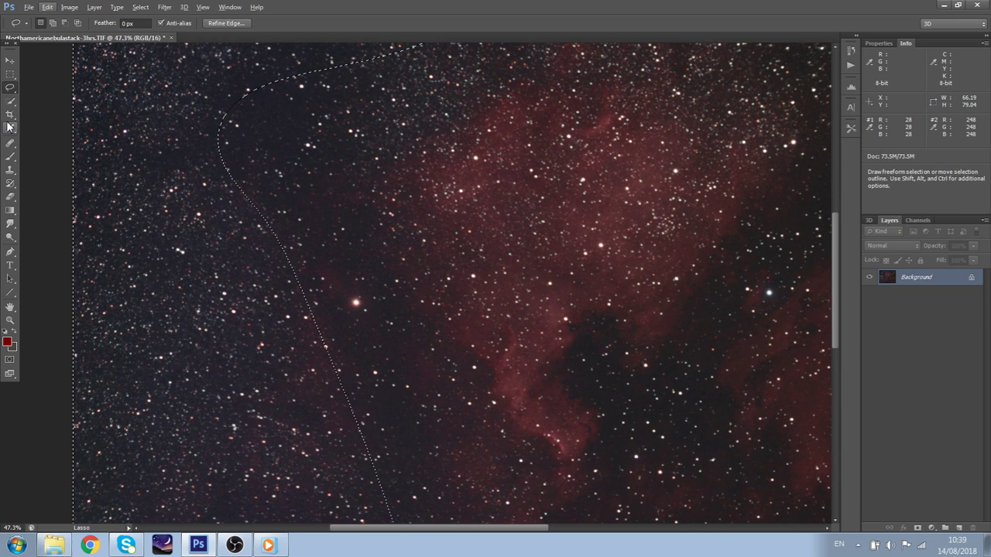
click(10, 126)
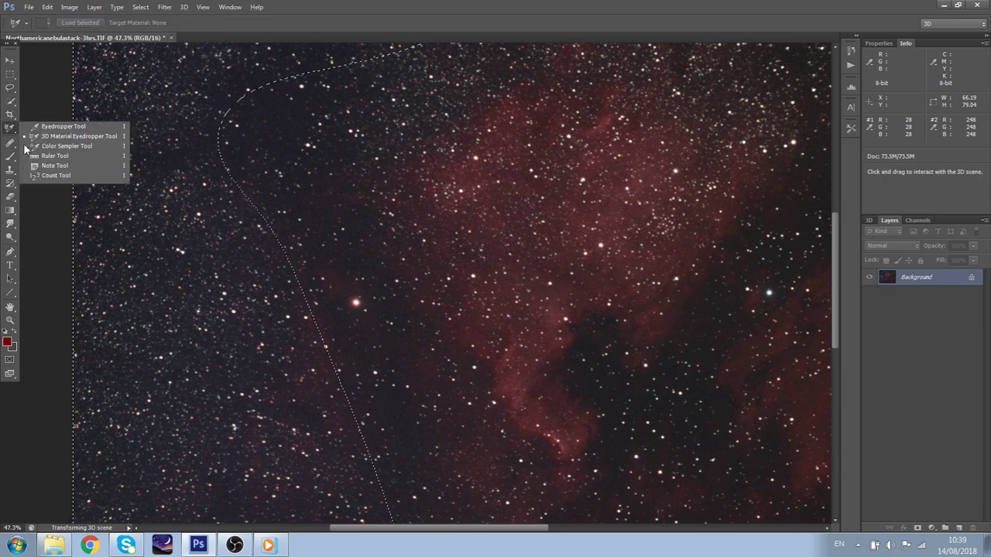
click(26, 146)
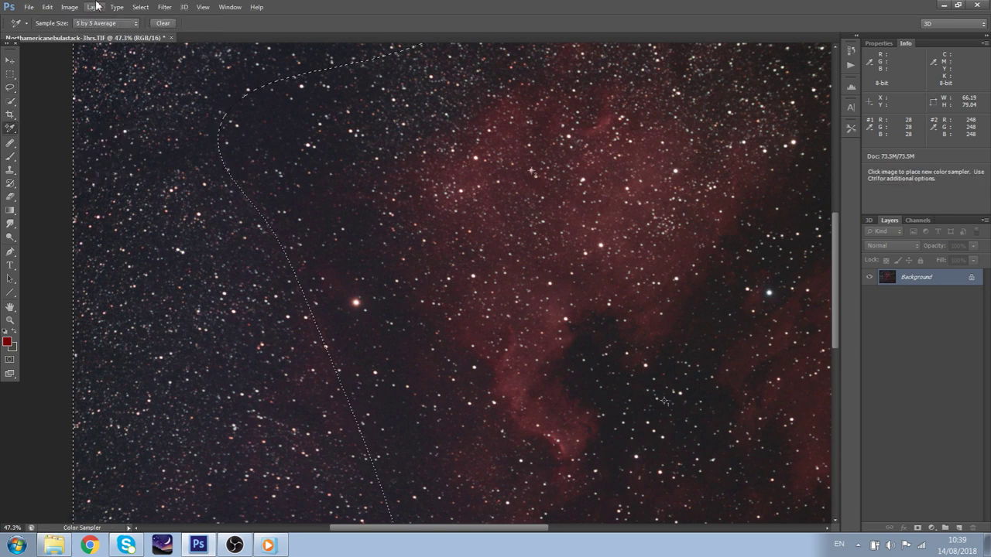
click(95, 7)
mouse_move(154, 119)
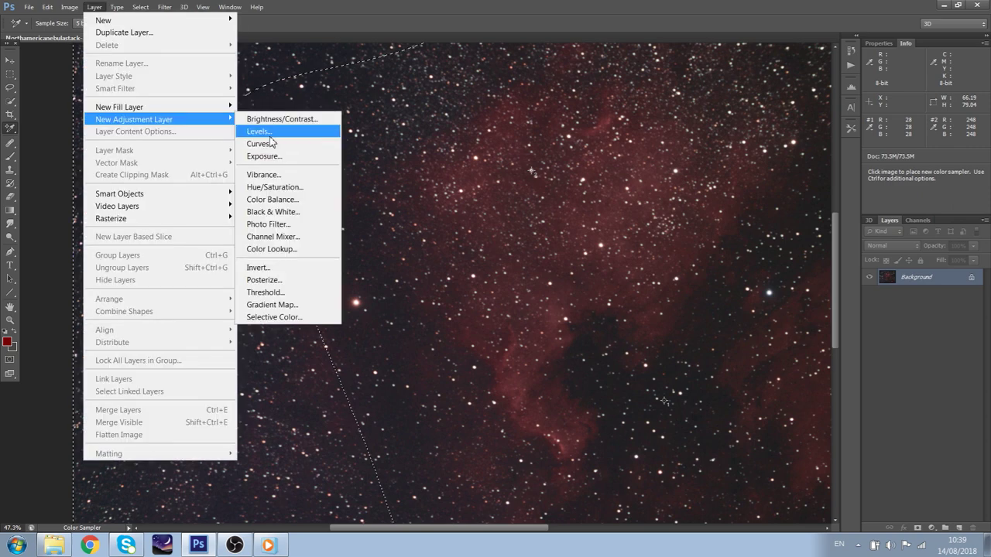
click(266, 292)
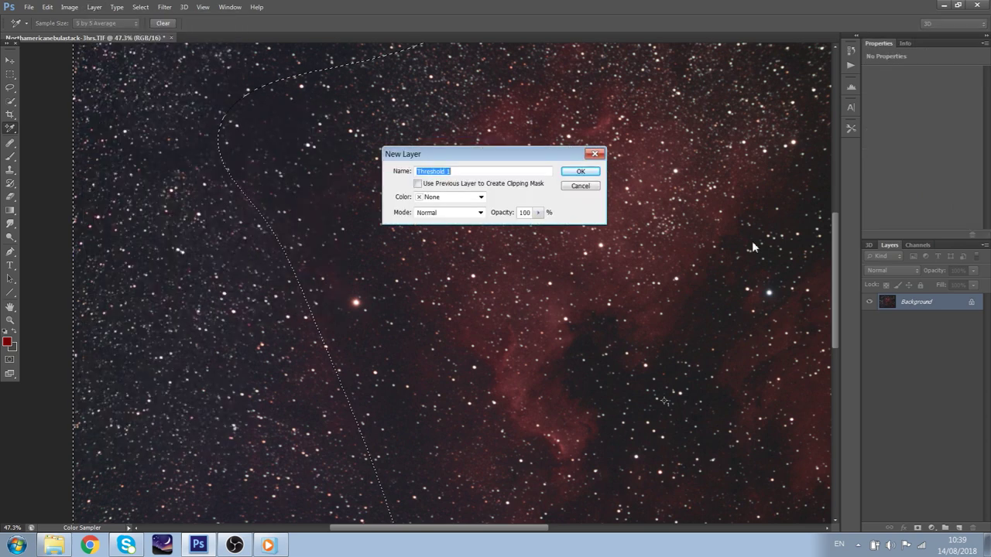
key(Return)
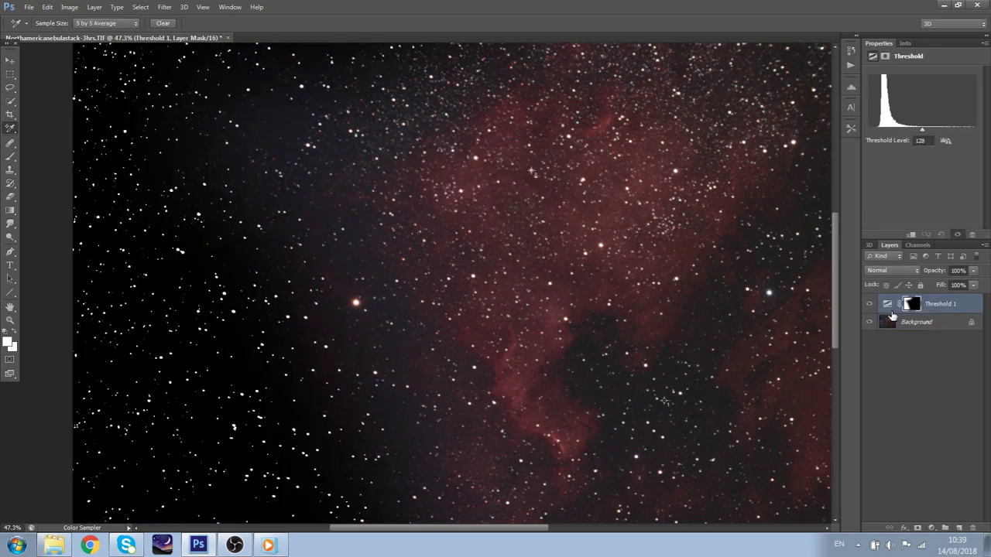
drag(921, 130, 922, 133)
drag(922, 133, 883, 130)
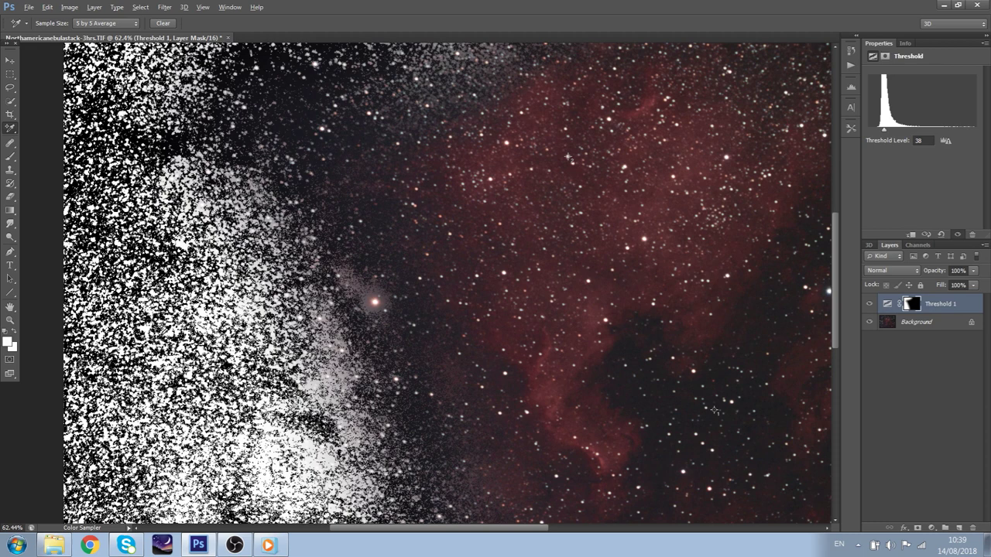
Place a third 5 by 5 average color sampler point on a black patch of the thresholded sky
scroll(197, 344, up, 10)
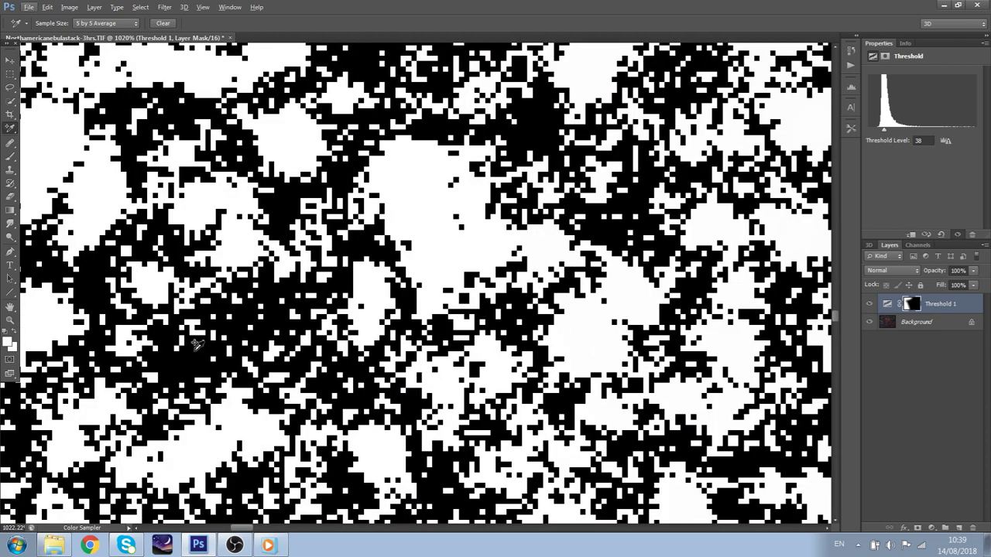
scroll(197, 345, down, 10)
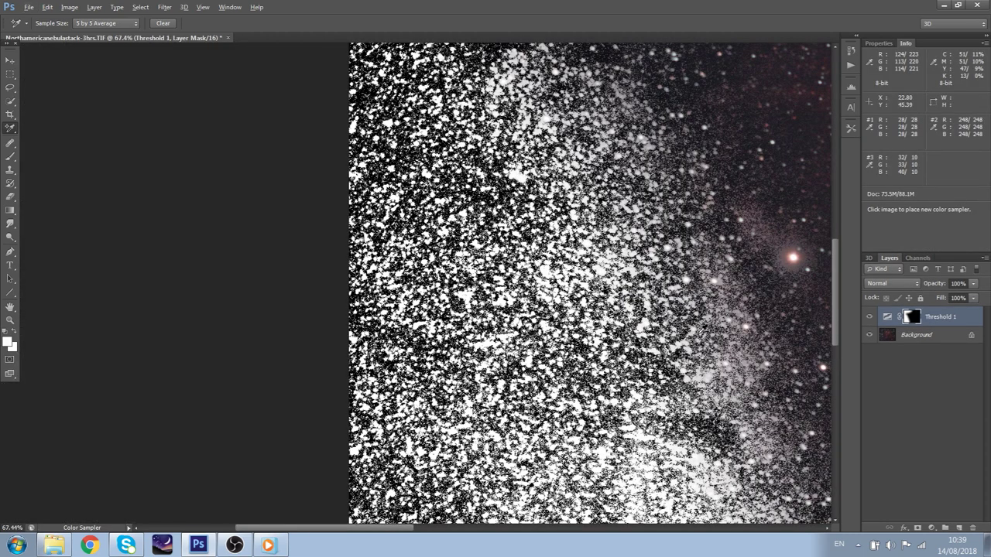
scroll(592, 144, down, 7)
Delete the Threshold adjustment layer covering the selected sky
right_click(922, 316)
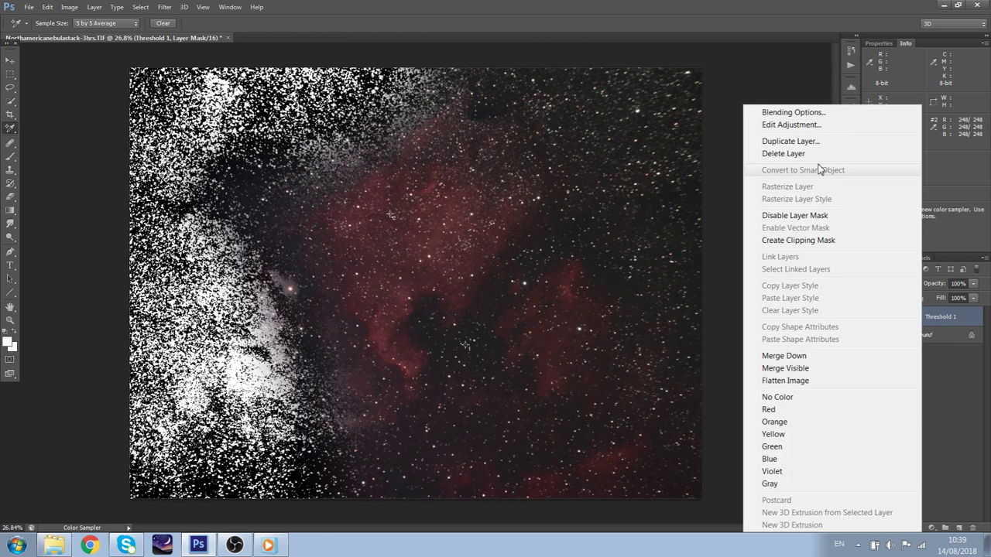
click(794, 141)
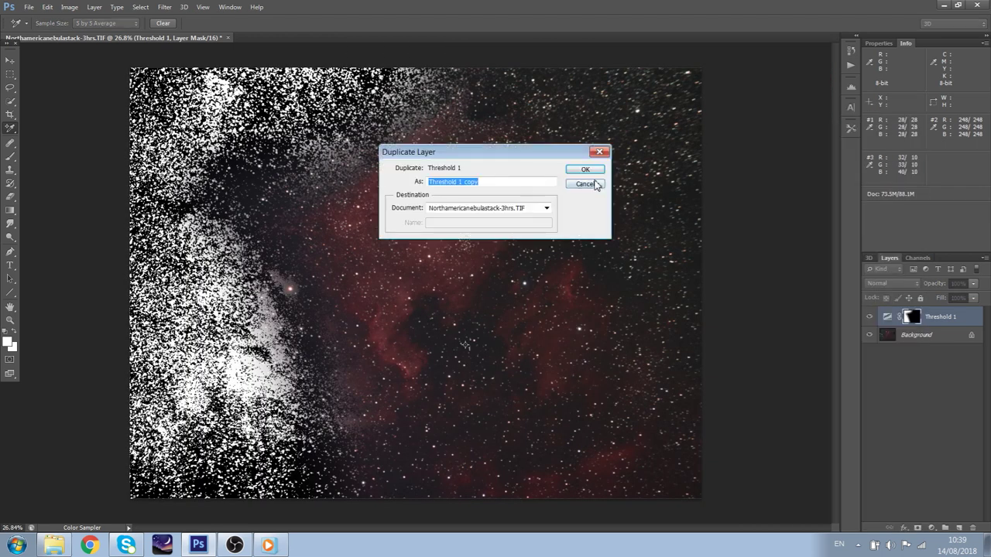
click(586, 183)
right_click(935, 316)
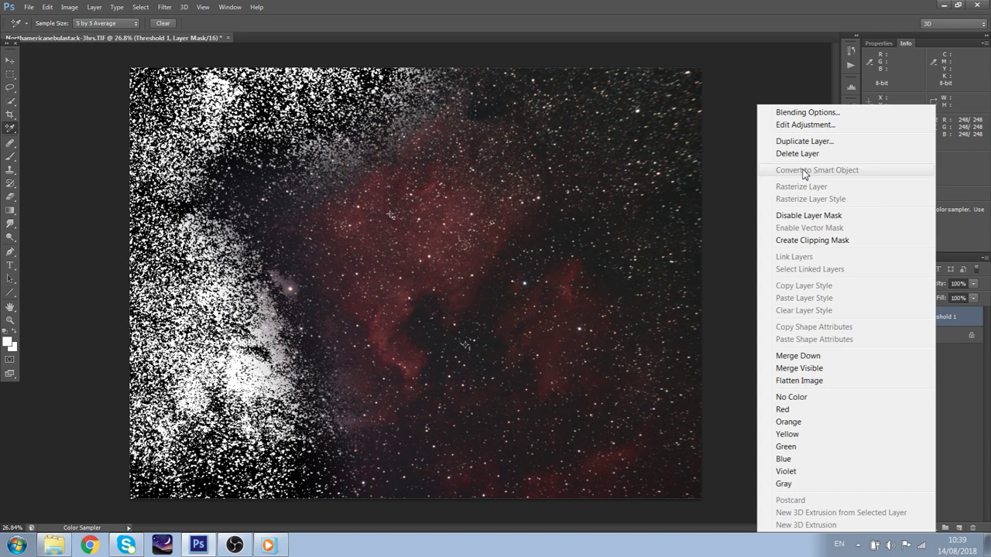
click(797, 153)
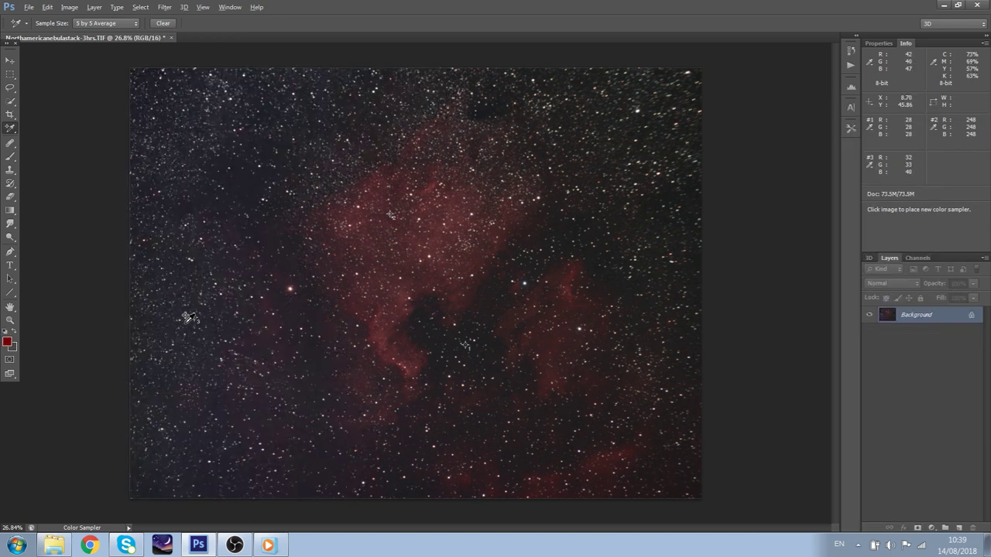
Lasso the bluish sky along the image's left side from top to bottom and refine the selection edge
scroll(186, 318, up, 1)
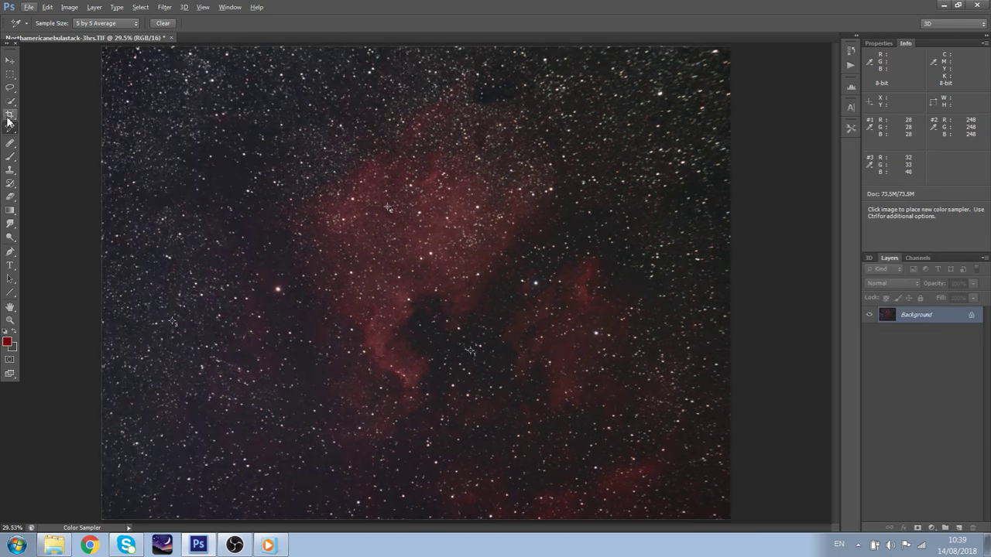
key(l)
scroll(223, 423, down, 5)
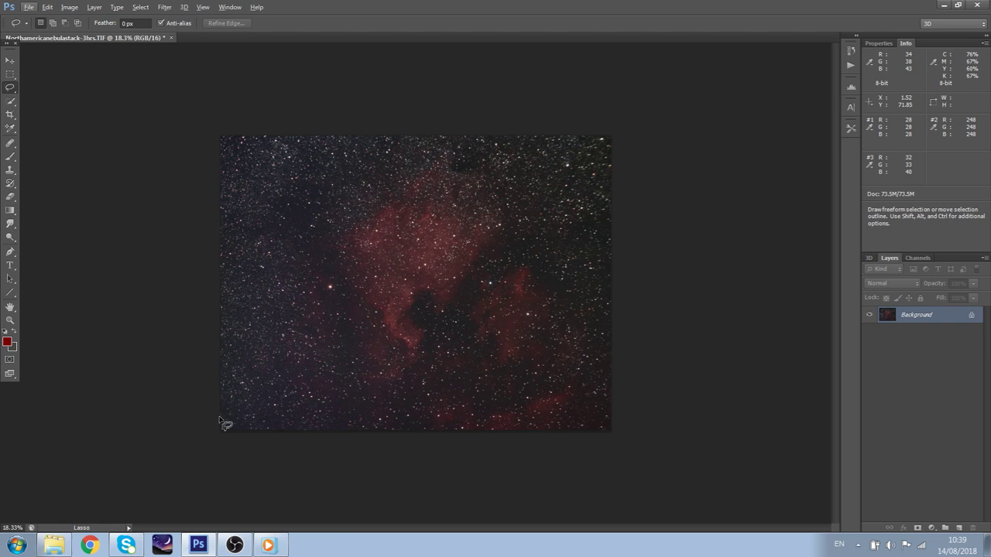
mouse_move(219, 422)
mouse_down()
mouse_move(322, 280)
mouse_move(389, 136)
mouse_up()
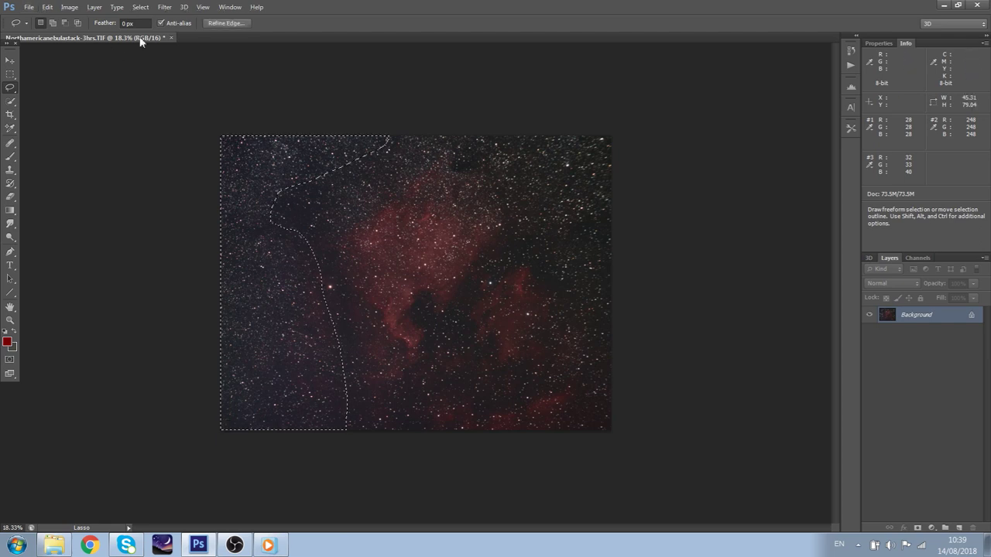
scroll(522, 124, up, 2)
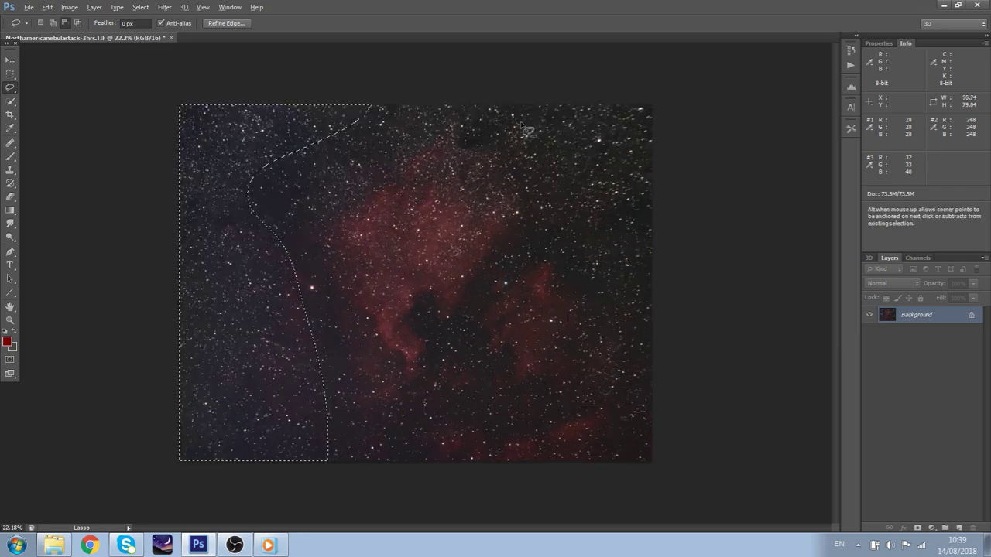
scroll(233, 319, up, 12)
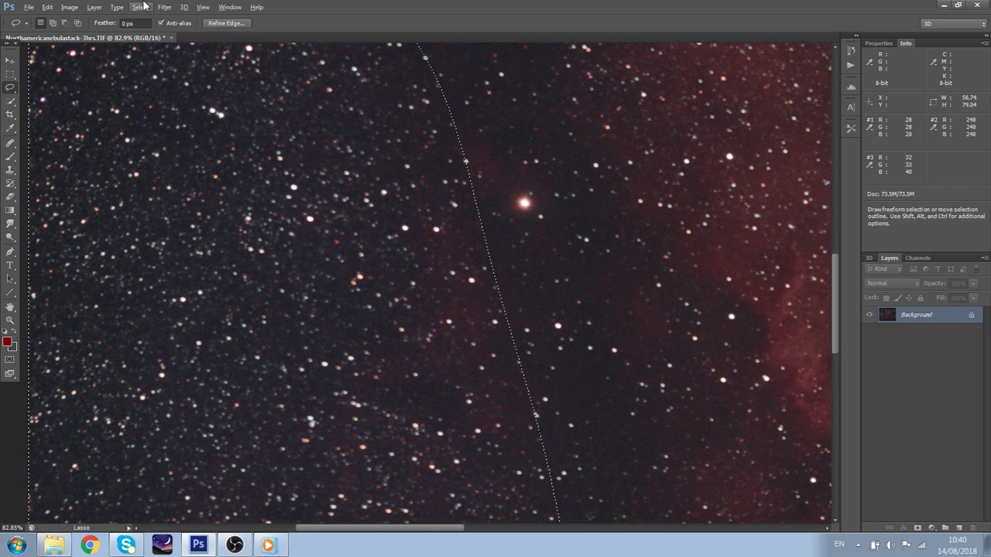
Open Levels for the selected sky and set the Red channel's black input level to 5
click(69, 7)
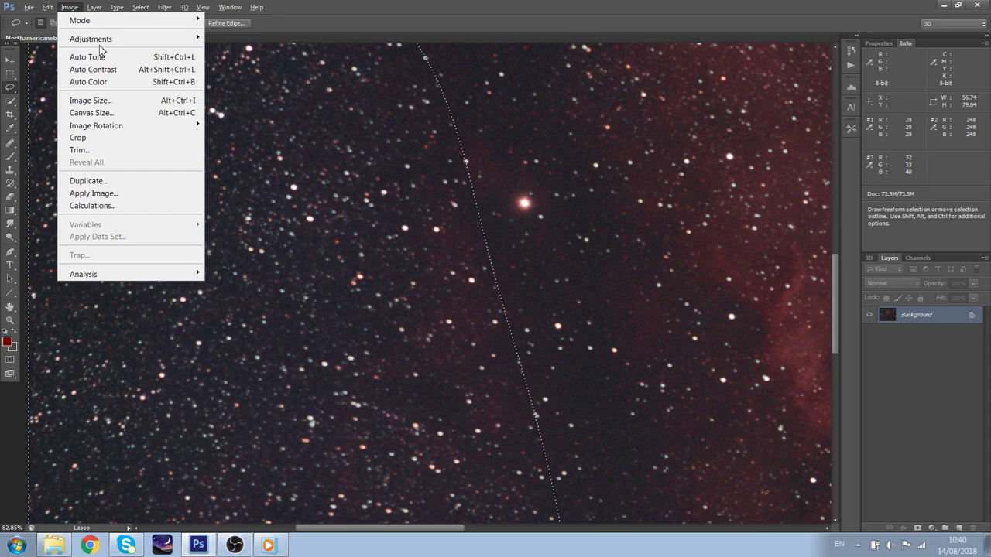
key(ctrl+l)
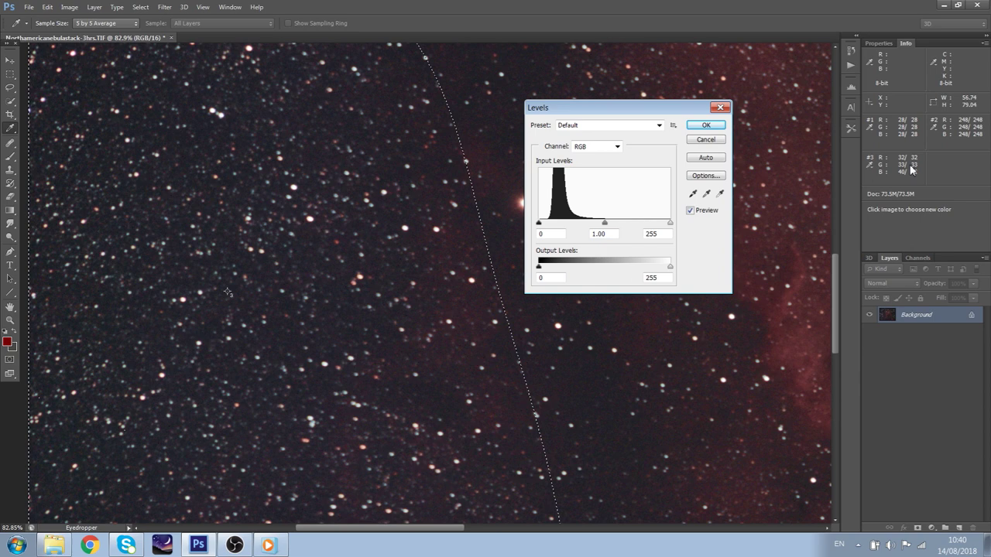
click(590, 147)
click(586, 152)
drag(540, 223, 541, 224)
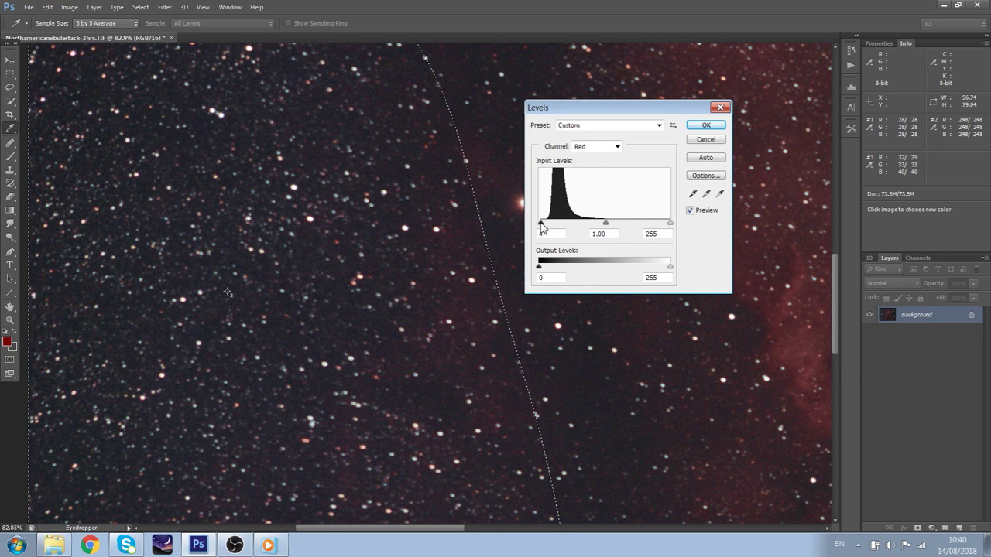
drag(541, 225, 542, 226)
key(Up)
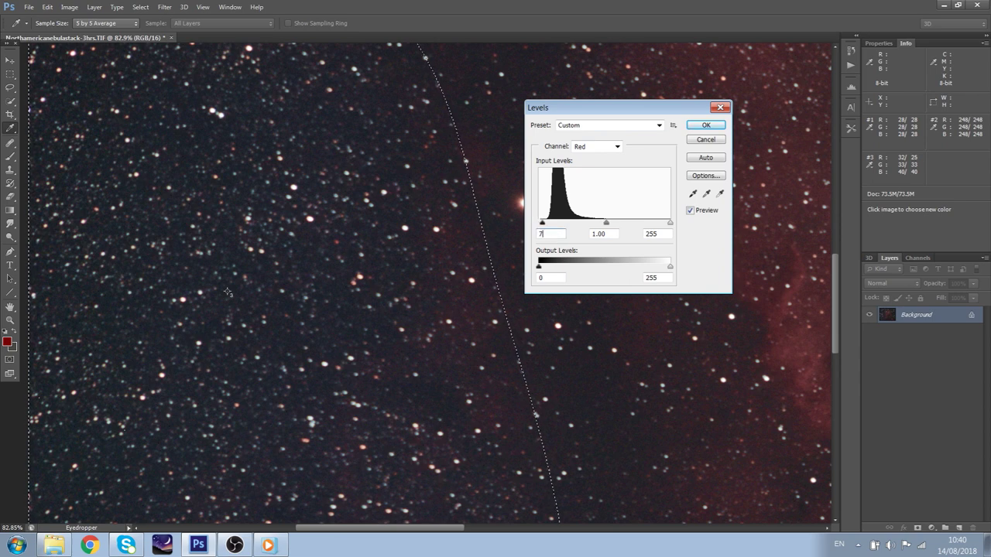
key(BackSpace)
text(5)
Set the Green channel's black input level to 7 for the selected sky
click(617, 147)
click(601, 178)
click(549, 233)
key(BackSpace)
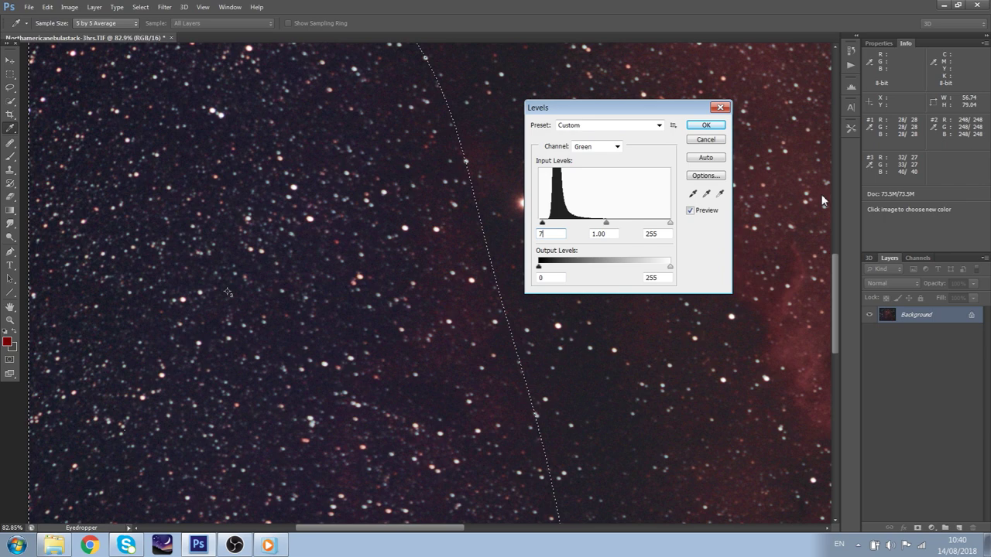
Set the Blue channel's black input level to 15 and apply the Levels adjustment
key(ctrl+5)
text(6)
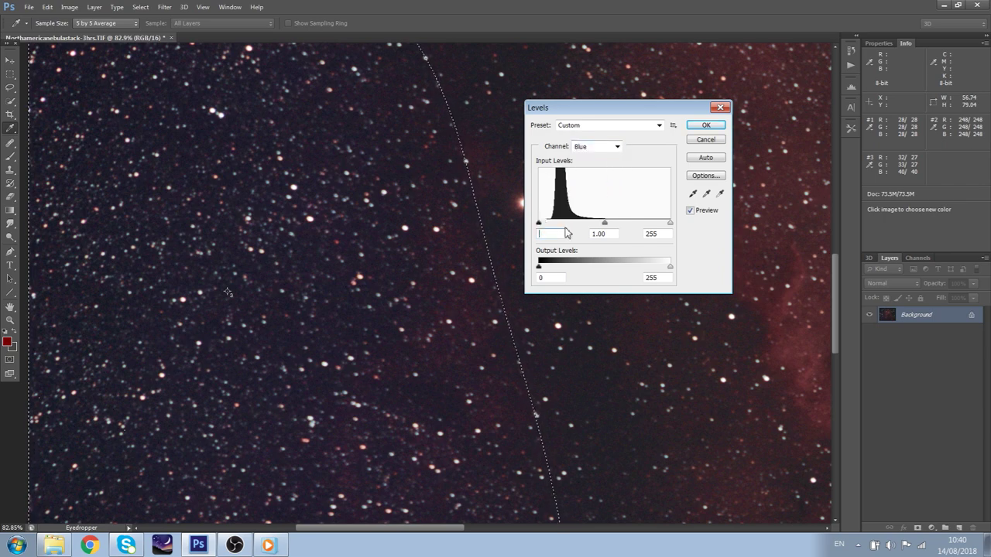
key(BackSpace)
text(110)
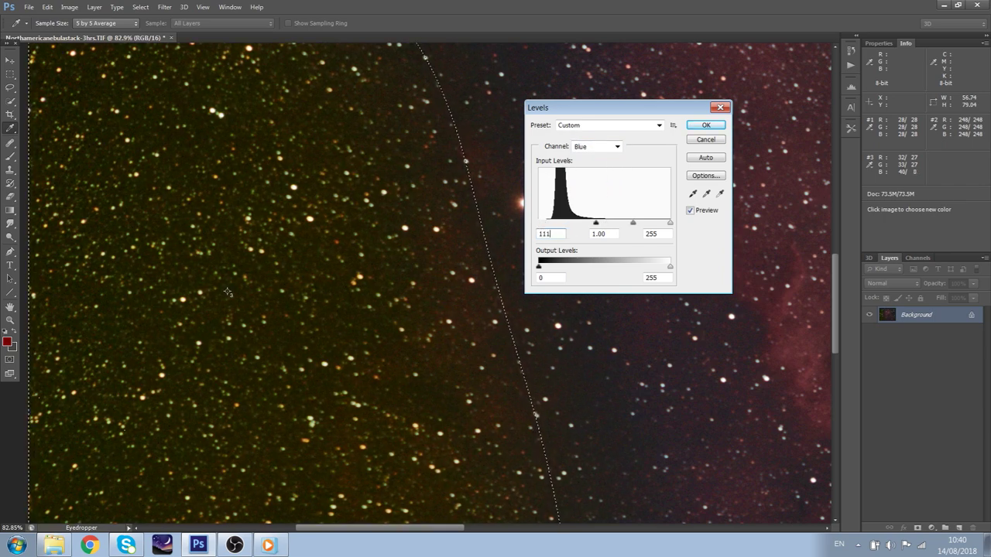
key(BackSpace)
key(BackSpace)
text(5)
click(705, 125)
Lasso the remaining bluish strip between the corrected sky and the nebula, down to the image's bottom edge
key(l)
scroll(587, 244, down, 5)
click(418, 283)
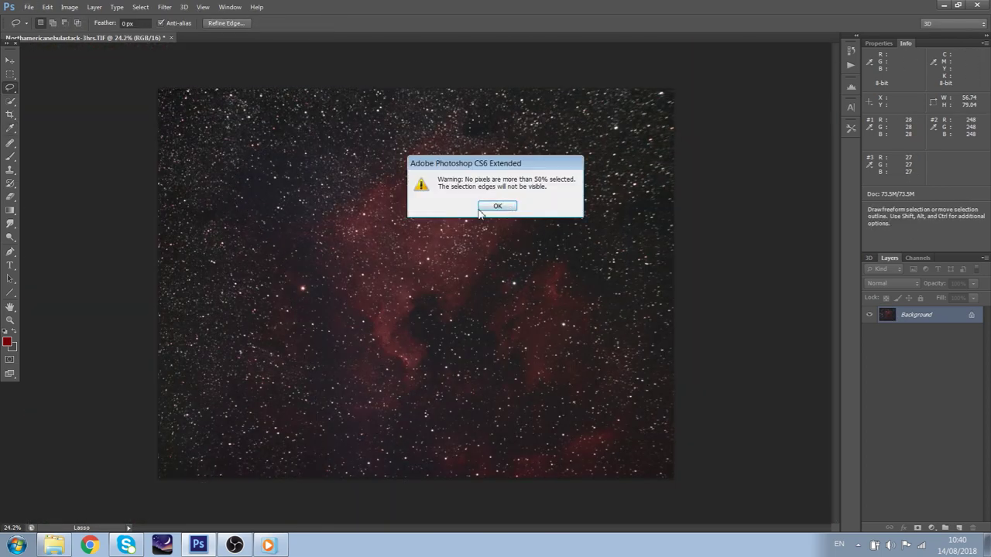
click(489, 208)
mouse_move(306, 398)
mouse_down()
mouse_move(301, 441)
mouse_move(384, 352)
mouse_move(283, 352)
mouse_move(288, 371)
mouse_up()
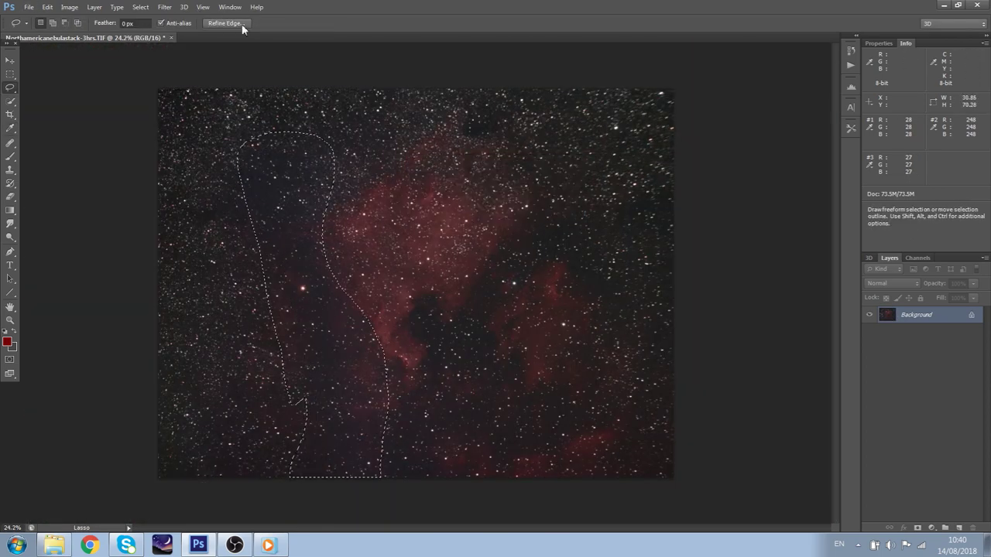
Add a Threshold adjustment layer limited to the selected strip and set its threshold level to 34
click(70, 7)
mouse_move(177, 44)
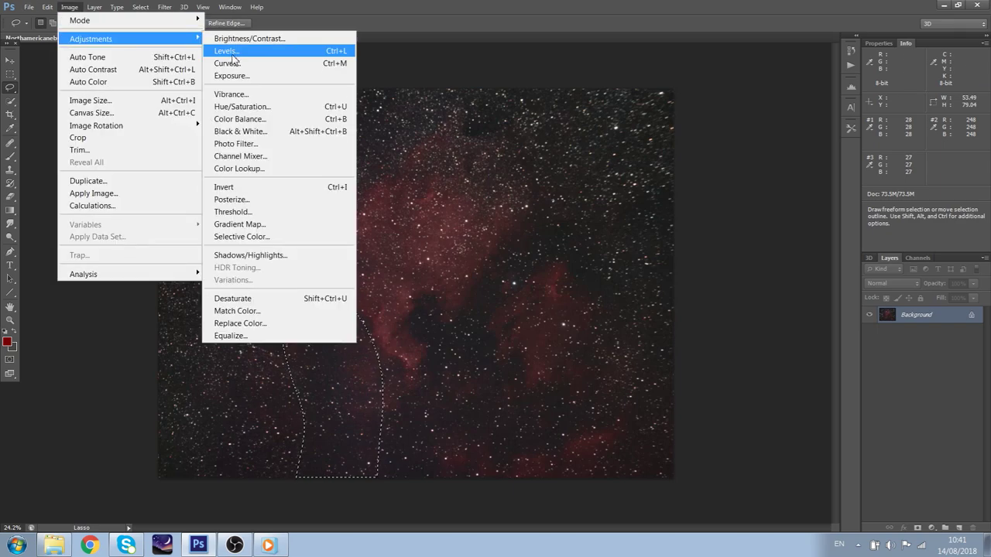
click(70, 7)
click(94, 7)
mouse_move(155, 119)
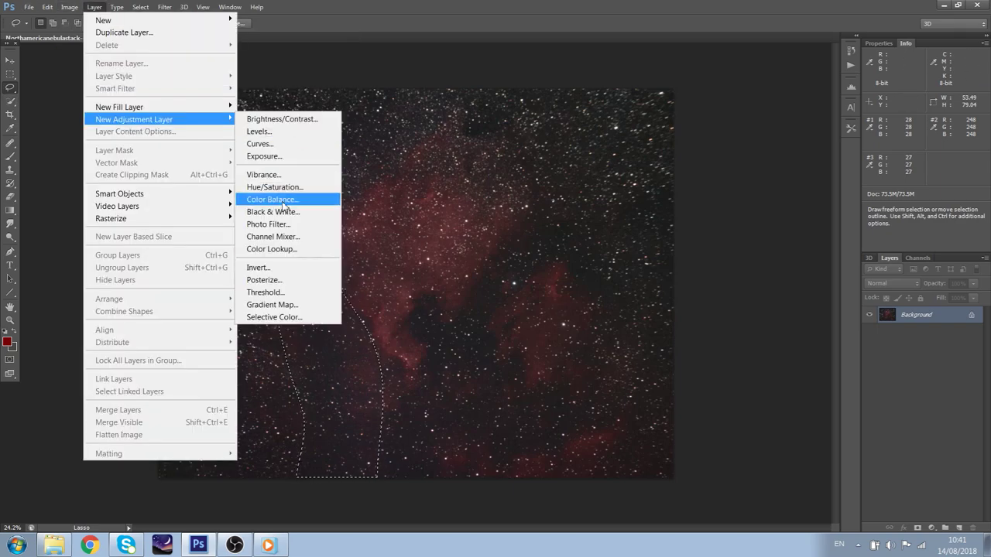
click(263, 293)
key(Return)
drag(919, 130, 881, 130)
Activate the Color Sampler and place a fourth sampler point on a black patch of the strip near the bright star
scroll(296, 288, up, 15)
click(10, 129)
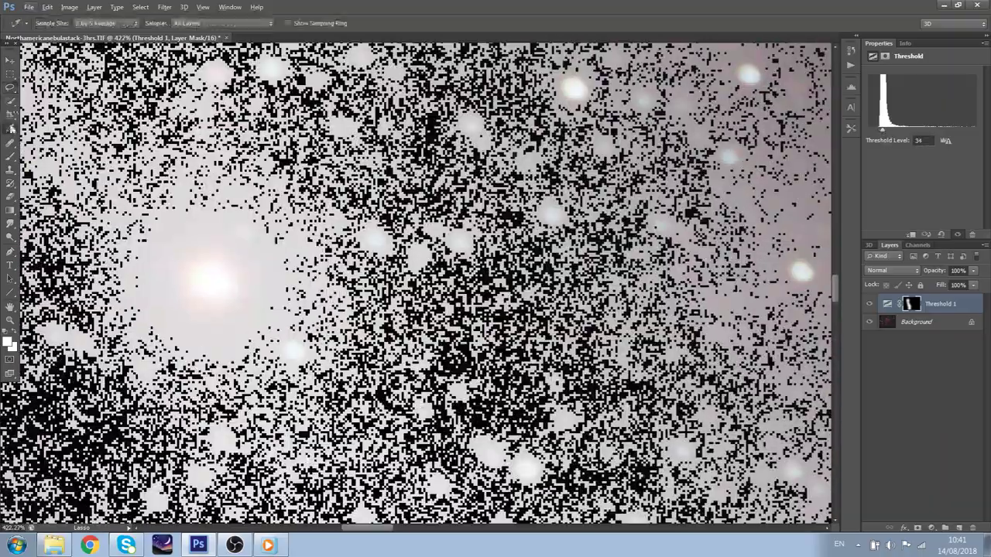
click(58, 147)
drag(538, 331, 703, 356)
click(703, 356)
Remove the Threshold adjustment layer from the image, undoing any accidental removal of its mask alone
scroll(702, 356, down, 15)
right_click(911, 316)
click(875, 339)
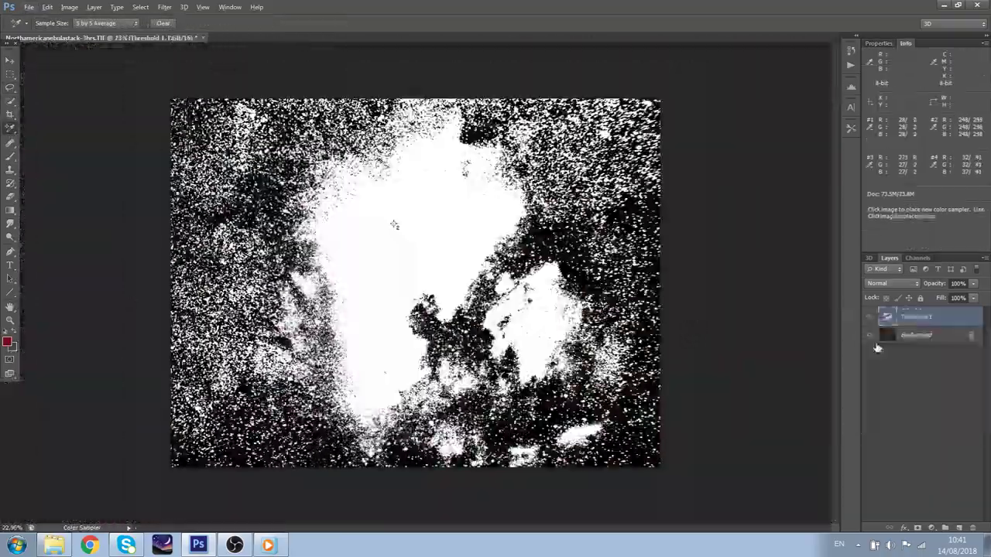
key(ctrl+z)
right_click(912, 315)
right_click(960, 315)
click(837, 155)
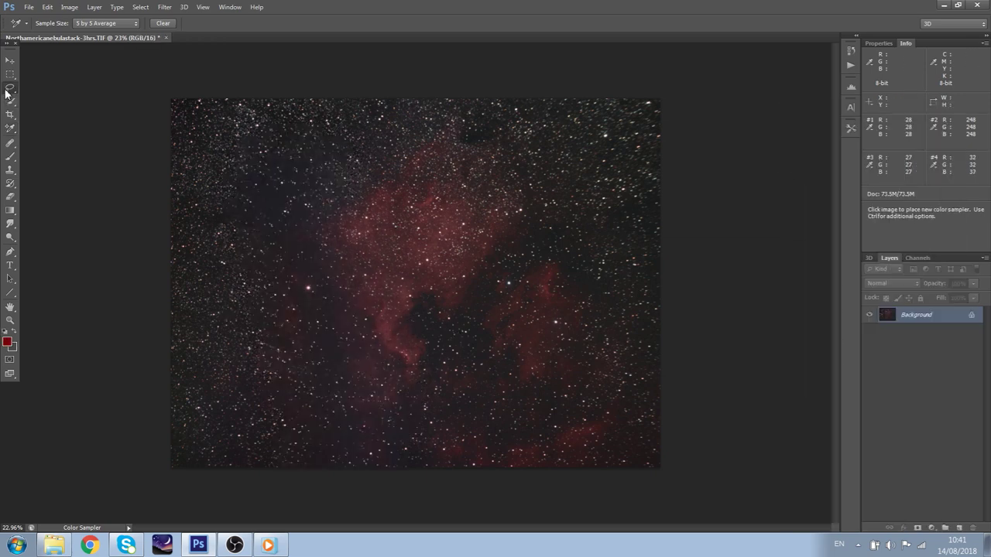
Lasso the bluish strip beside the nebula again and refine its edge with a 185.8 px feather and -7% shift
click(10, 88)
mouse_move(280, 157)
mouse_down()
mouse_move(292, 320)
mouse_move(367, 481)
mouse_move(391, 354)
mouse_move(283, 157)
mouse_up()
click(221, 25)
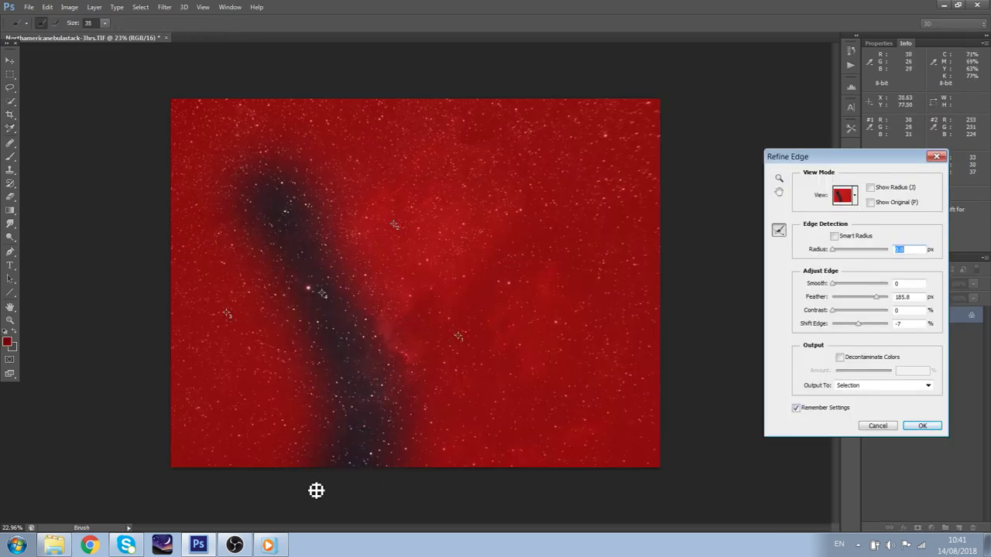
click(923, 426)
Open Levels for the strip, set the Red channel's black input level to 7, and raise the Green channel's black input level
click(67, 9)
mouse_move(89, 37)
click(321, 49)
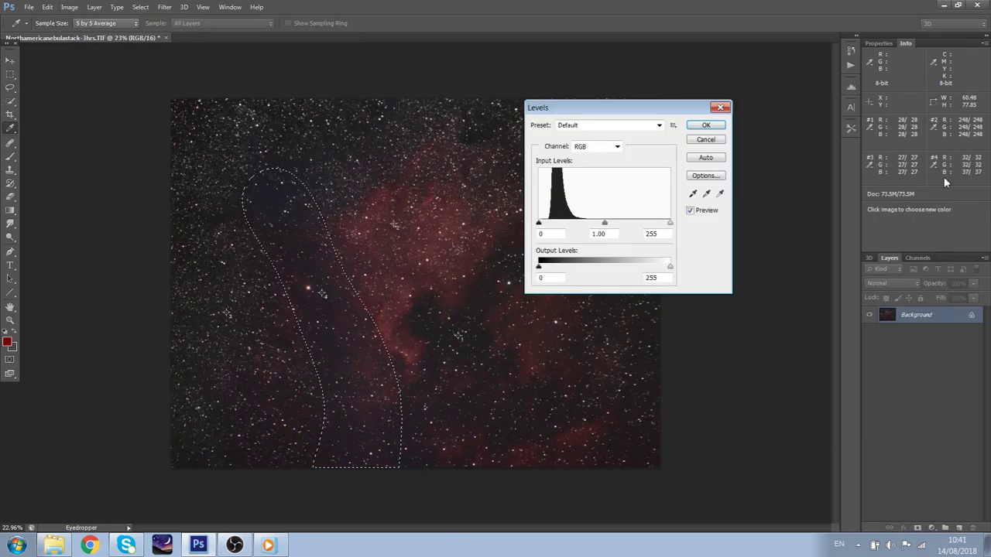
click(595, 146)
click(595, 169)
drag(539, 224, 545, 226)
key(BackSpace)
text(7)
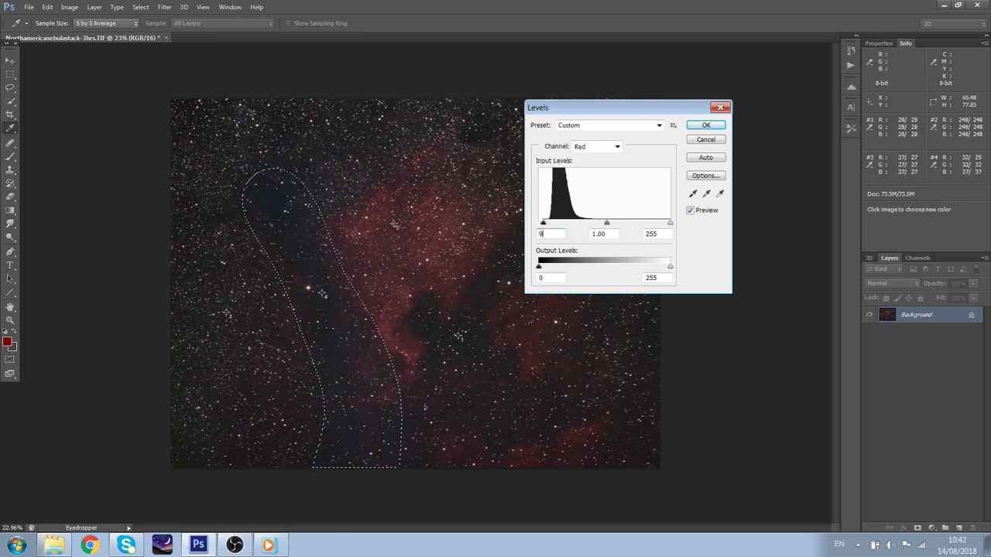
click(596, 146)
click(582, 181)
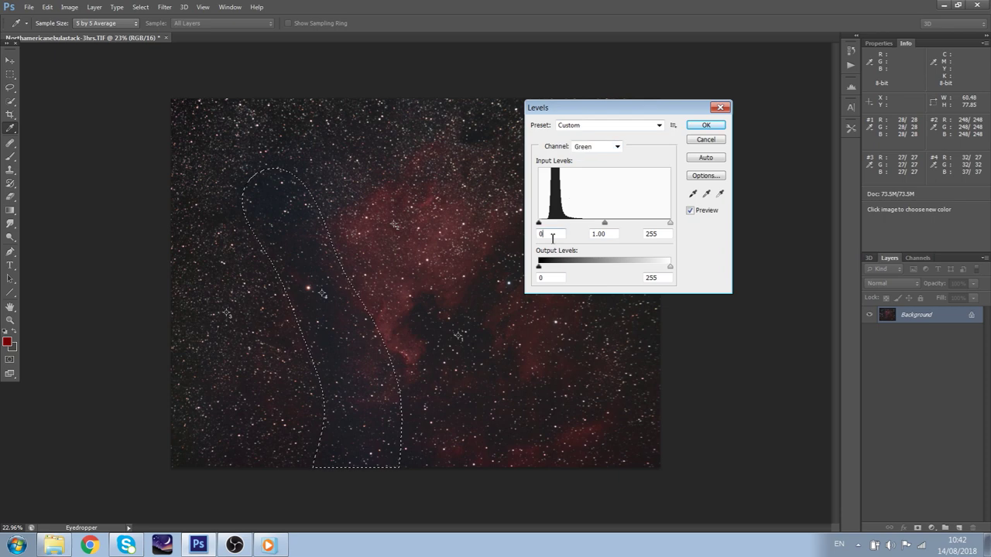
Set the Blue channel's black input level to 13 and apply the Levels adjustment to the strip
click(612, 146)
click(582, 191)
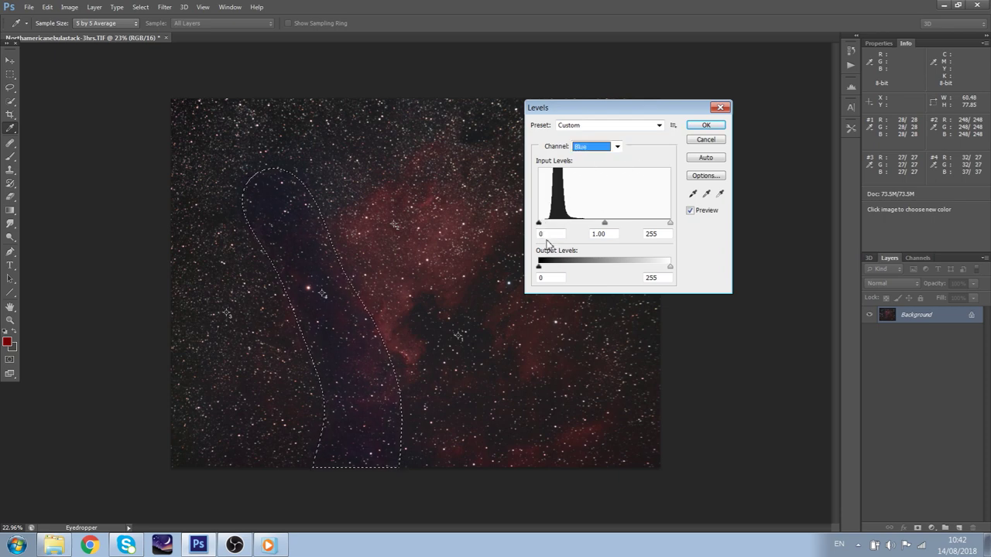
double_click(544, 234)
text(87)
key(BackSpace)
text(6)
key(BackSpace)
key(BackSpace)
text(76)
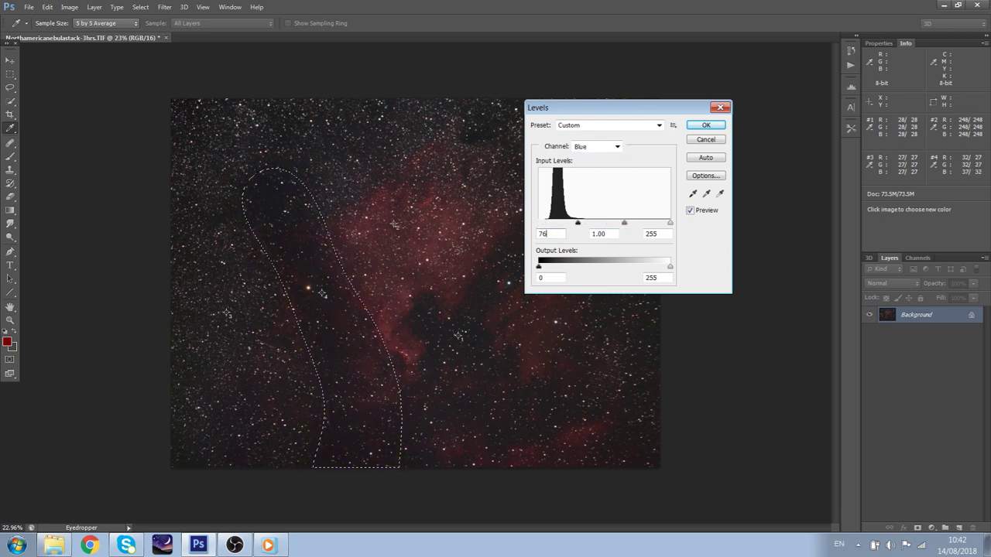
key(BackSpace)
key(BackSpace)
text(13)
key(Return)
Compare the strip with its state before the Levels adjustment, keep the adjustment, and clear the selection
key(ctrl+d)
key(ctrl+z)
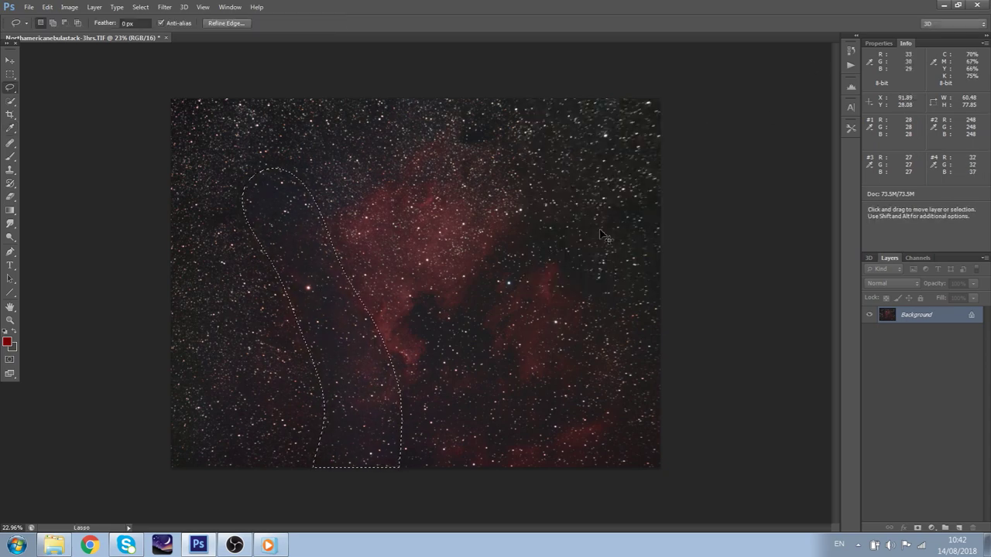
key(ctrl+d)
scroll(608, 322, down, 6)
scroll(395, 241, up, 13)
scroll(400, 244, down, 3)
mouse_move(468, 120)
mouse_down()
mouse_move(564, 284)
mouse_move(580, 387)
mouse_move(664, 325)
mouse_up()
Add a Threshold adjustment layer over the whole image and set its threshold level to 30
click(94, 7)
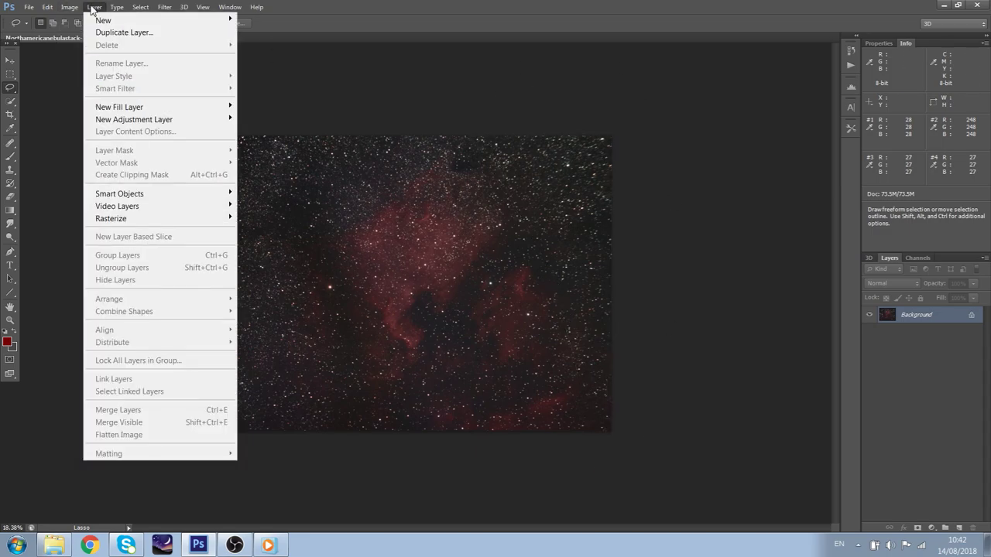
mouse_move(155, 119)
click(265, 292)
key(Return)
drag(927, 129, 880, 136)
Activate the Color Sampler and try to place another sampler point on a black patch in the image's upper-right sky
right_click(10, 128)
click(69, 147)
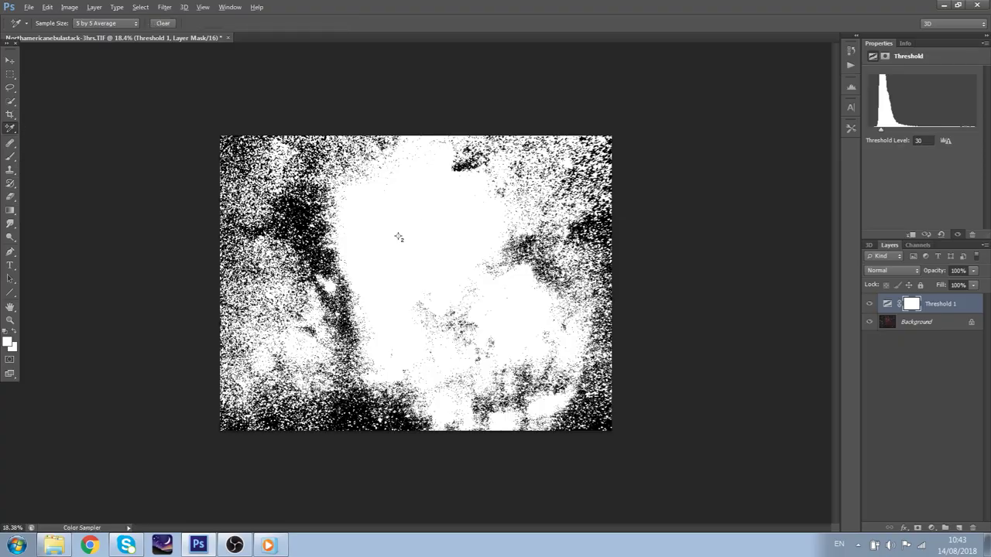
scroll(600, 213, up, 10)
click(570, 303)
click(499, 207)
scroll(704, 309, up, 6)
click(922, 322)
click(526, 350)
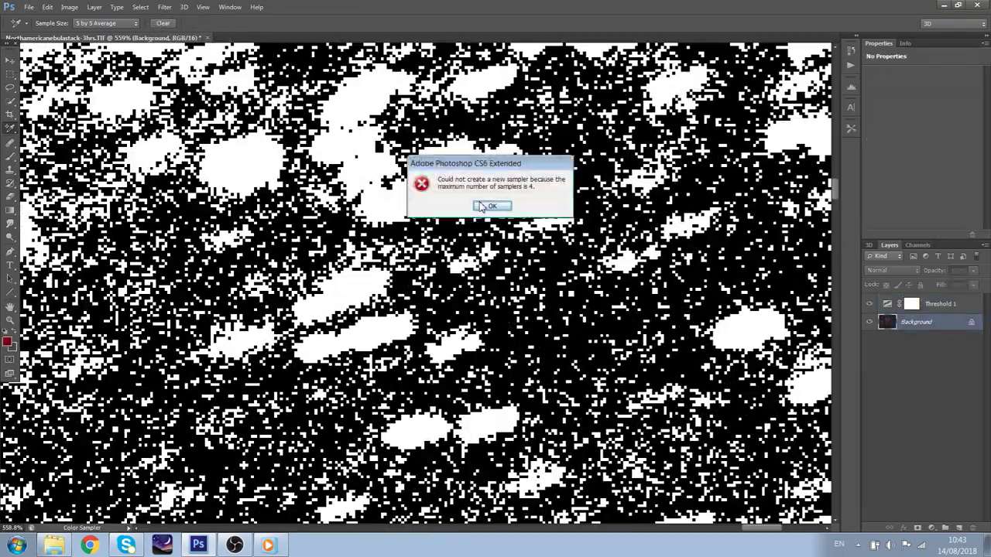
click(482, 206)
Select the Threshold layer again and show the Info readouts of the existing color sampler points
click(927, 303)
click(918, 245)
click(889, 244)
click(904, 43)
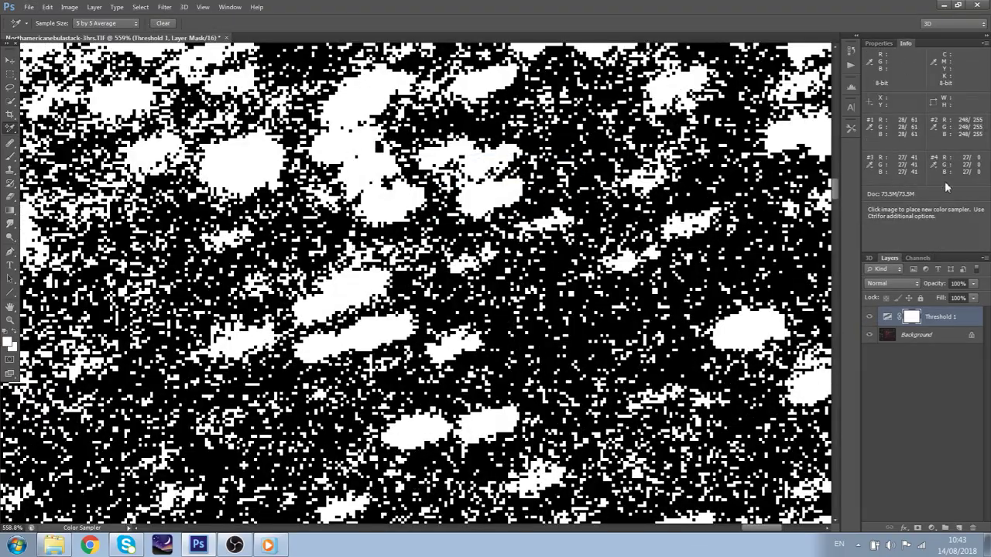
right_click(586, 300)
click(611, 308)
scroll(607, 301, down, 10)
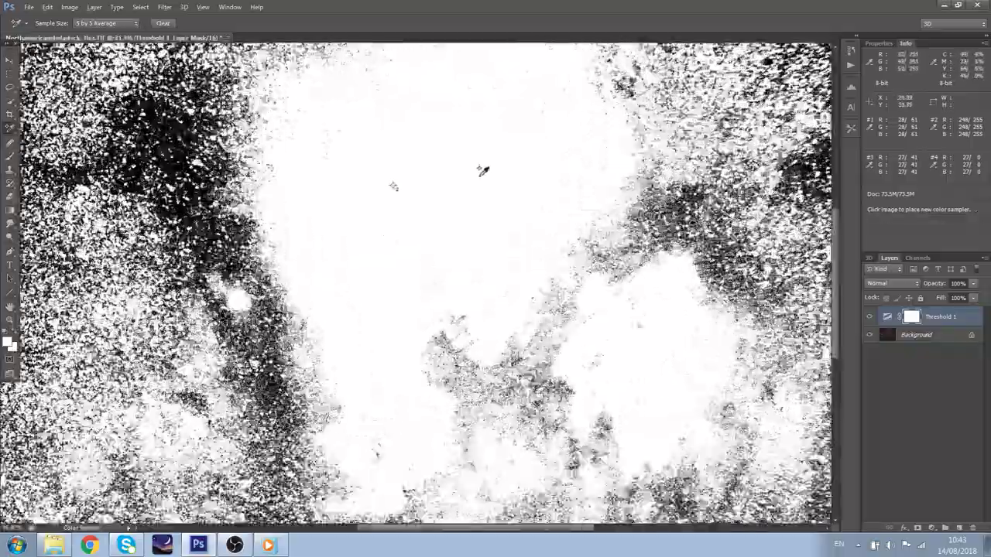
Delete the misplaced color sampler point from the bright nebula area and place one on a black patch in the upper-right sky
scroll(421, 183, up, 4)
right_click(368, 186)
click(399, 192)
scroll(402, 193, down, 5)
scroll(611, 216, up, 10)
click(608, 221)
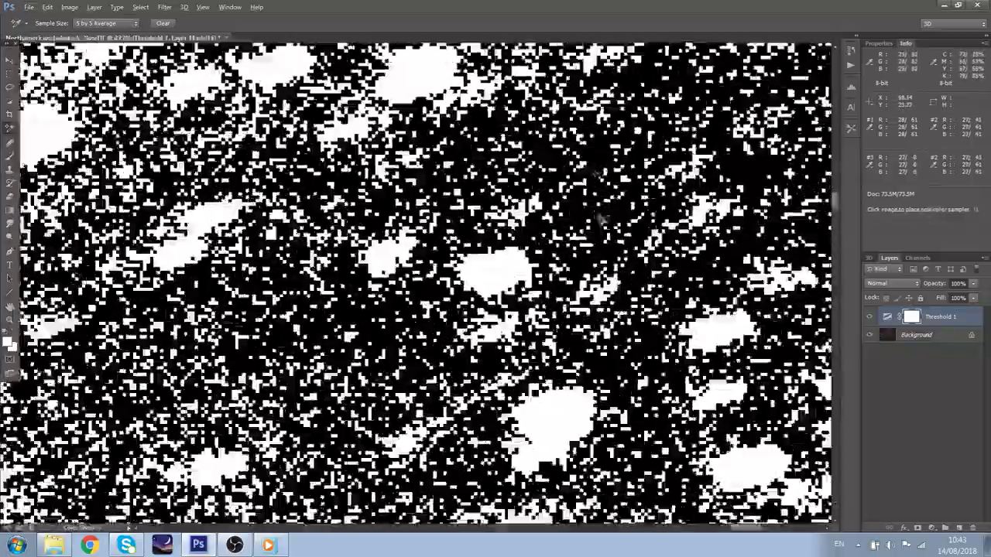
Delete the Threshold adjustment layer, leaving the Background as the only layer
scroll(609, 221, down, 7)
right_click(913, 319)
click(884, 333)
right_click(914, 316)
click(791, 155)
scroll(621, 235, down, 8)
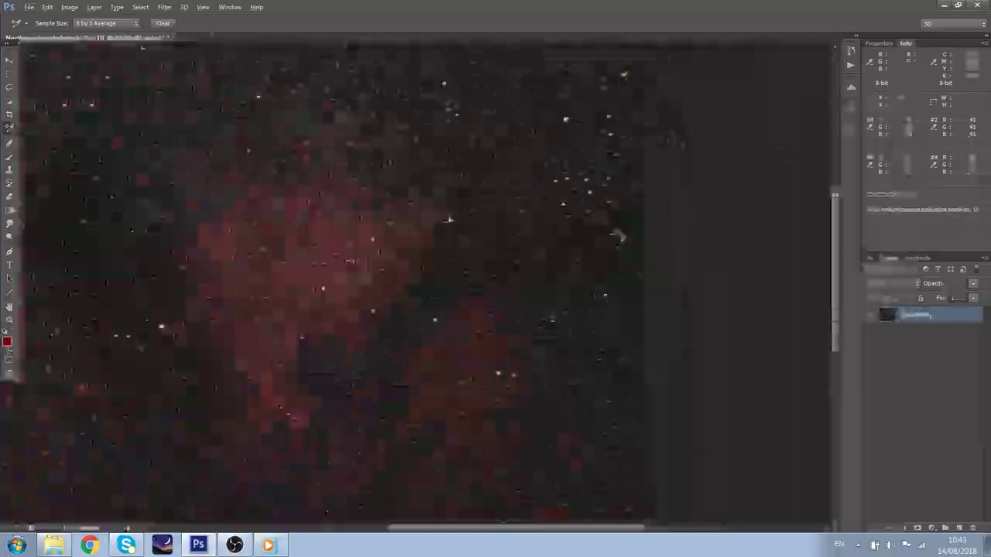
Lasso the upper-right sky with a 185.8 px feather and -7% edge shift, and neutralise its colour with Levels
click(10, 87)
mouse_move(453, 111)
mouse_down()
mouse_move(628, 410)
mouse_move(455, 105)
mouse_up()
click(226, 23)
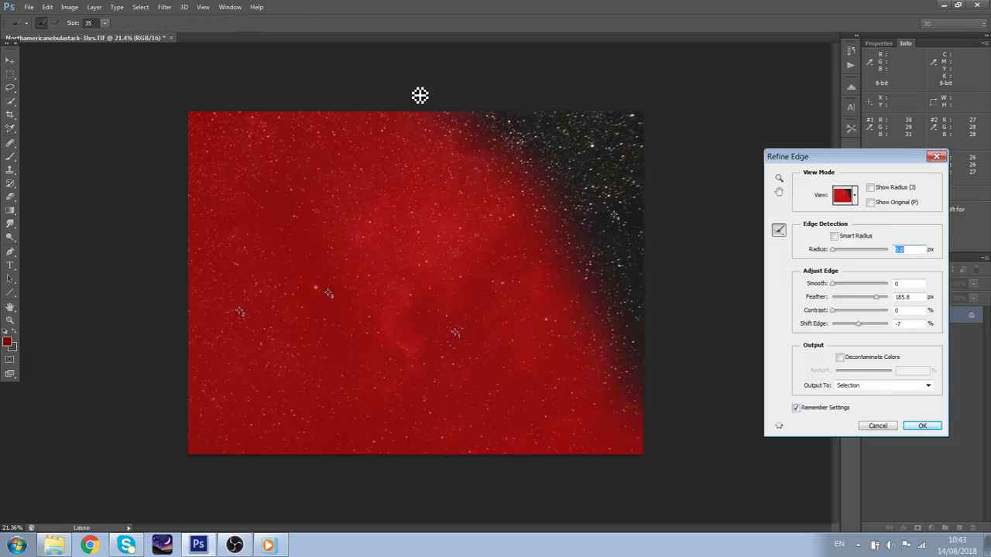
click(921, 425)
click(68, 7)
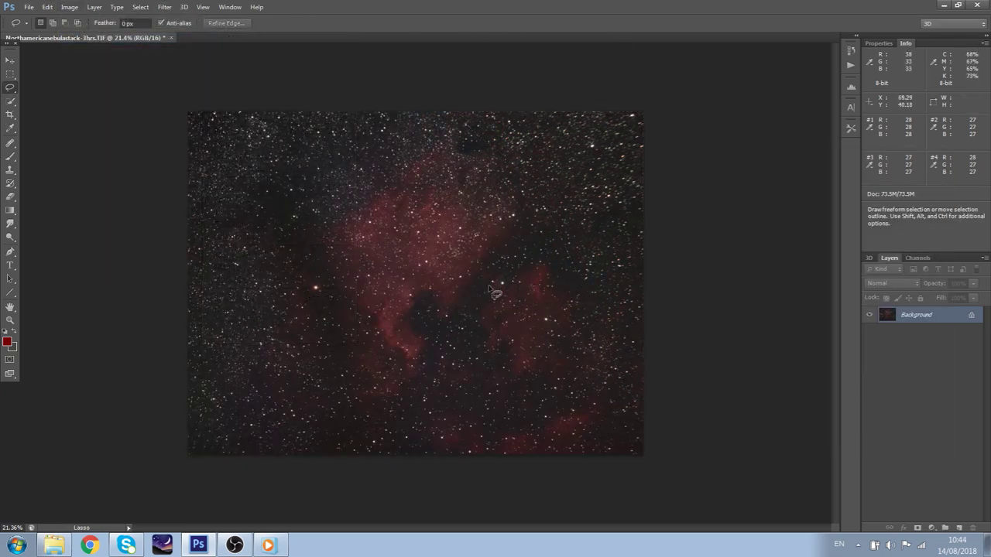
Add a Curves adjustment layer above the Background with the default layer settings
scroll(489, 291, down, 5)
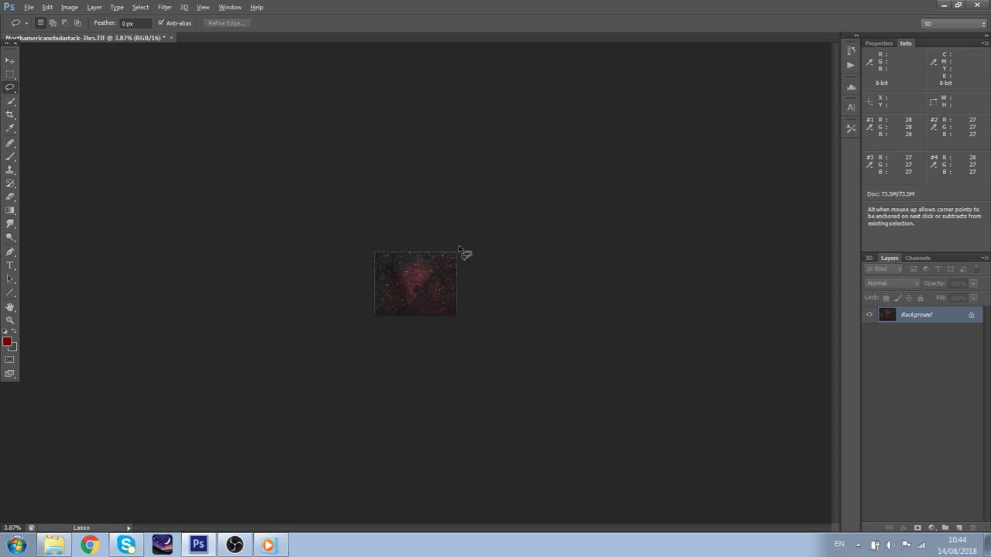
scroll(457, 255, up, 3)
scroll(447, 263, up, 4)
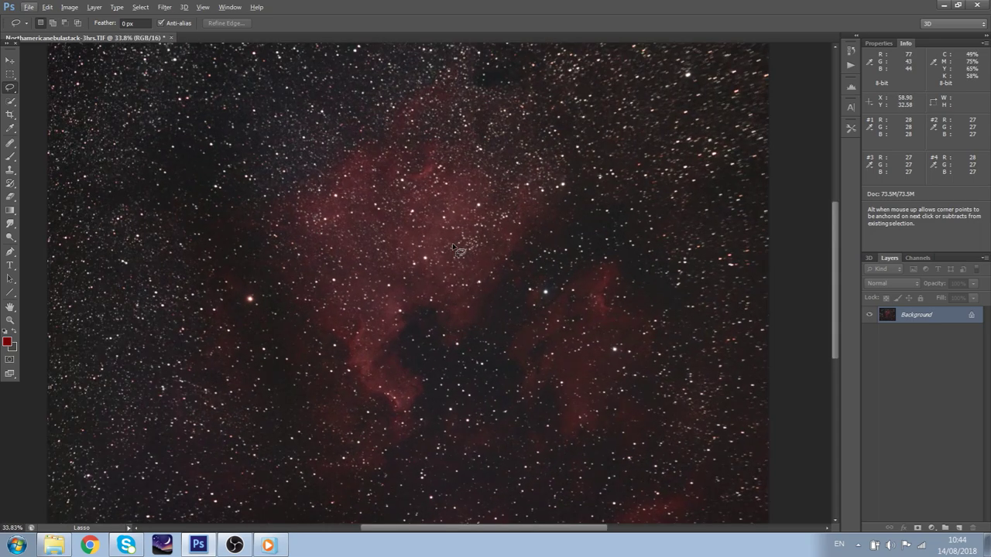
click(93, 7)
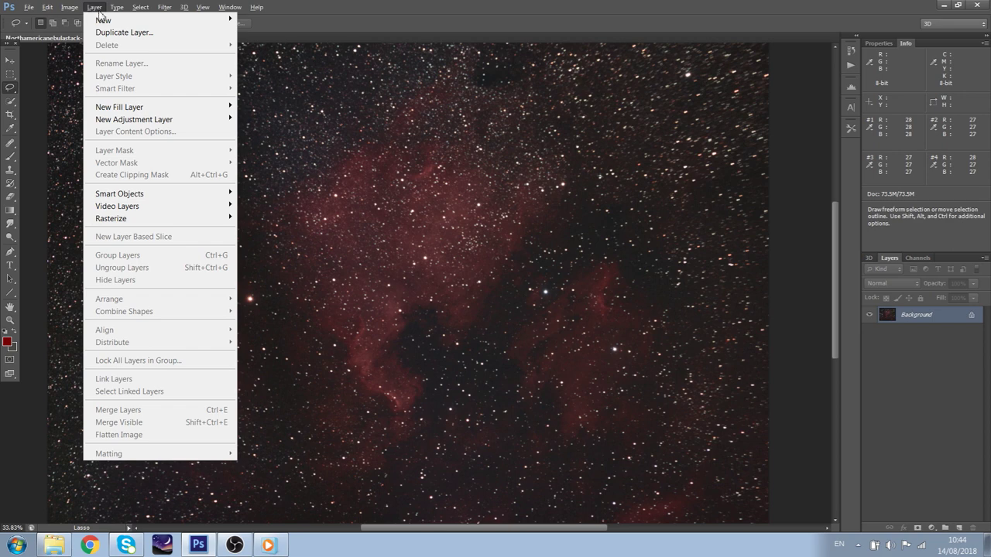
mouse_move(128, 126)
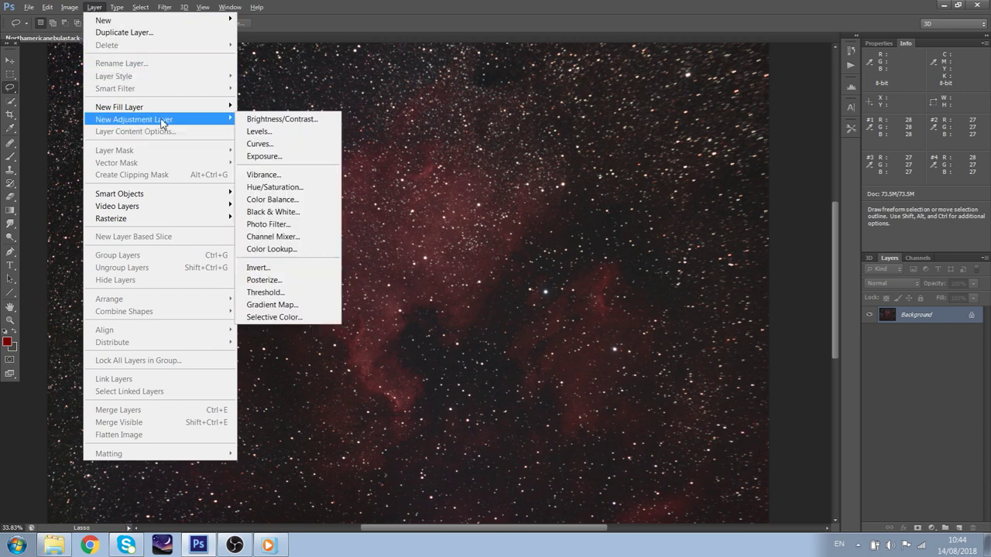
click(264, 146)
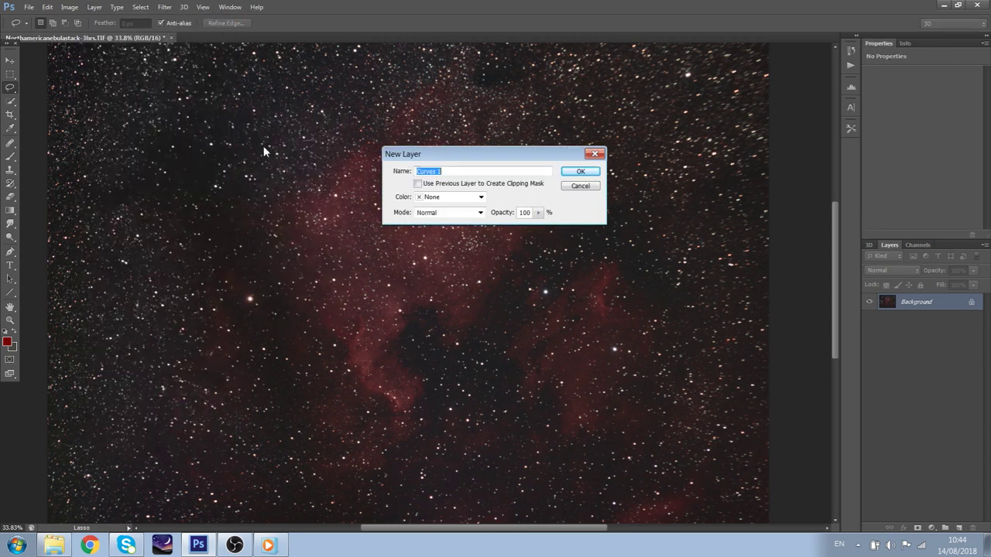
click(568, 182)
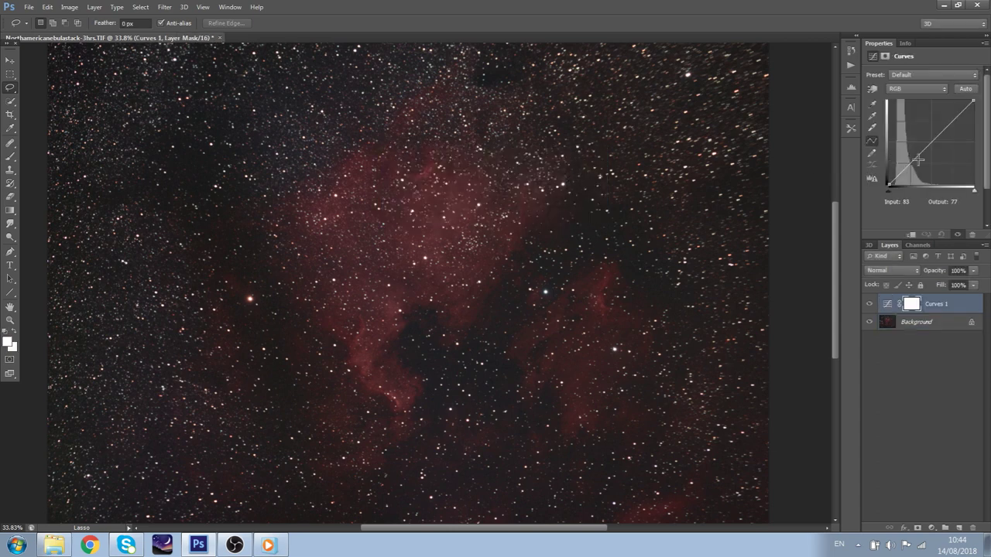
Raise the RGB curve's midtones from input 81 to output 117 and hold the shadows at input 22, output 23
drag(914, 160, 916, 146)
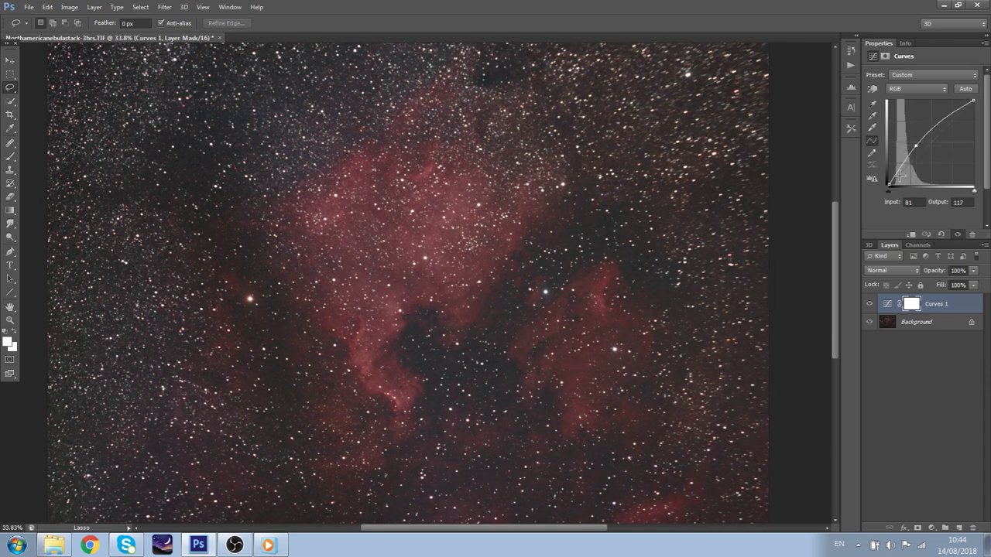
drag(889, 184, 890, 184)
scroll(487, 341, up, 2)
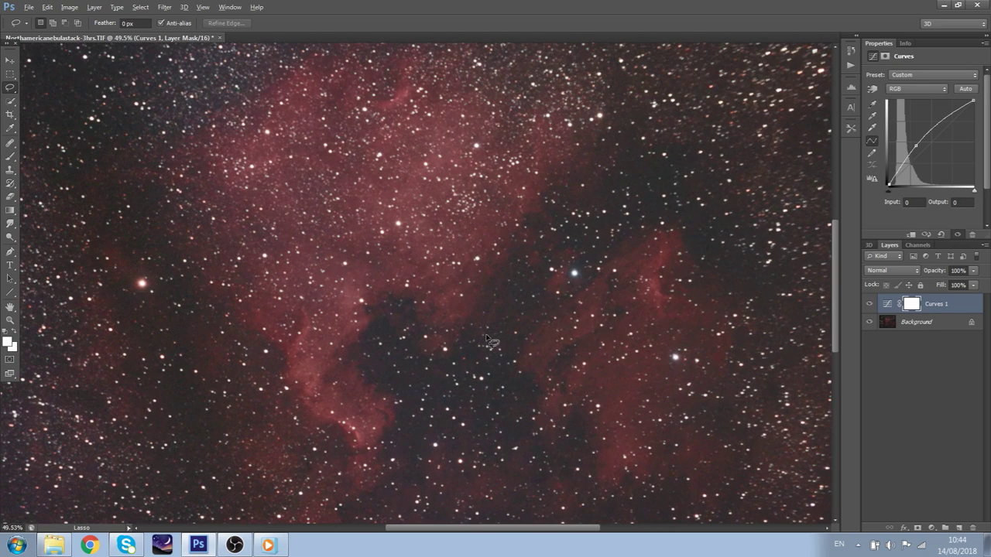
click(892, 181)
drag(892, 181, 896, 177)
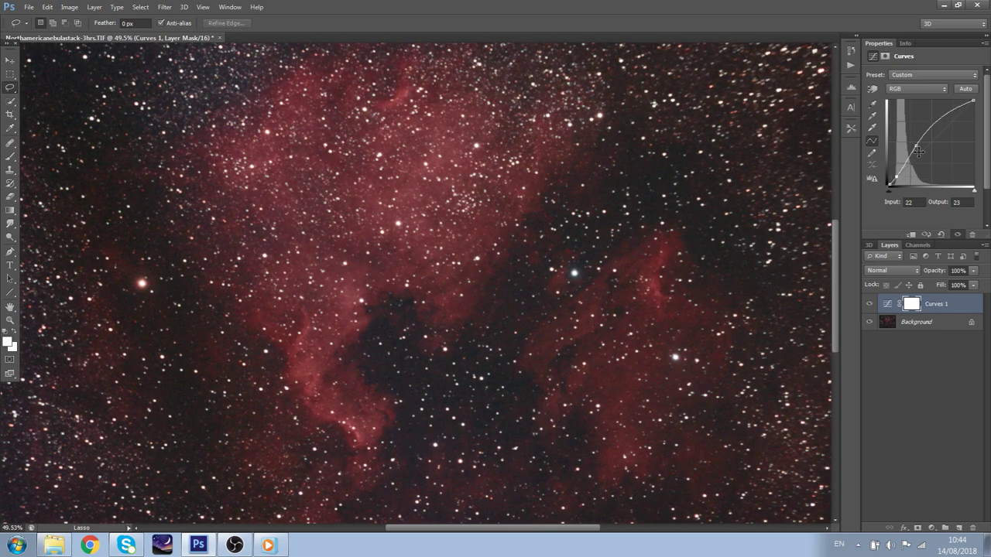
scroll(424, 269, down, 3)
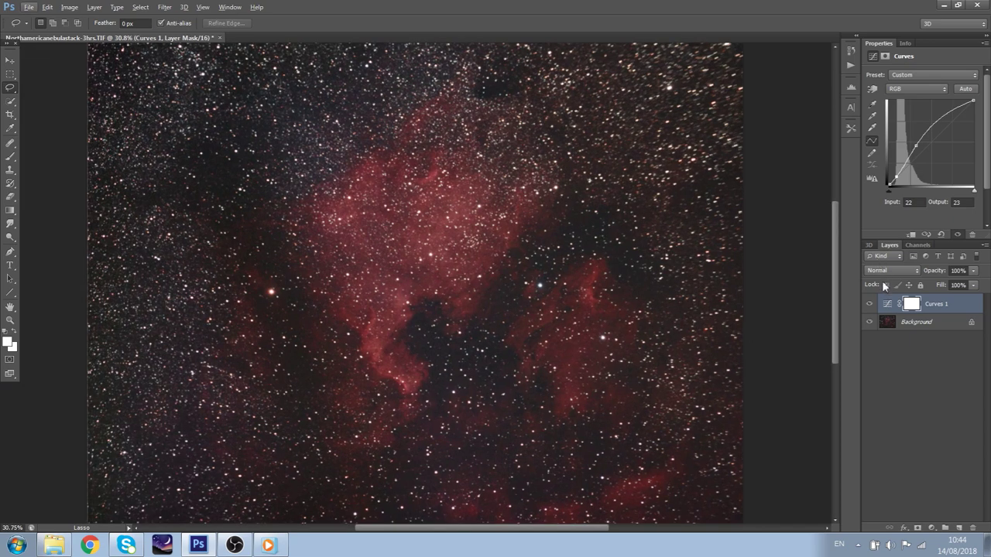
Compare the image with and without the Curves 1 adjustment by toggling that layer's visibility
click(916, 321)
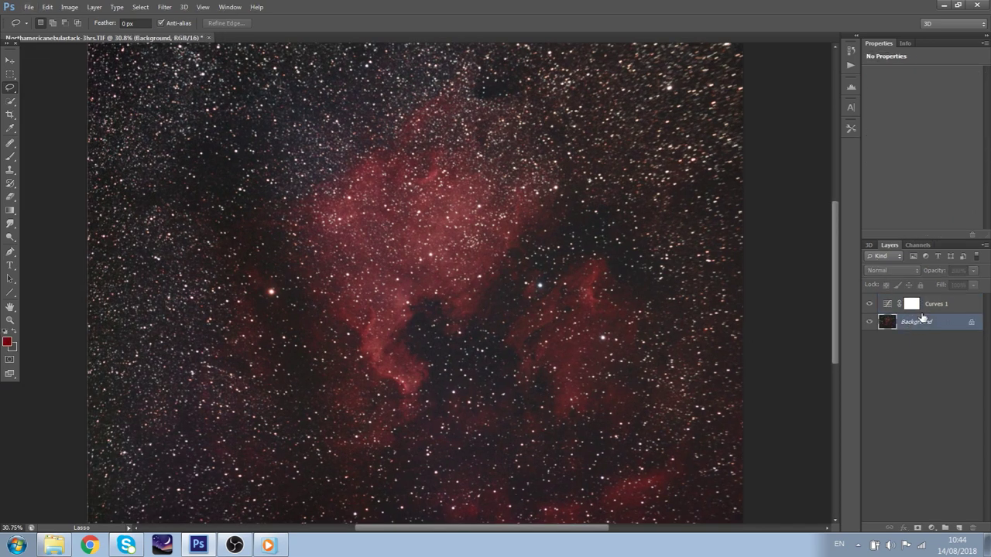
click(909, 310)
click(869, 304)
click(869, 304)
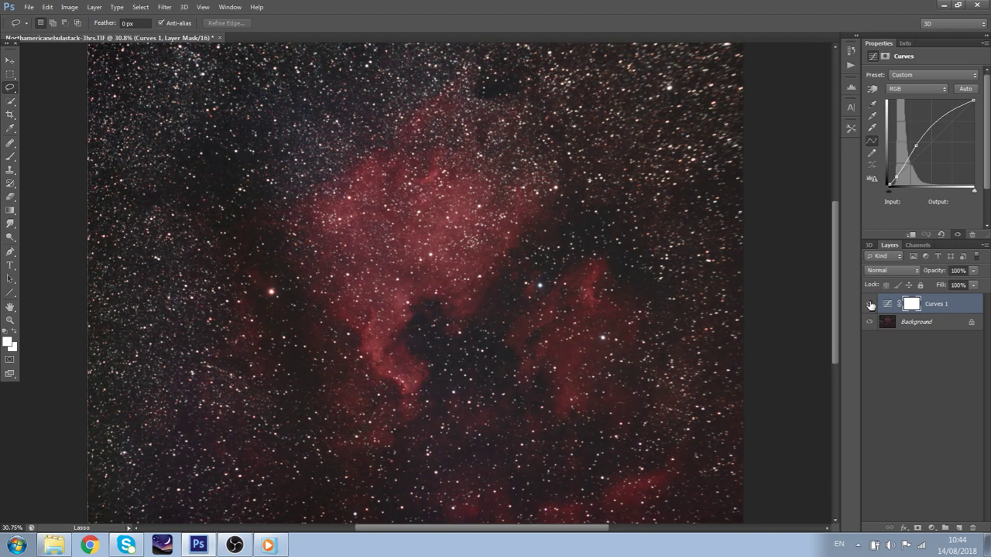
click(870, 304)
click(869, 304)
click(869, 304)
click(869, 304)
Open the Reduce Noise filter for the Background layer, zoomed in to pixel level on a dark nebula area
scroll(544, 309, up, 2)
scroll(544, 310, up, 7)
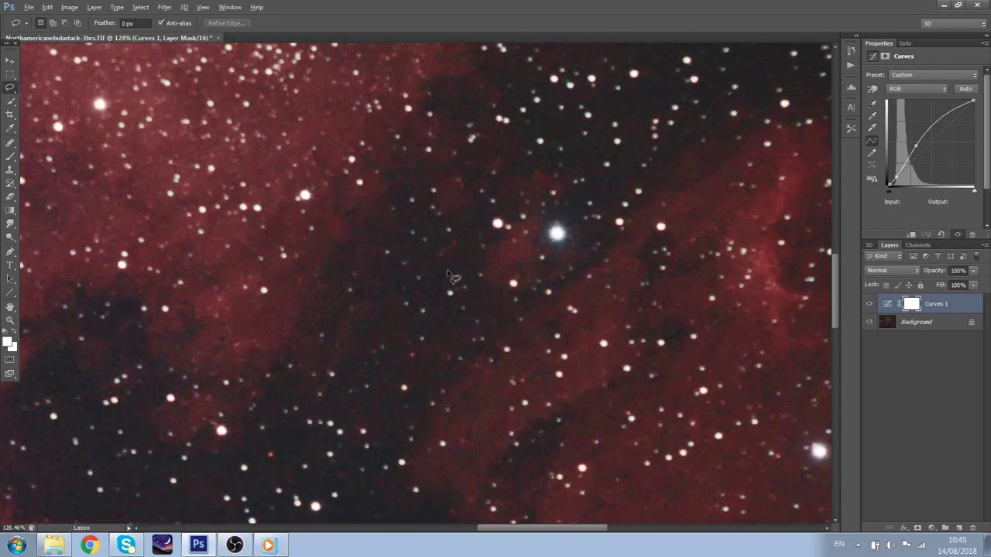
scroll(395, 340, up, 5)
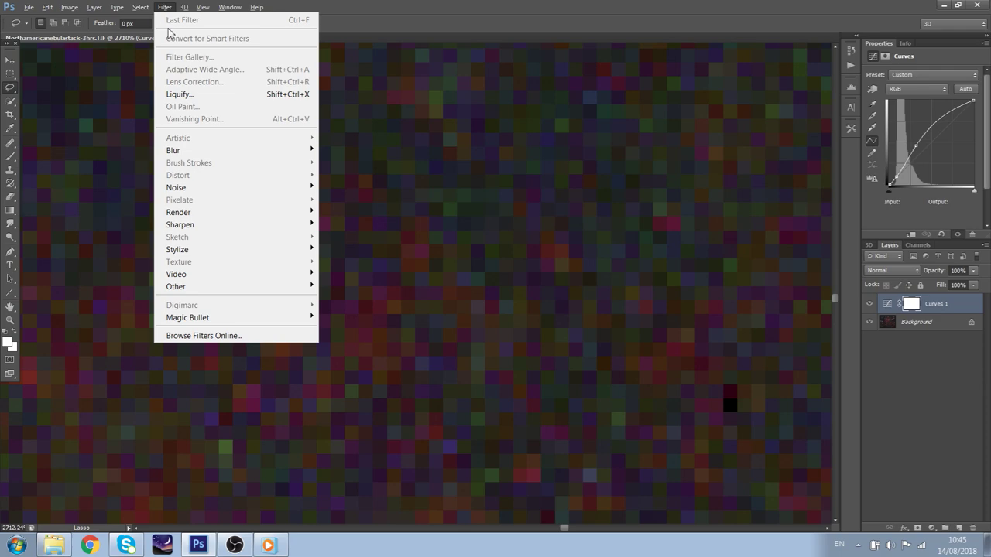
mouse_move(234, 191)
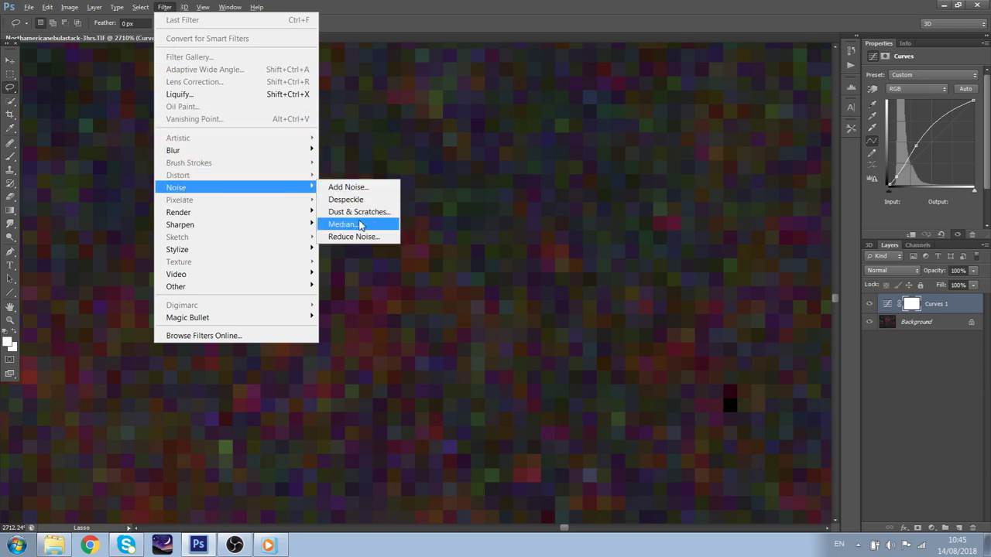
click(360, 237)
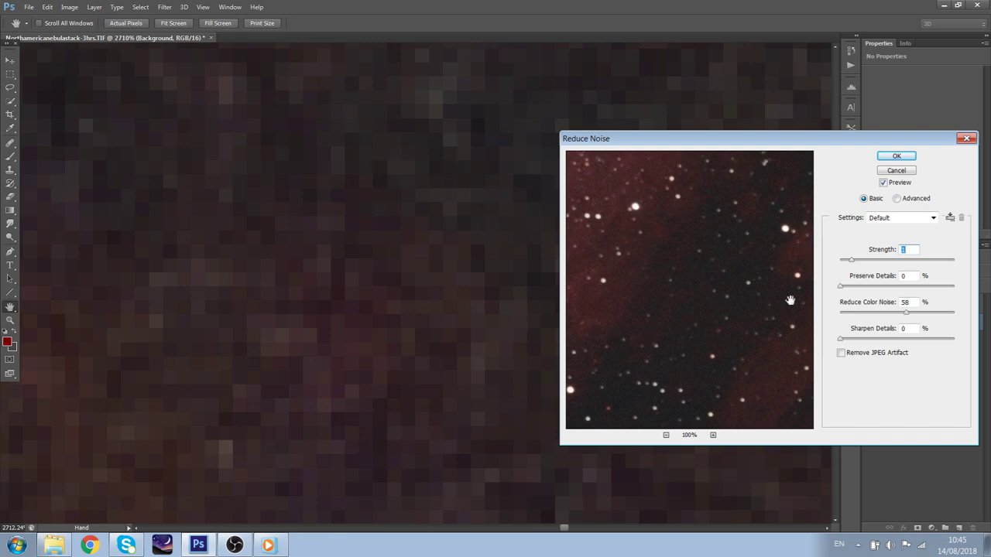
Set Strength to 0, preview the image with minimal colour noise reduction, and set Reduce Color Noise to 86%
drag(852, 260, 298, 444)
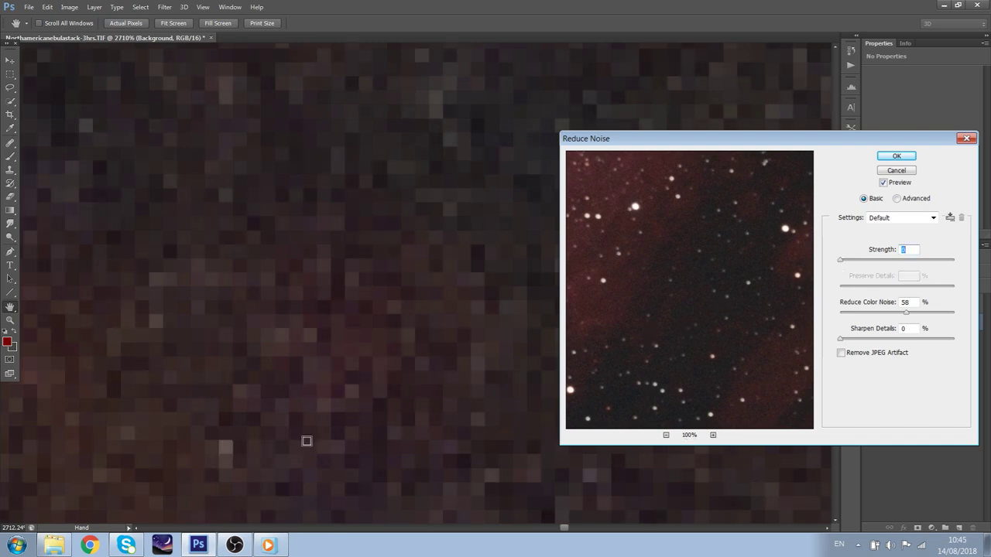
drag(906, 313, 806, 314)
key(alt)
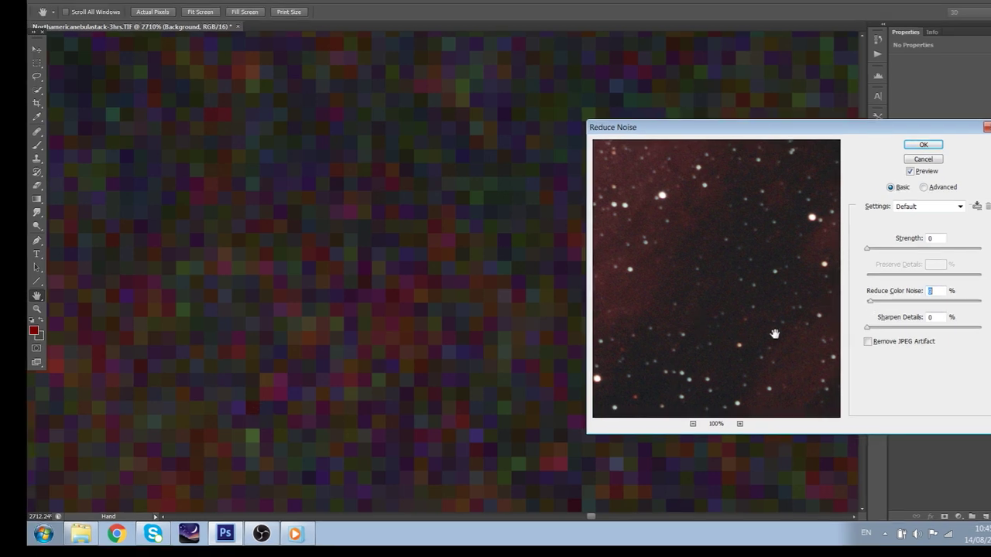
drag(841, 313, 960, 303)
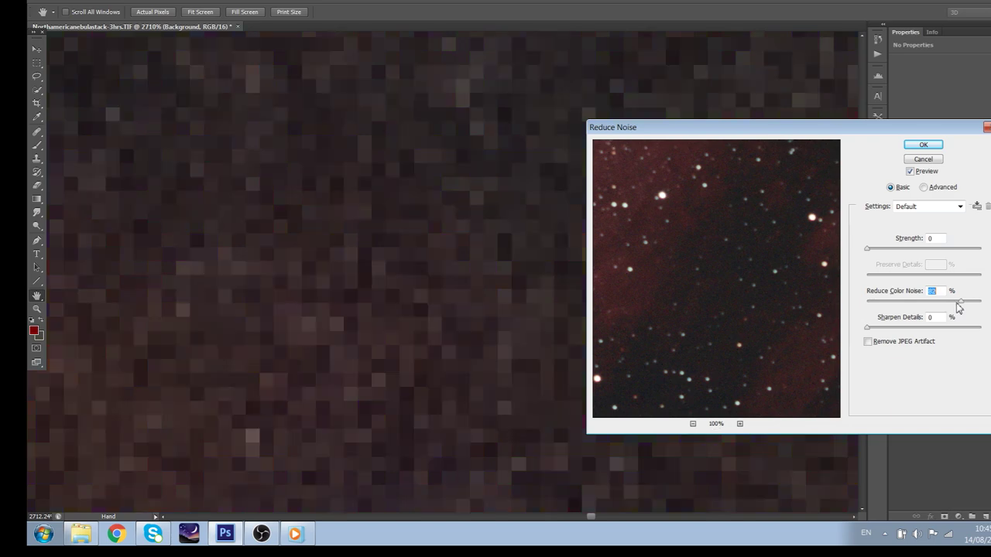
mouse_move(958, 307)
mouse_down()
mouse_move(909, 306)
mouse_move(966, 309)
mouse_up()
Try different noise reduction strengths, settle on Strength 1, check the preview and apply the filter
drag(866, 249, 876, 250)
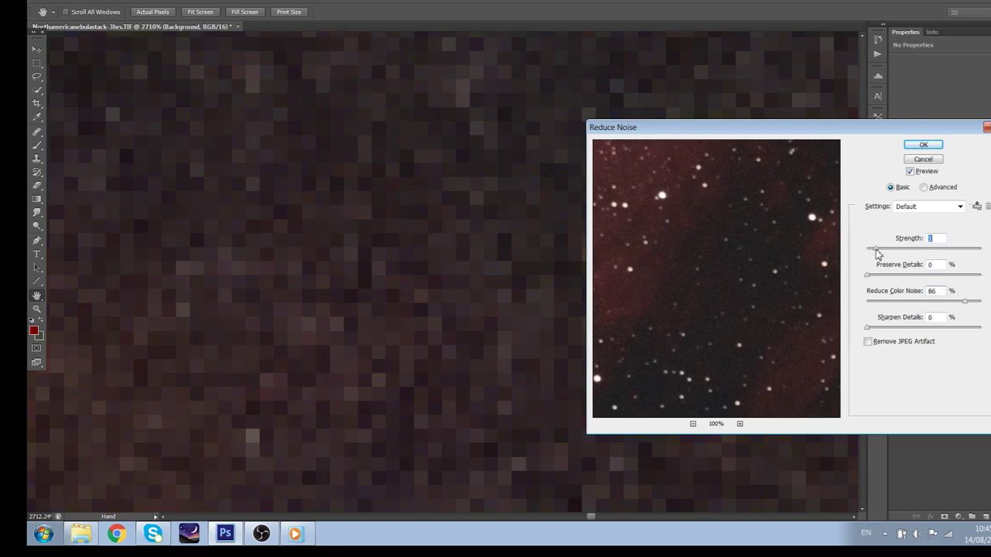
drag(875, 250, 880, 250)
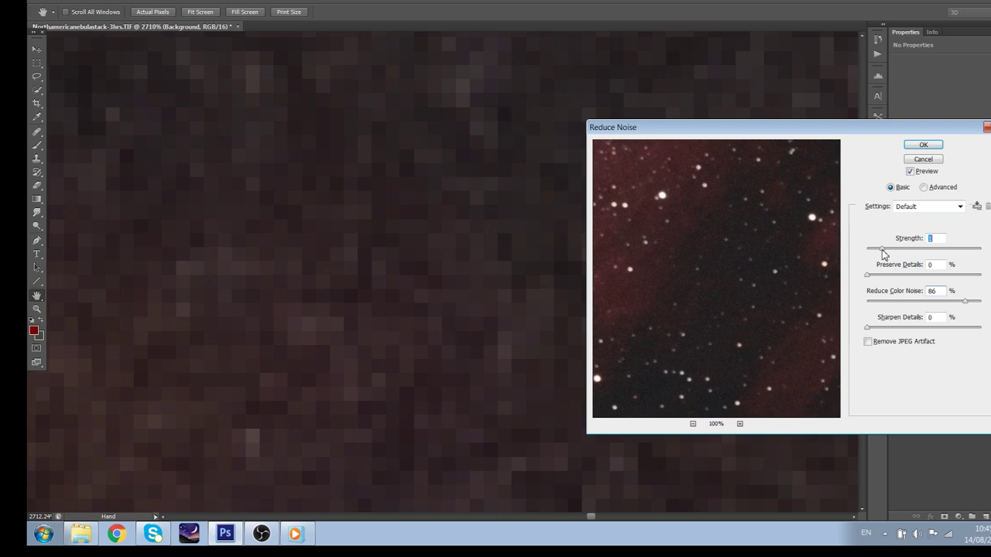
drag(881, 249, 901, 251)
drag(753, 294, 752, 267)
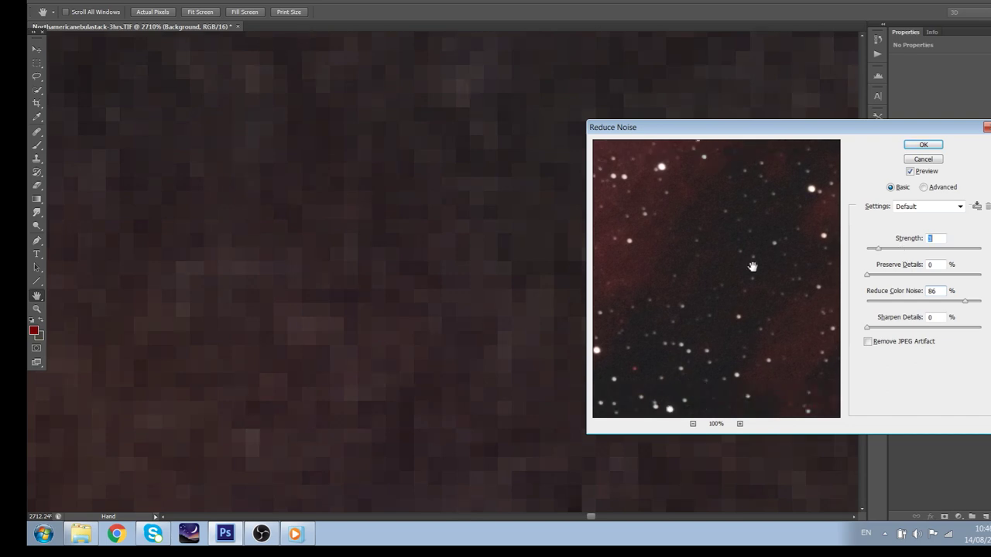
key(Return)
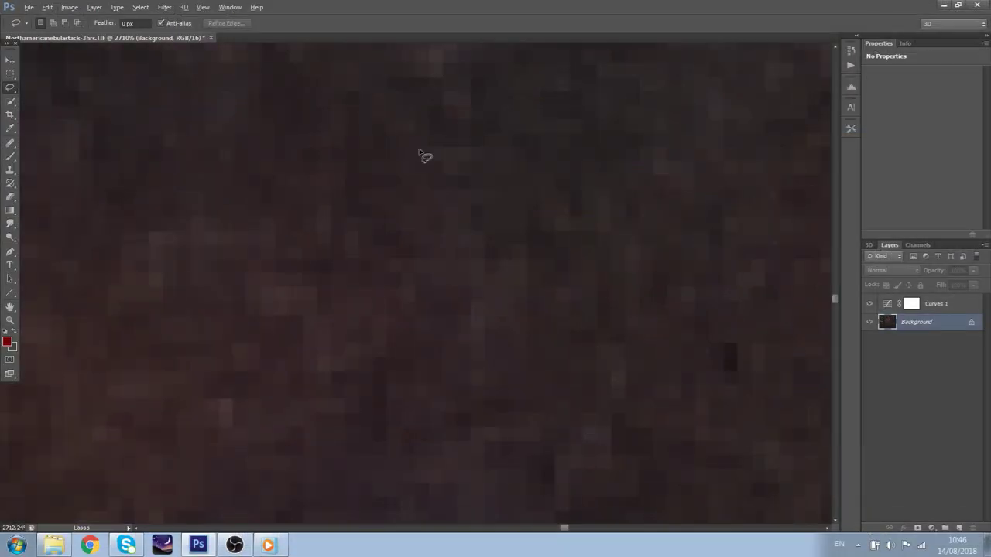
Add a second Curves layer above the Background and shape it with points including input 112, output 161 and input 59, output 79
key(ctrl+0)
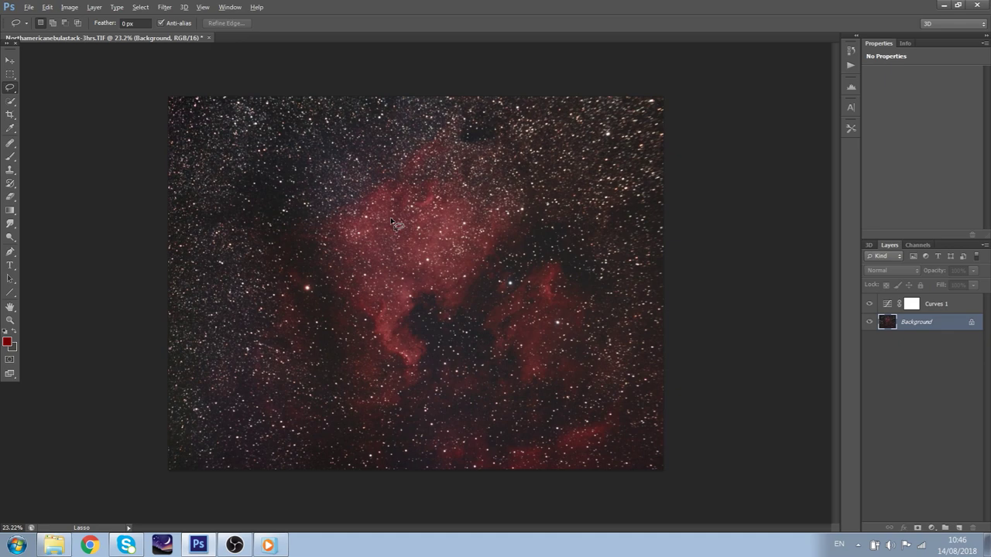
scroll(390, 222, up, 14)
scroll(362, 302, up, 2)
click(76, 6)
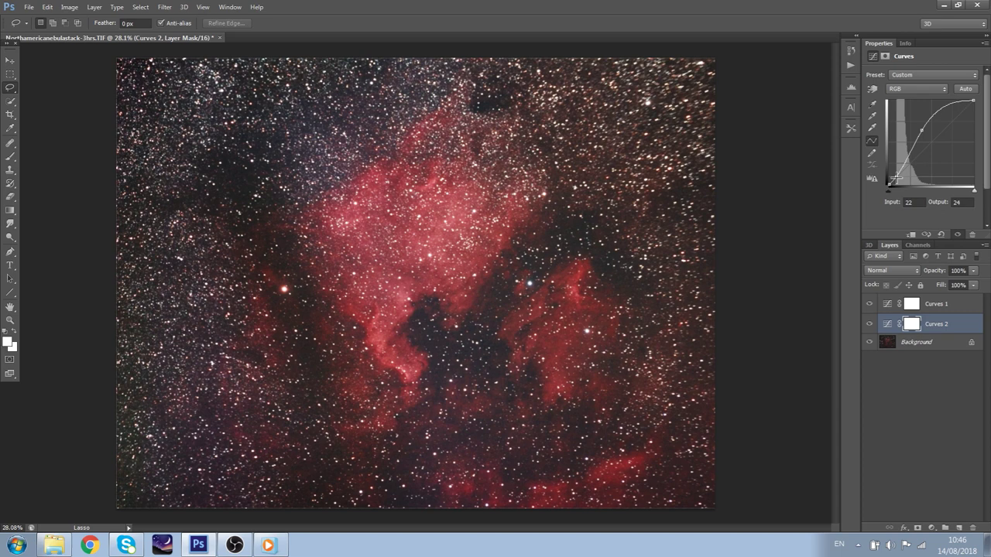
drag(896, 177, 894, 180)
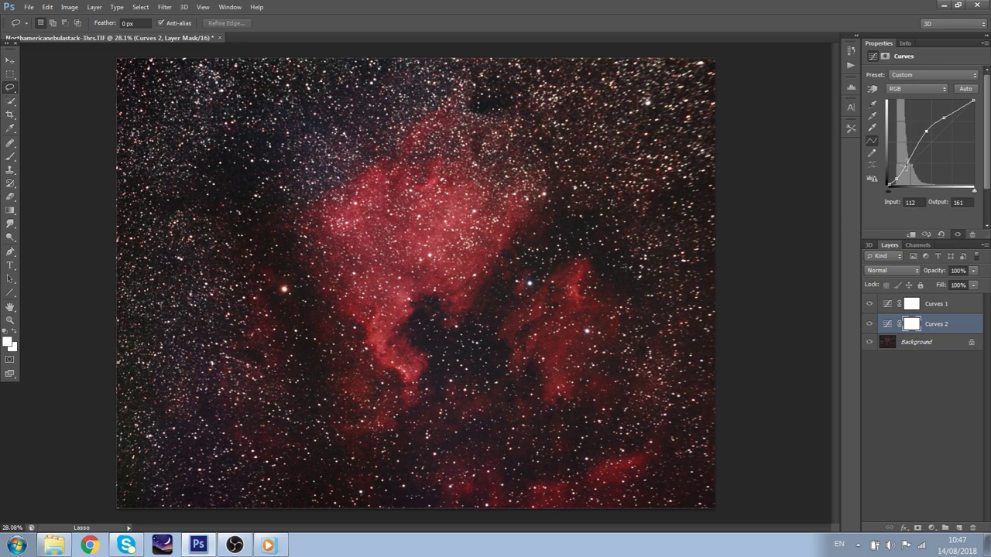
click(906, 161)
Select the stars on the Background layer with Color Range, using the Highlights option
scroll(588, 323, up, 5)
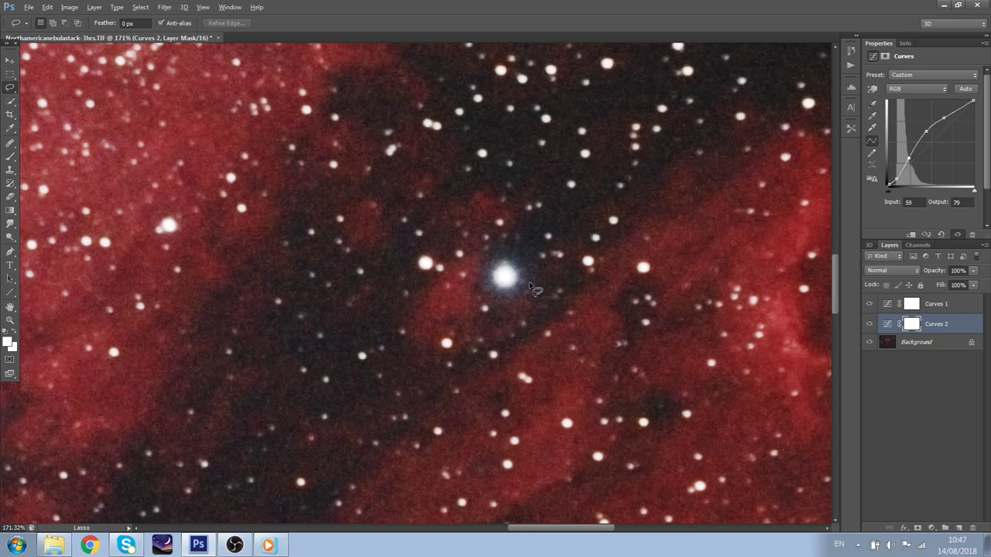
scroll(536, 290, down, 5)
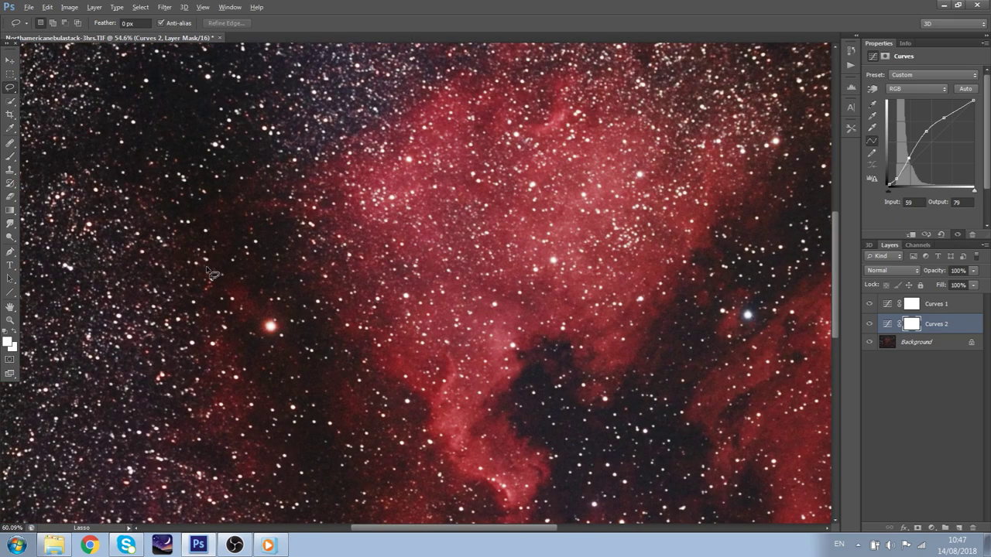
scroll(325, 374, up, 5)
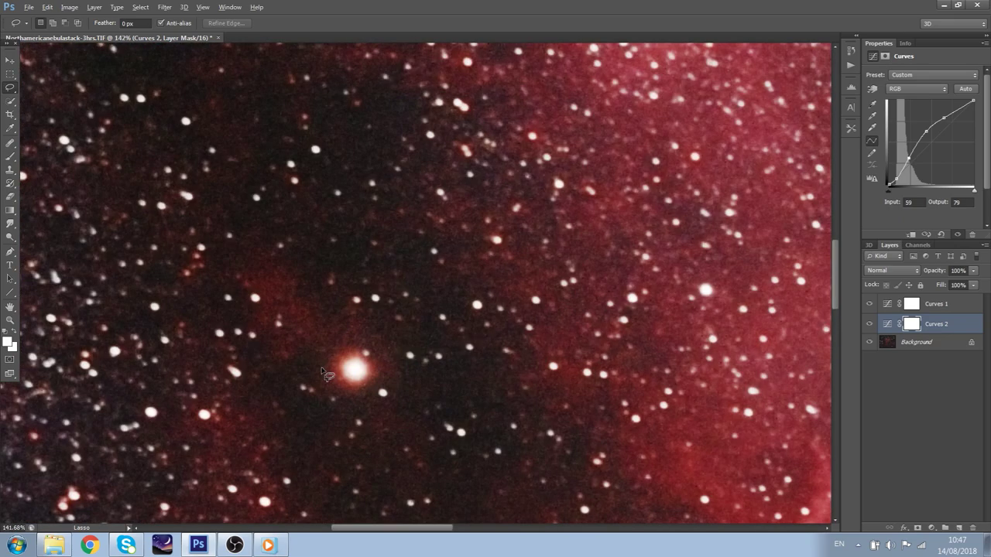
scroll(325, 374, down, 5)
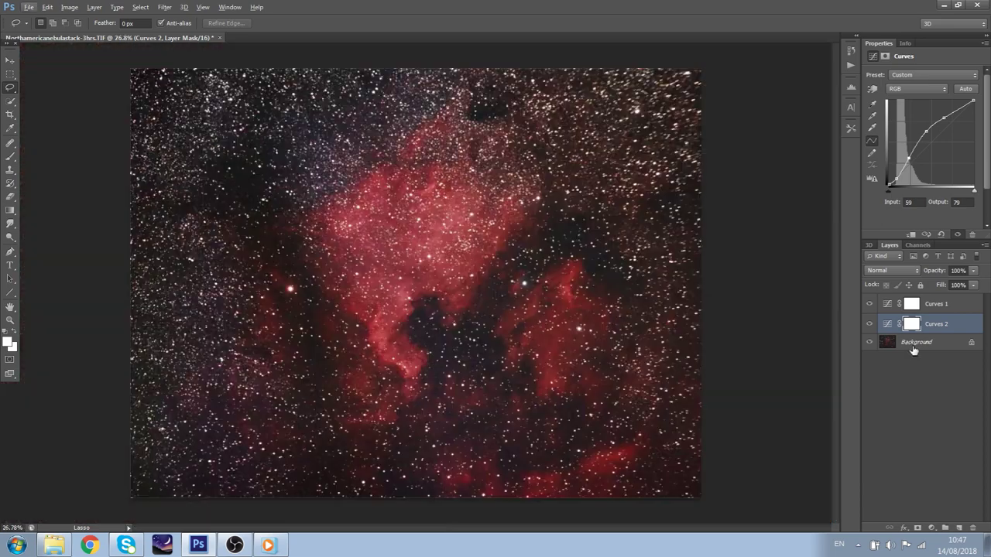
click(912, 345)
scroll(404, 242, up, 1)
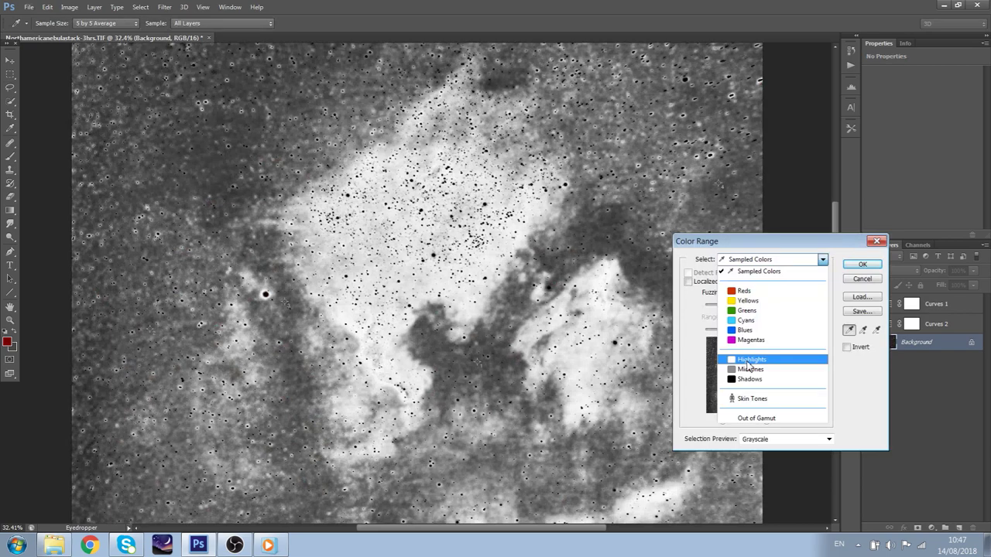
click(751, 355)
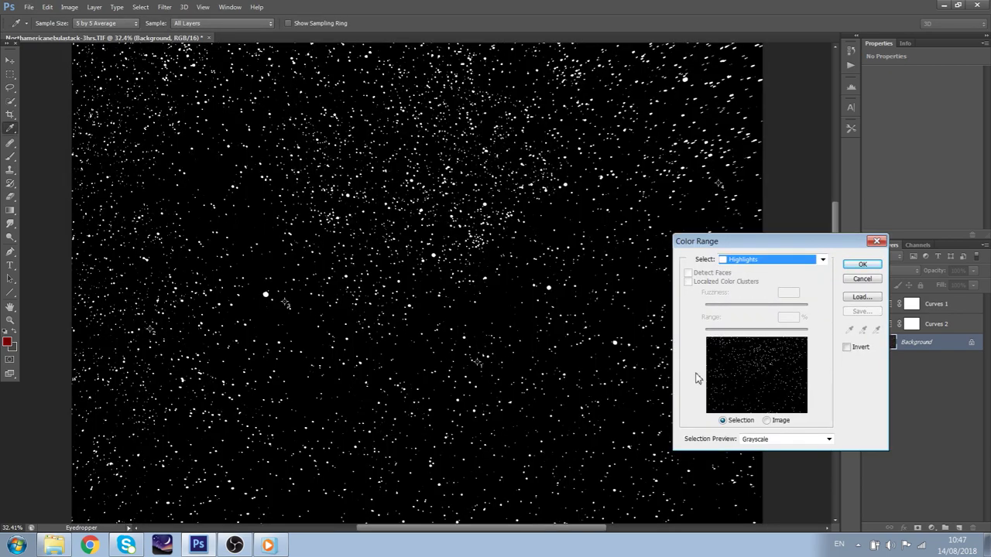
click(865, 265)
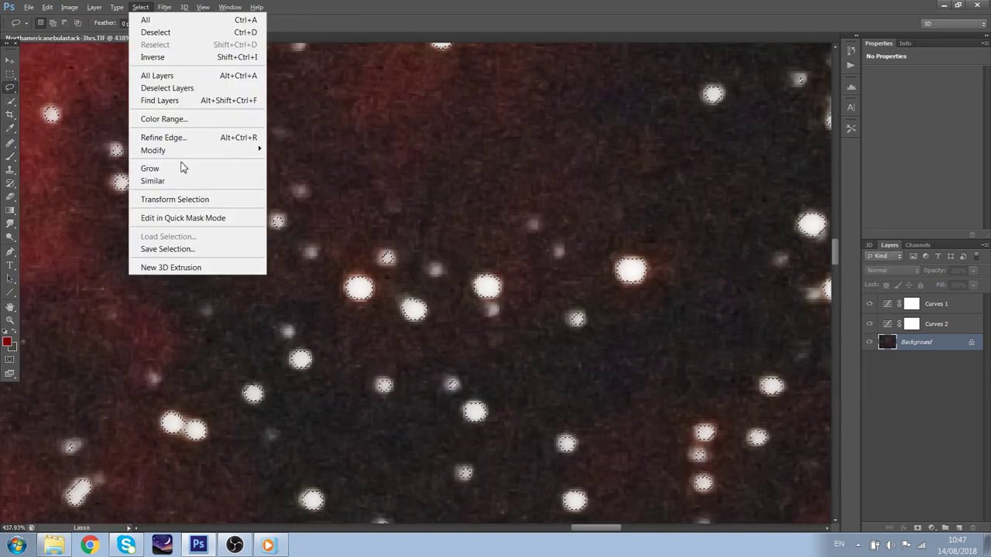
Expand the star selection by 2 pixels
mouse_move(154, 150)
click(294, 174)
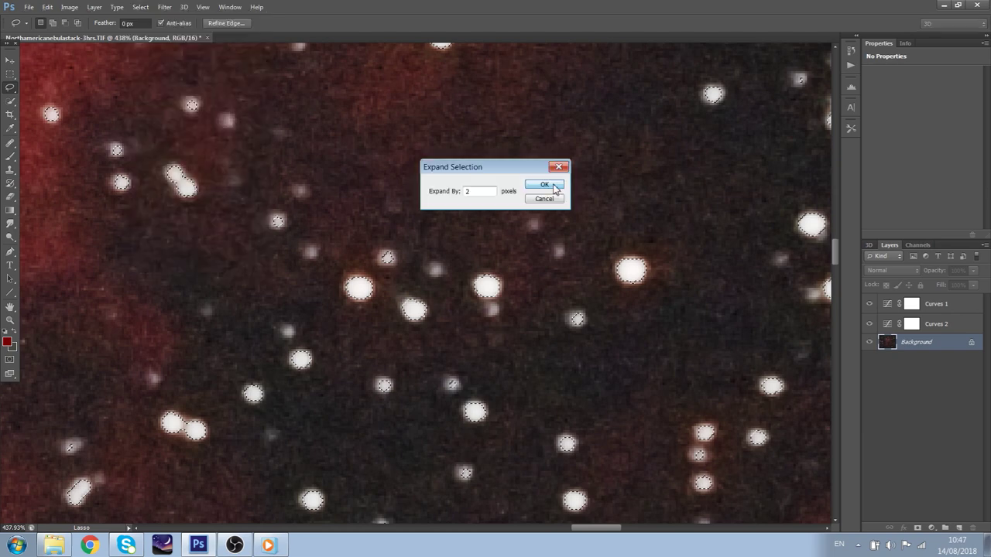
click(555, 189)
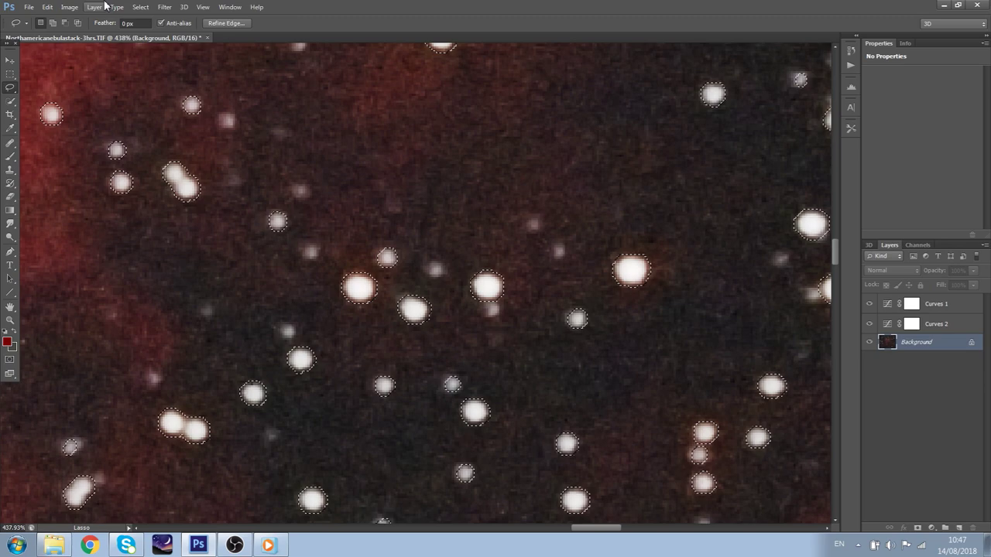
Try the Minimum filter on the selected stars with radii including 2, 1 and 165 pixels, checking the large red star
scroll(505, 220, down, 8)
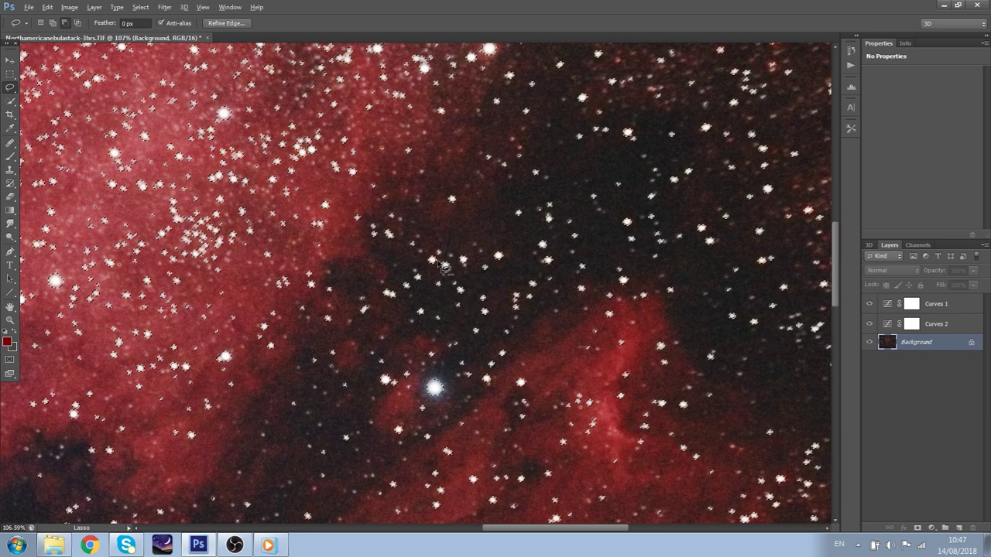
scroll(240, 302, up, 5)
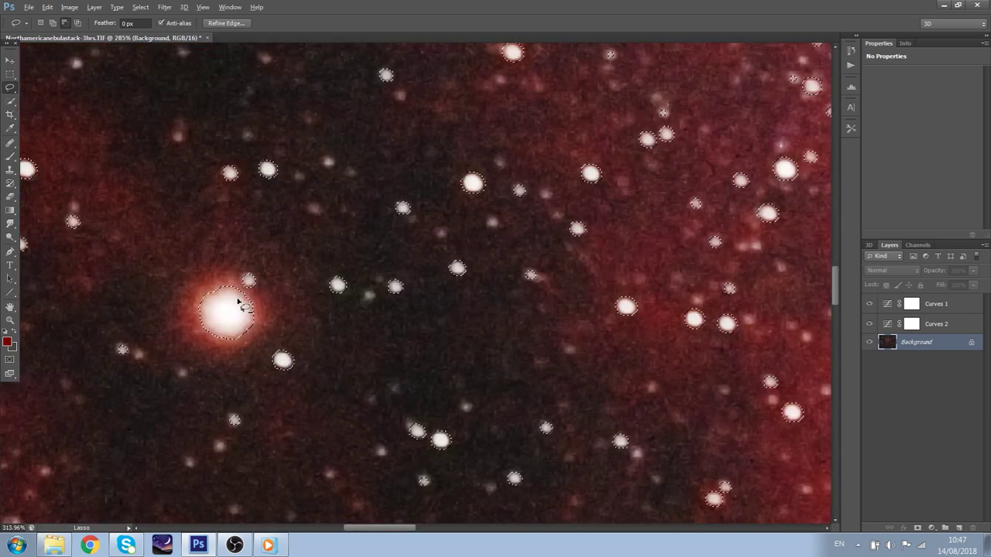
scroll(240, 304, up, 5)
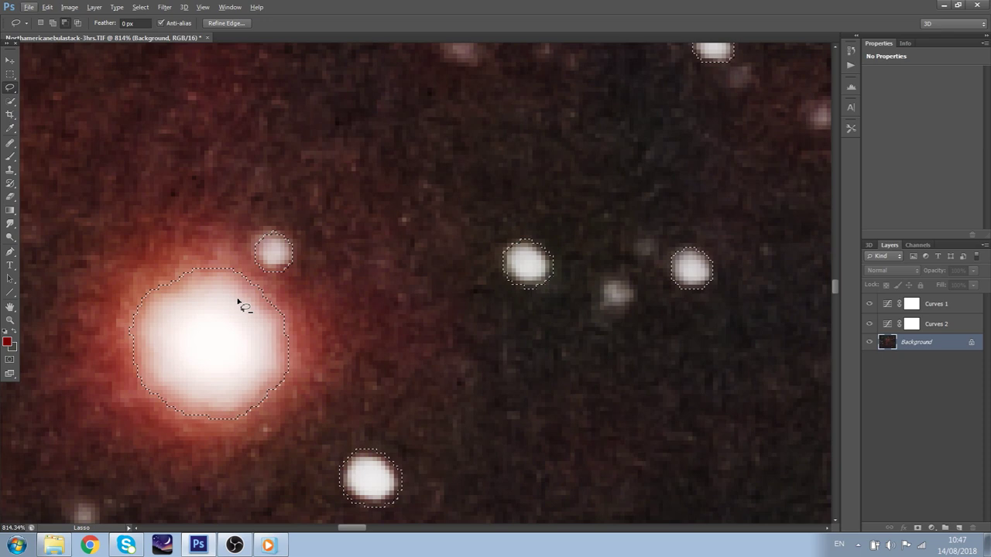
key(ctrl+alt+f)
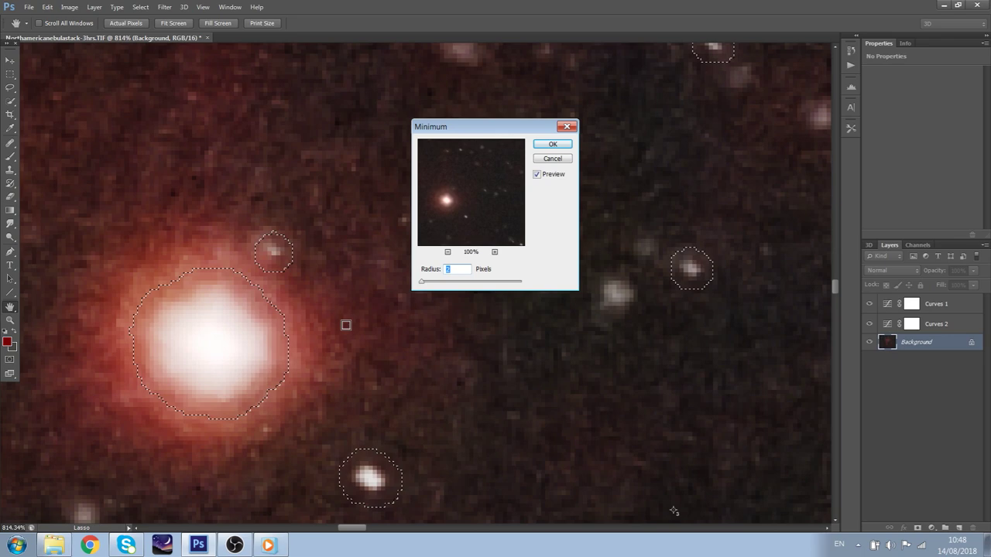
drag(422, 281, 408, 281)
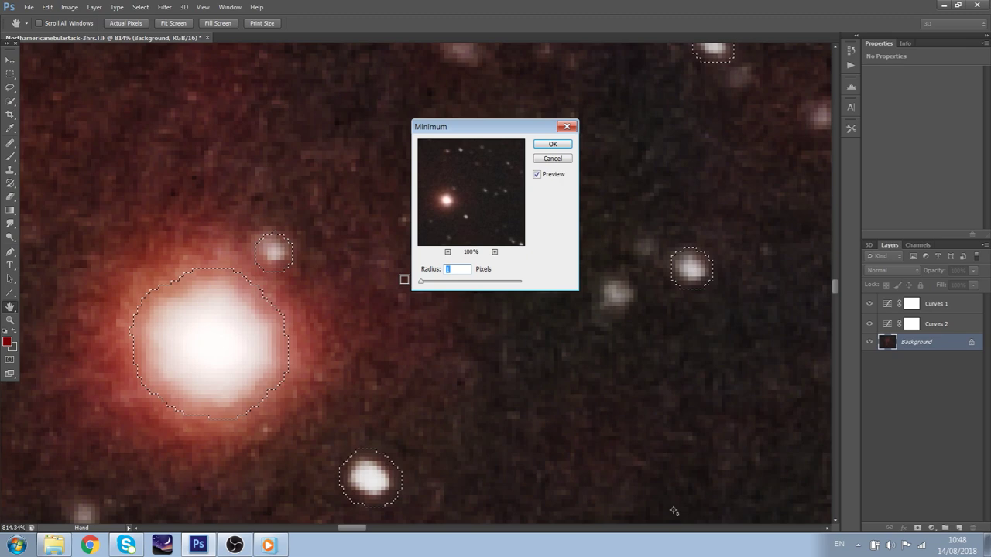
drag(421, 281, 493, 284)
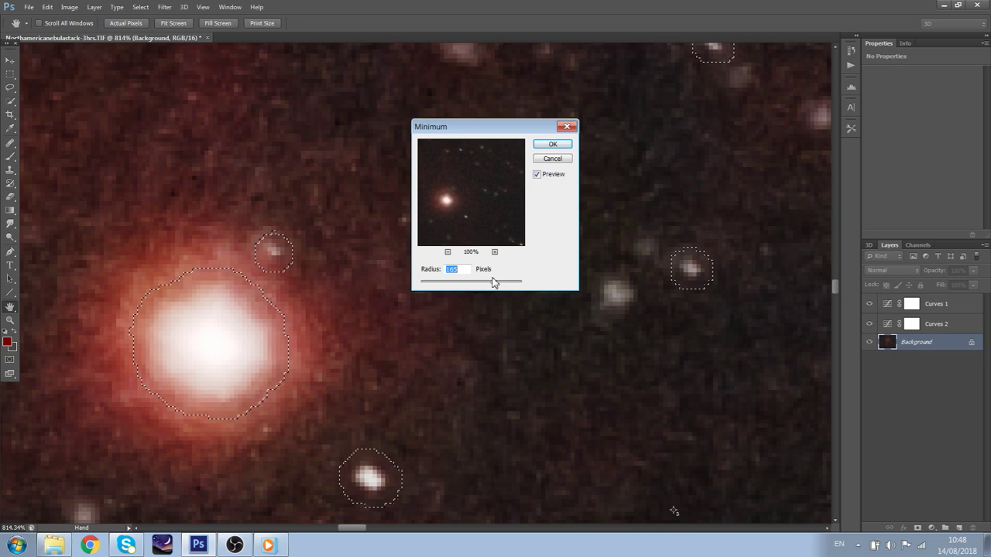
drag(493, 283, 421, 284)
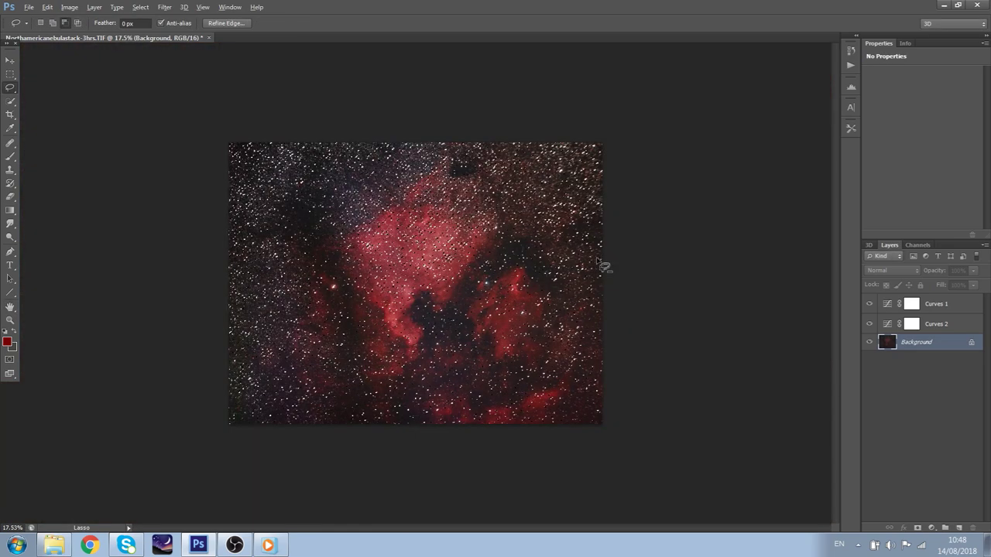
Compare the nebula with and without star reduction, and reapply the Minimum filter with a radius of 1 pixel
scroll(496, 270, up, 5)
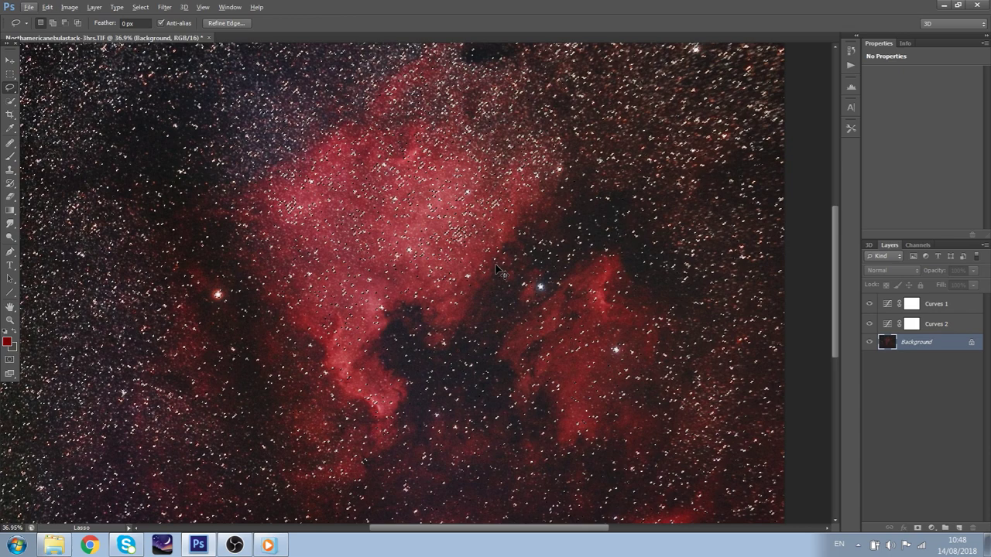
scroll(428, 232, up, 3)
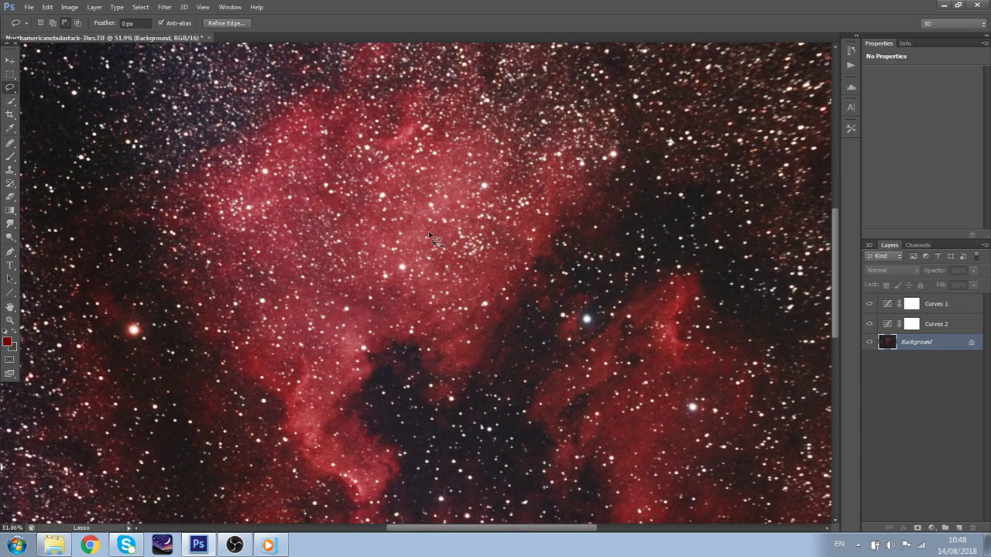
scroll(429, 233, down, 5)
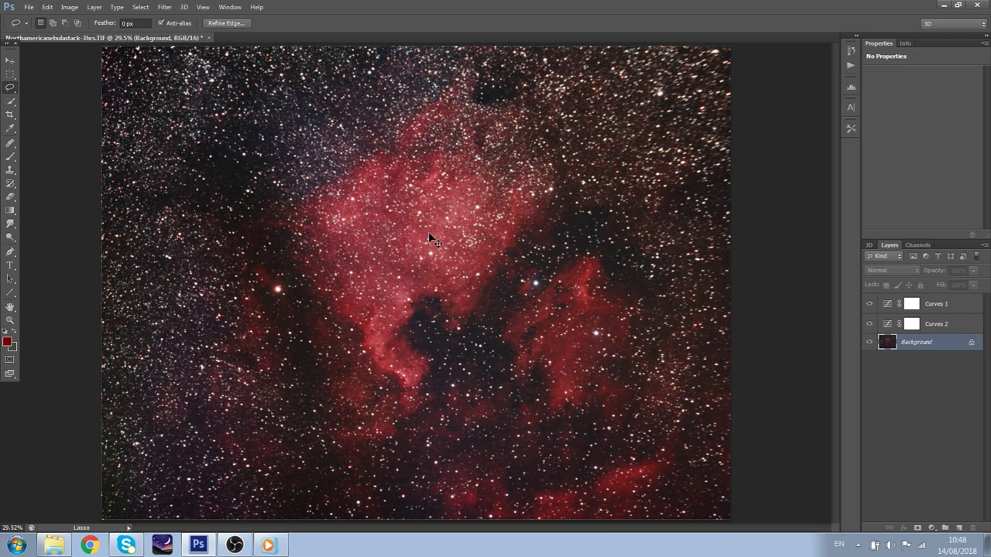
scroll(428, 231, up, 2)
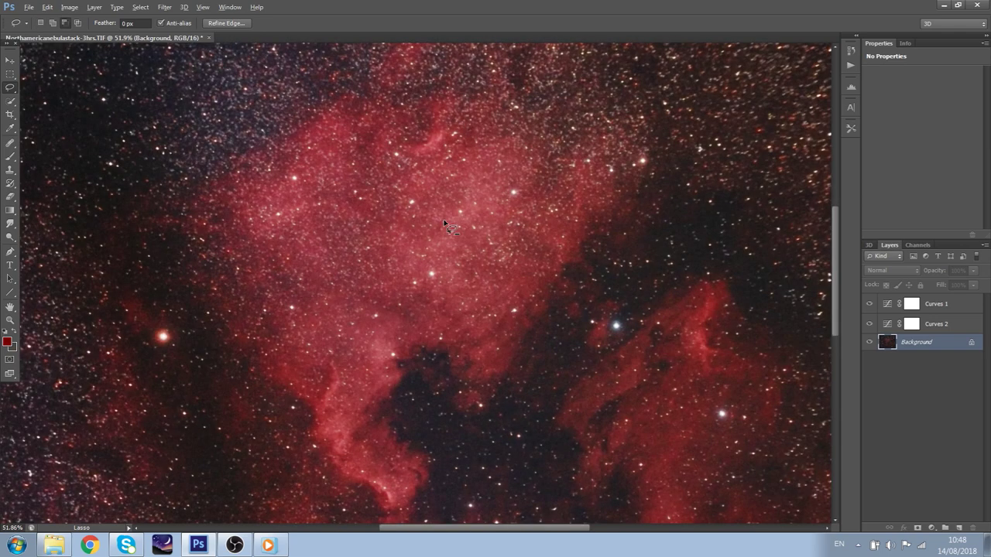
scroll(445, 224, up, 5)
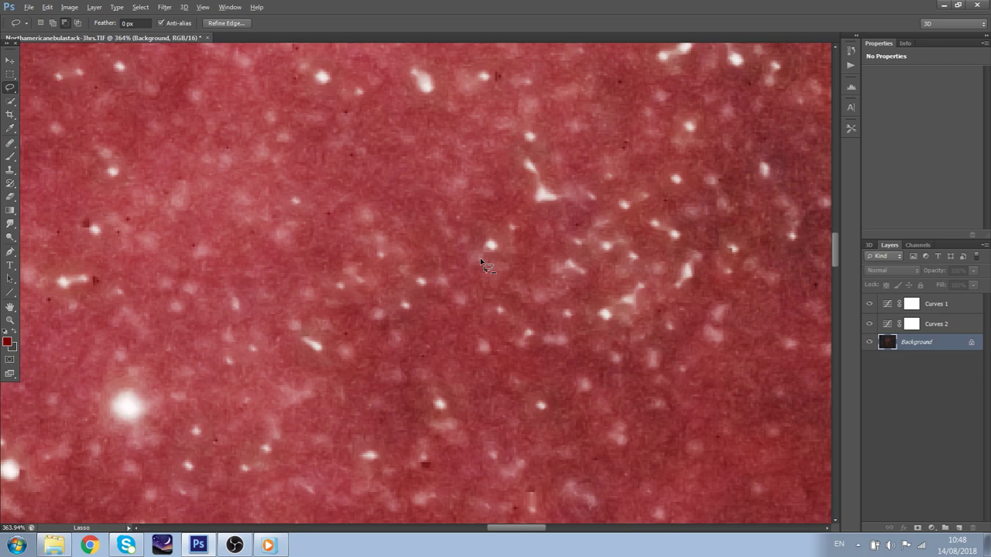
key(ctrl+alt+f)
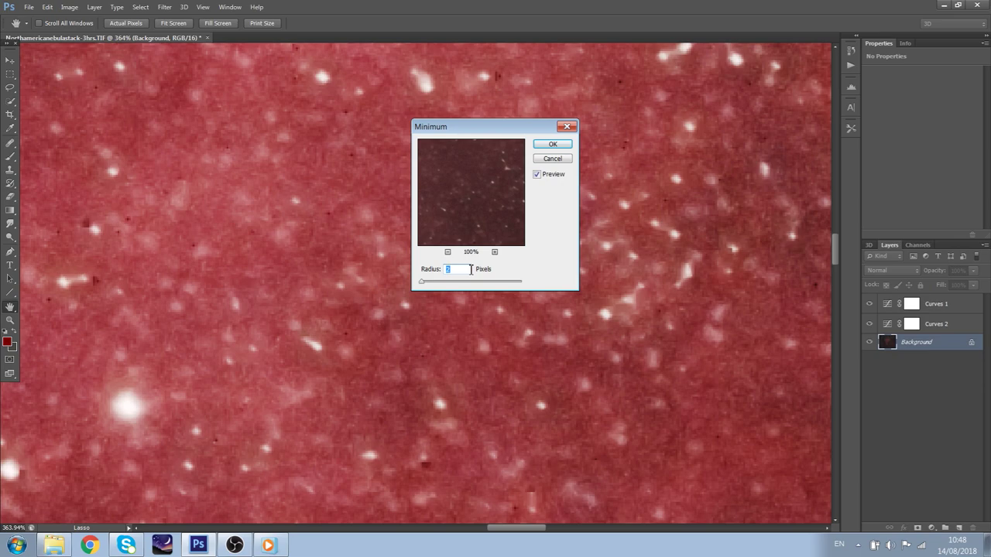
click(552, 145)
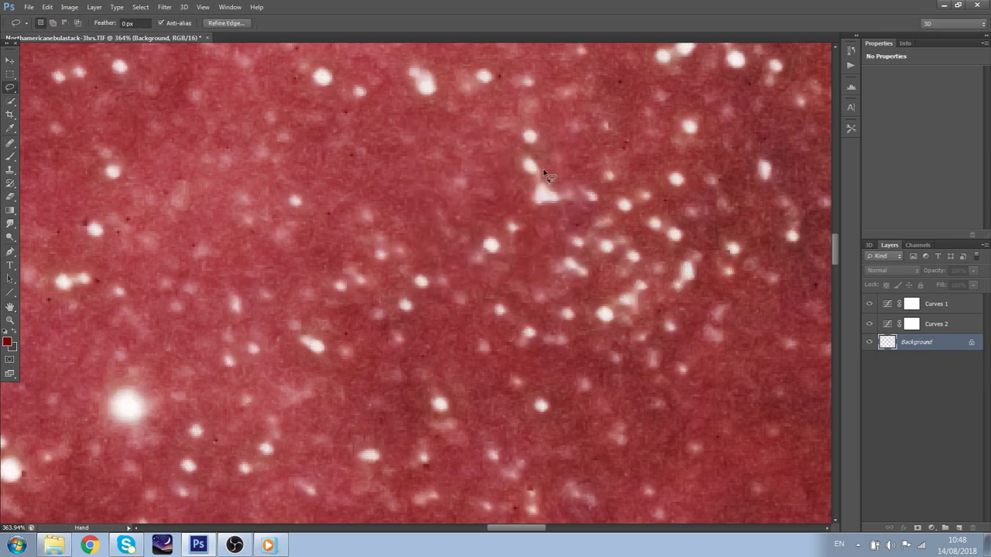
Inspect the reduced stars in the nebula's bright core up close and across the whole image
key(ctrl+0)
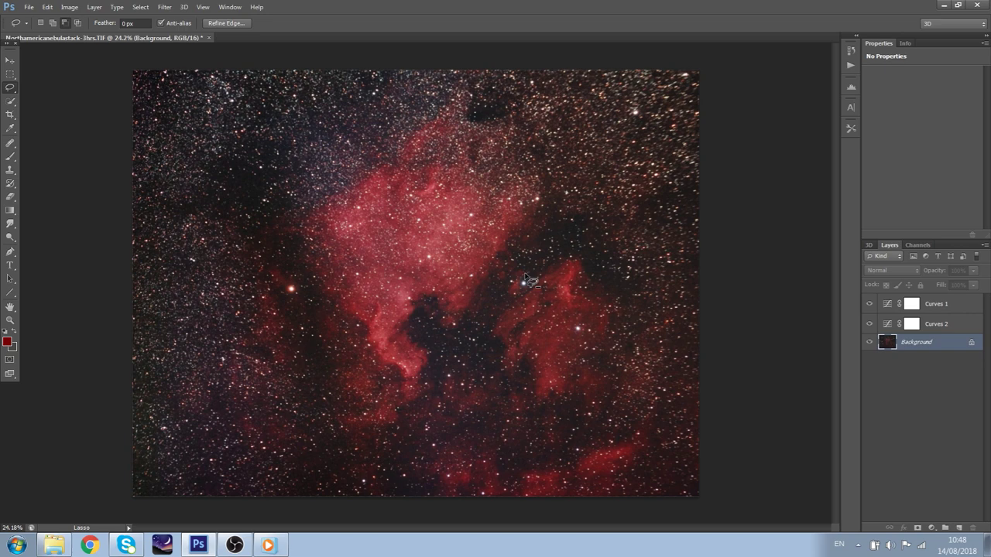
scroll(481, 246, up, 13)
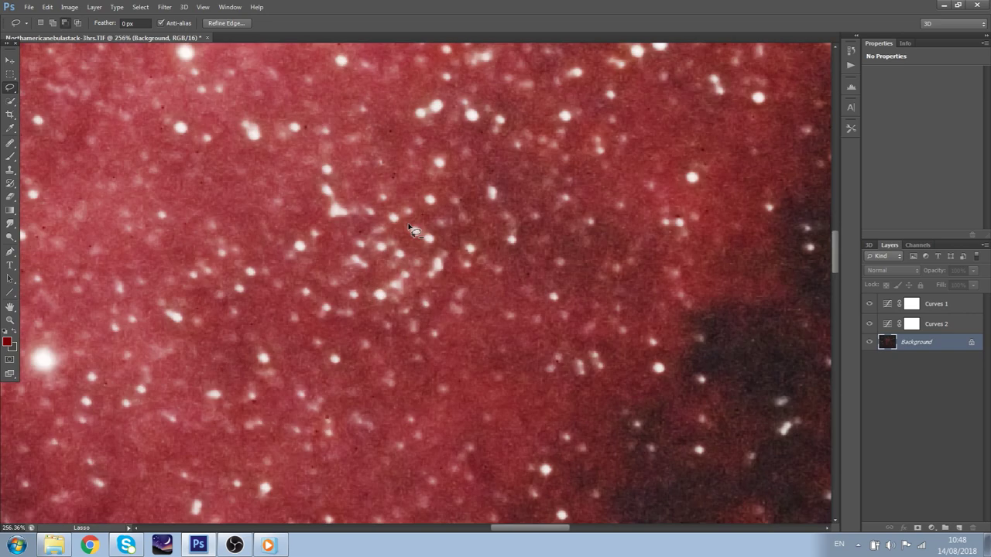
scroll(414, 231, up, 3)
scroll(431, 242, down, 6)
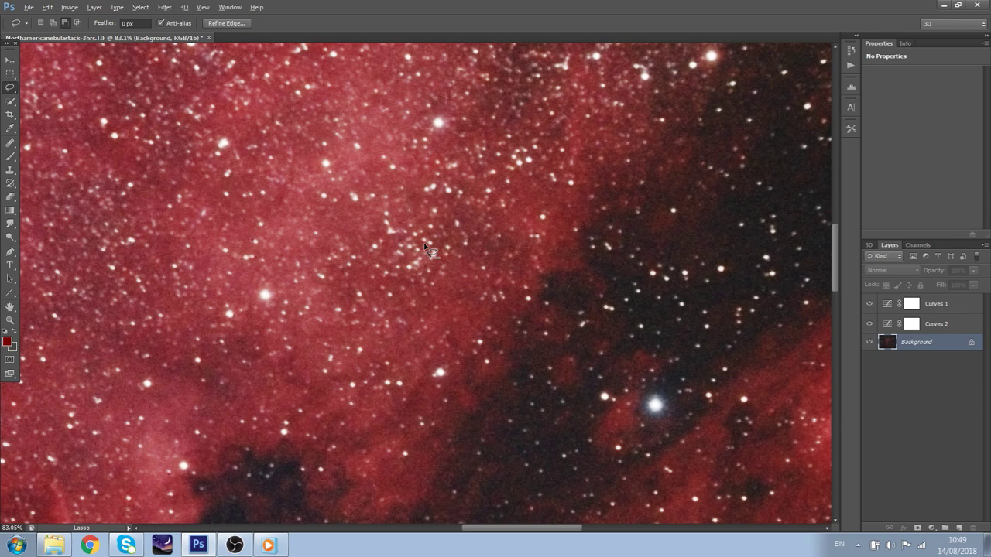
scroll(425, 249, down, 3)
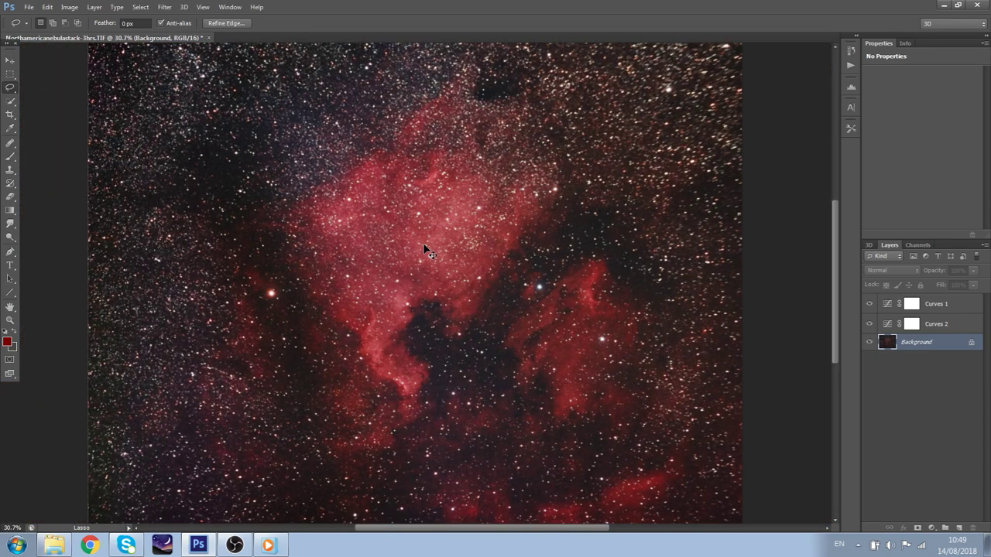
click(164, 7)
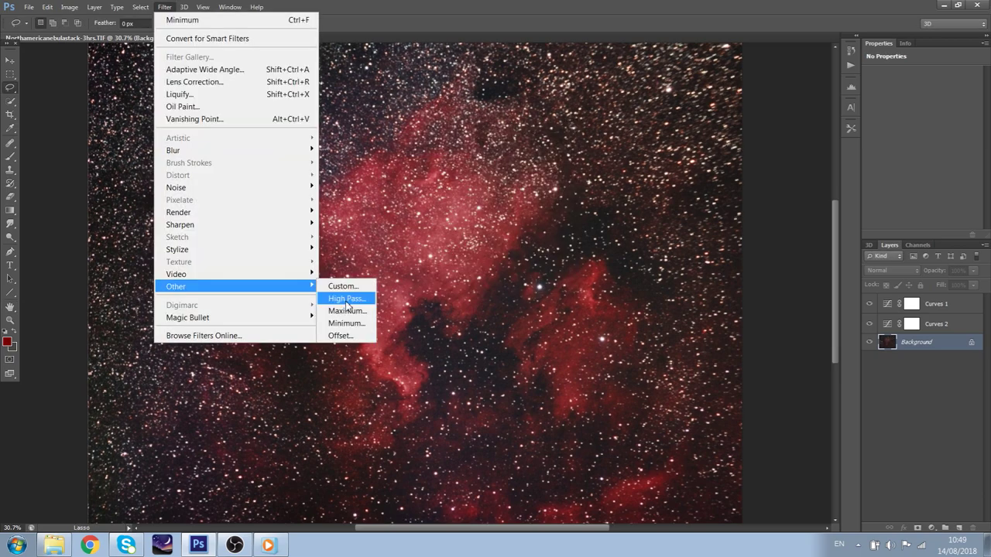
click(346, 323)
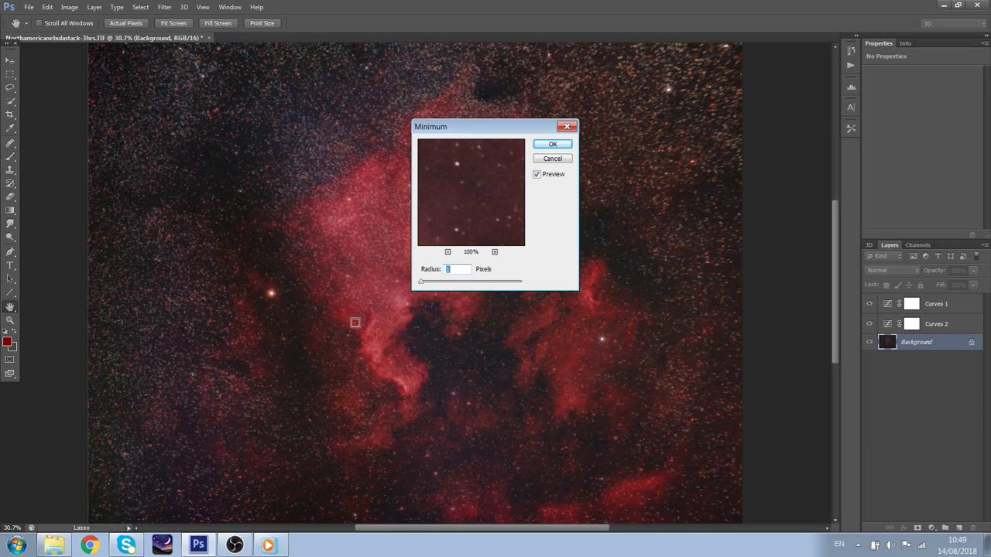
key(Escape)
click(140, 7)
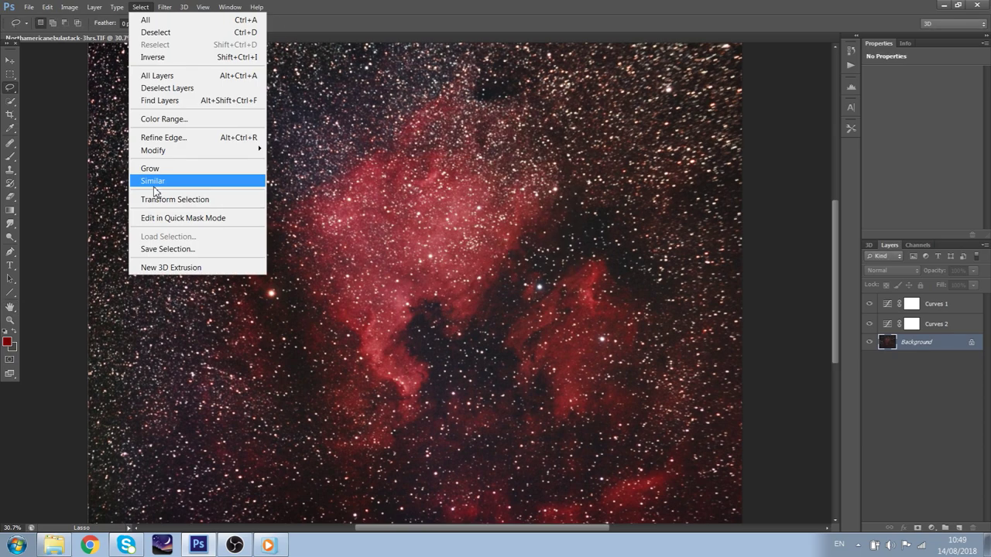
click(178, 118)
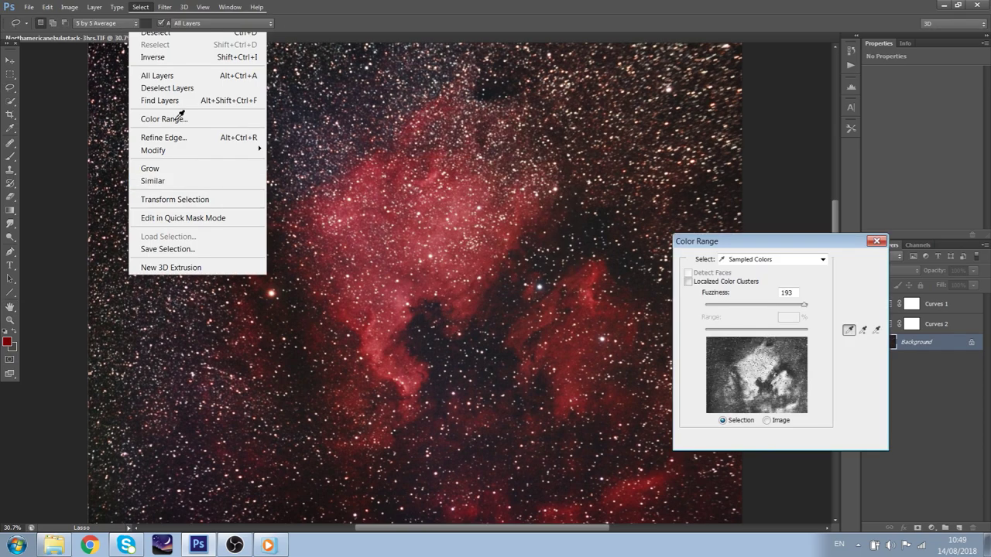
click(774, 259)
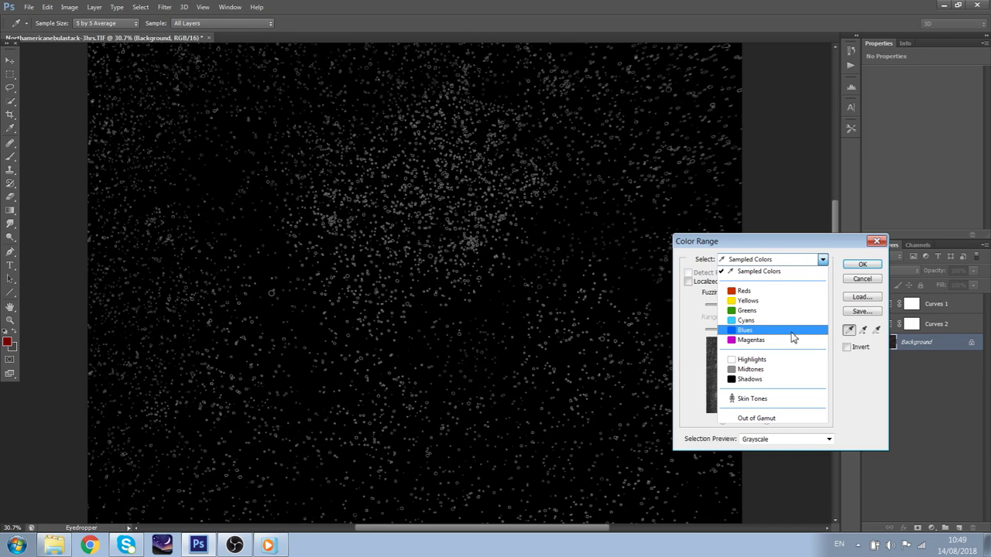
key(Escape)
key(Escape)
Undo the last Minimum filter pass on the selected stars
click(164, 7)
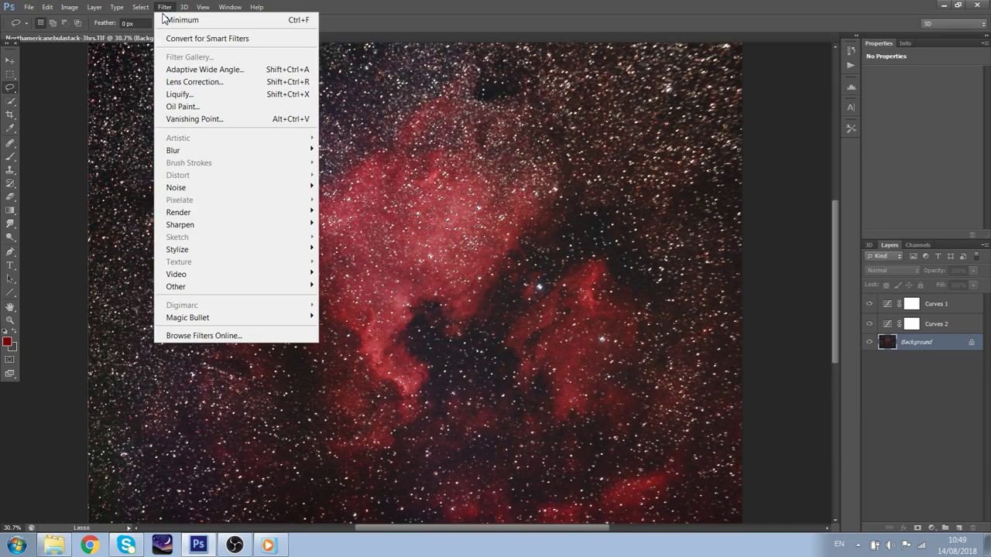
click(797, 404)
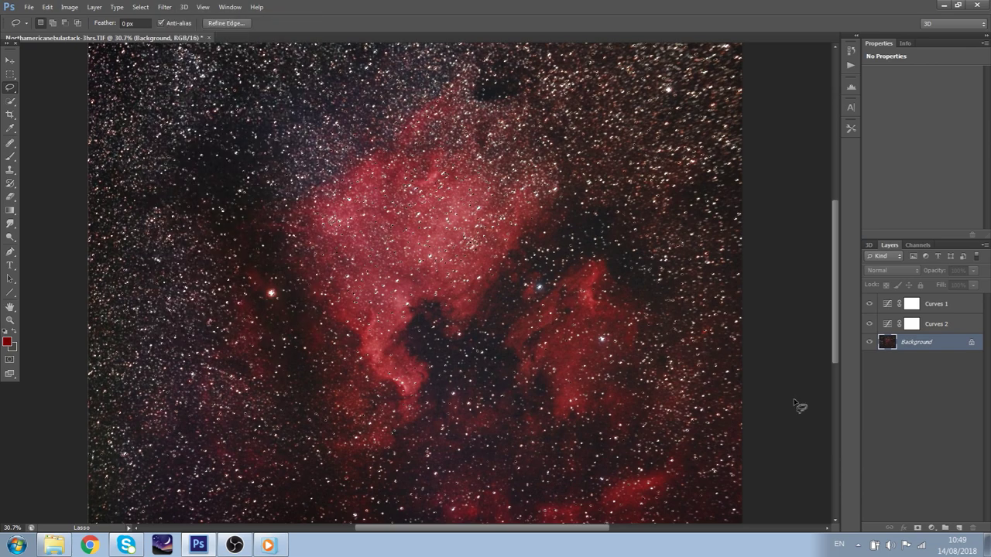
key(ctrl+z)
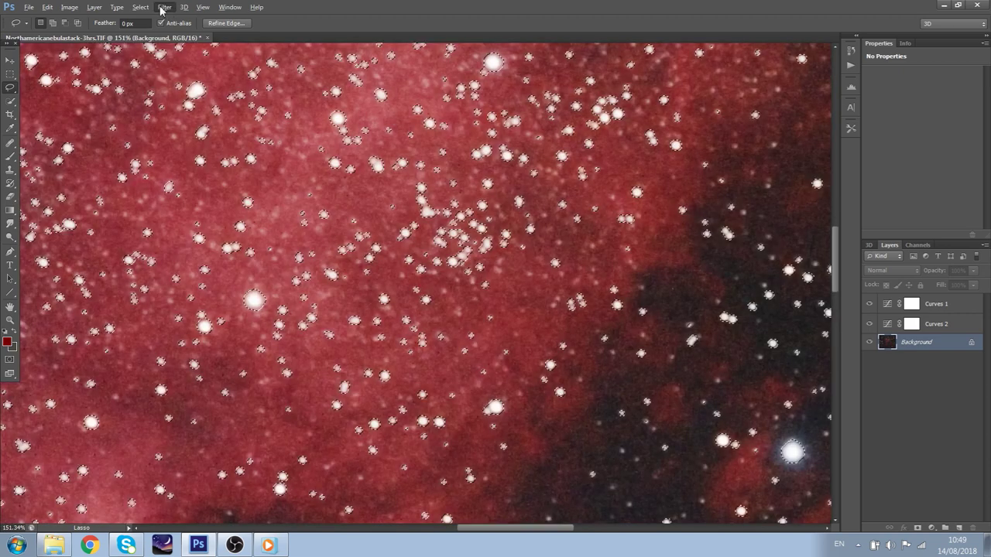
Apply the Minimum filter to the selected stars with a radius of 2 pixels and clear the selection
click(163, 7)
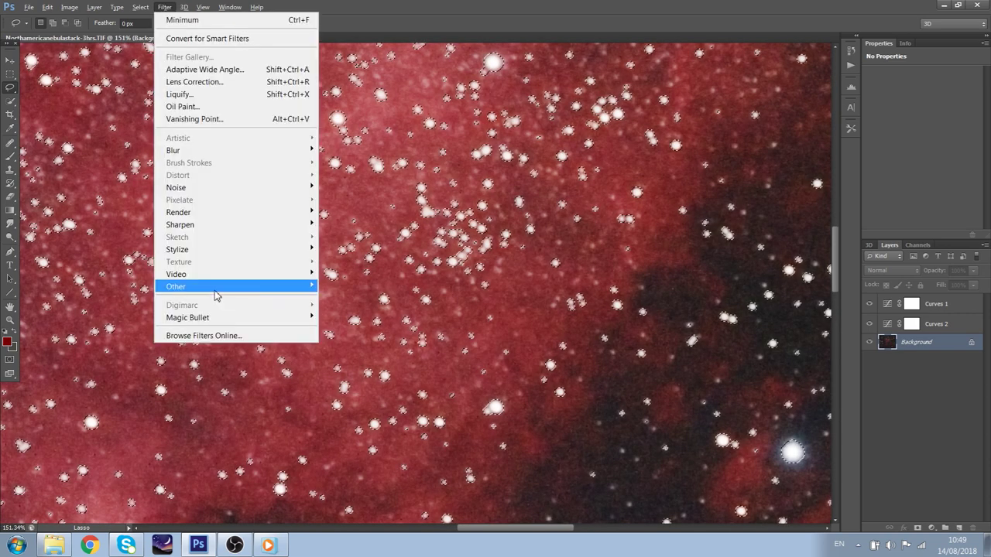
mouse_move(215, 288)
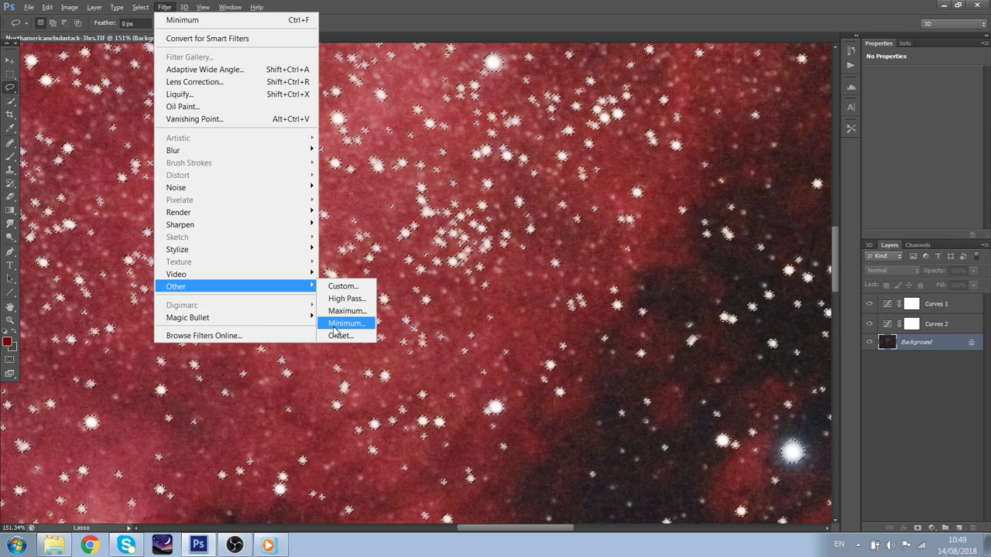
click(334, 327)
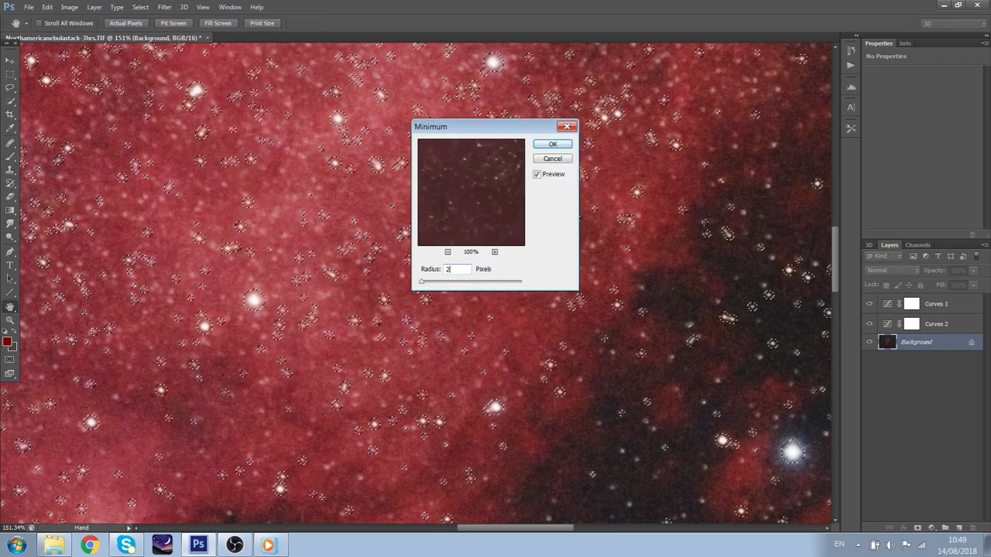
key(Return)
key(ctrl+d)
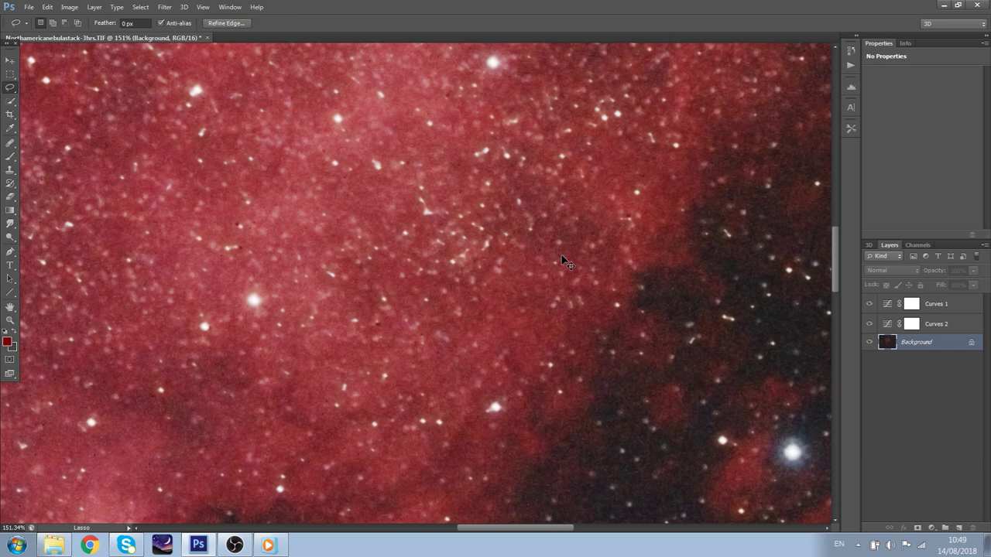
Examine the reduced stars at pixel level in the nebula's core and across the whole image
scroll(391, 328, down, 1)
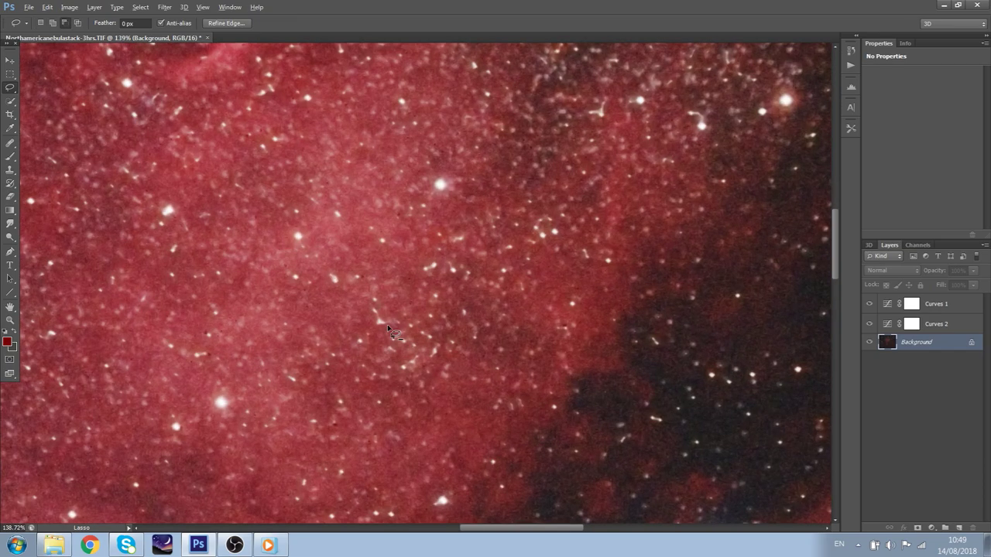
scroll(387, 324, up, 20)
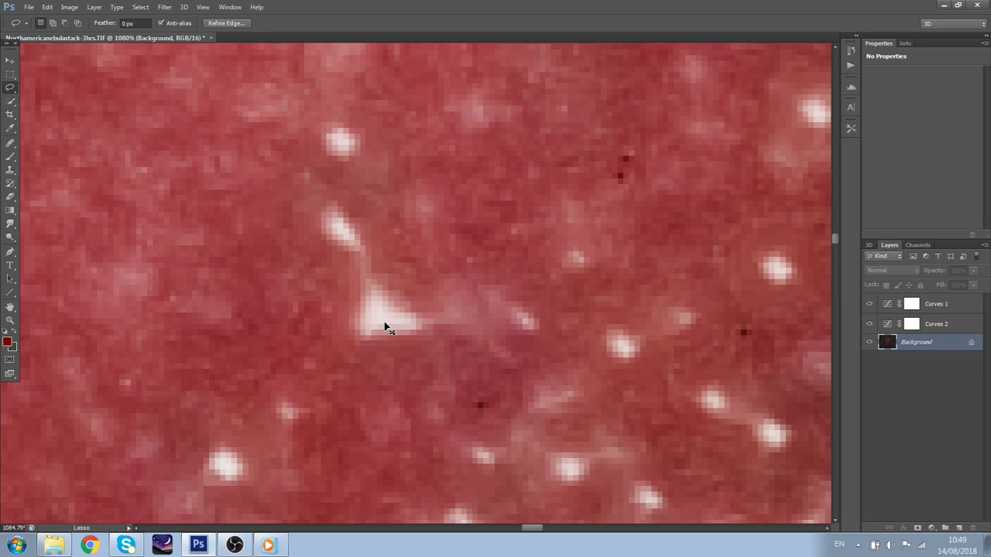
scroll(384, 325, down, 20)
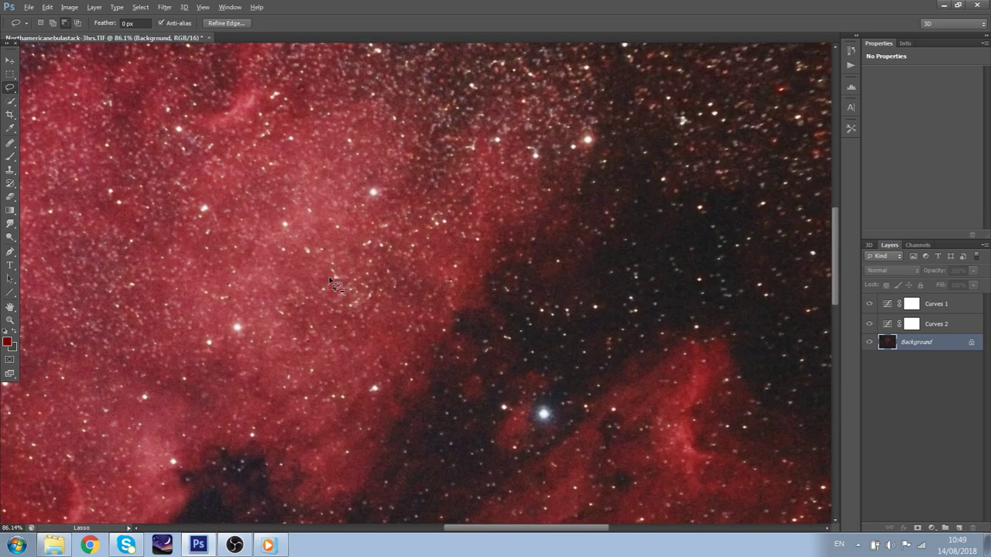
scroll(329, 281, down, 10)
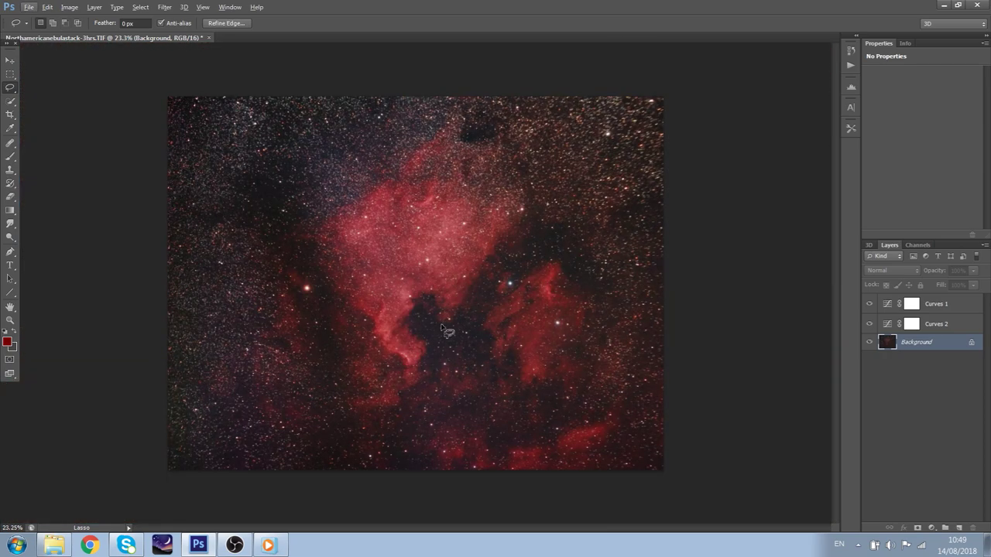
scroll(441, 327, up, 4)
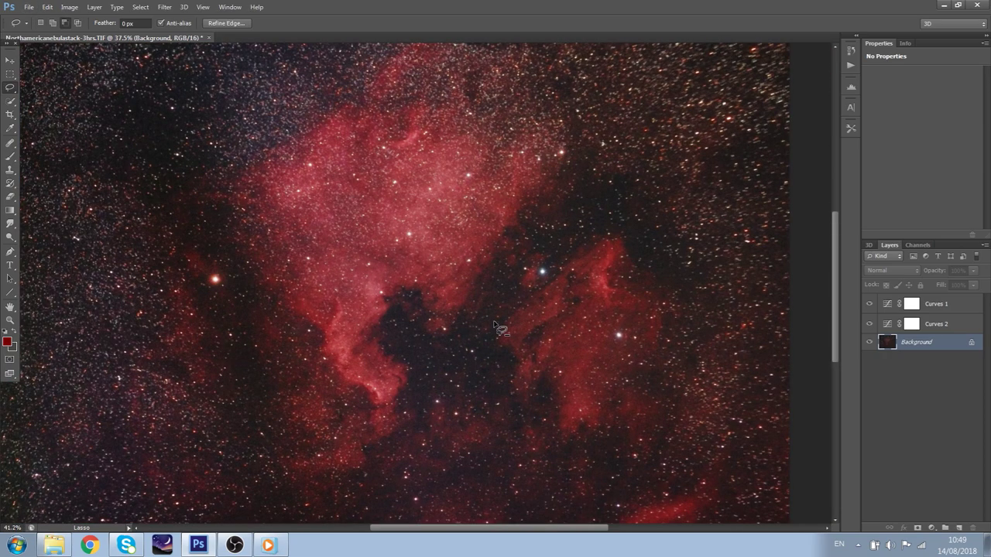
scroll(487, 321, up, 2)
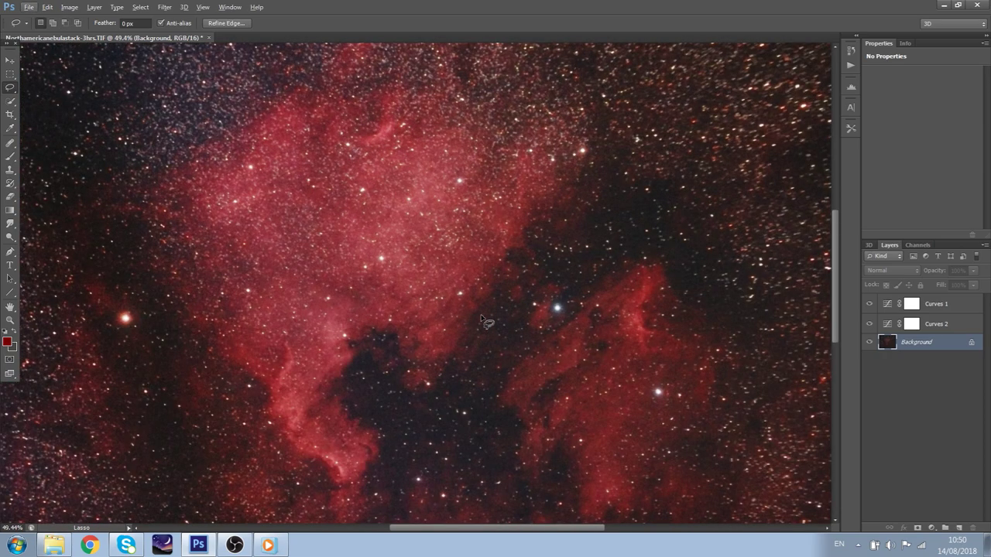
scroll(486, 321, down, 3)
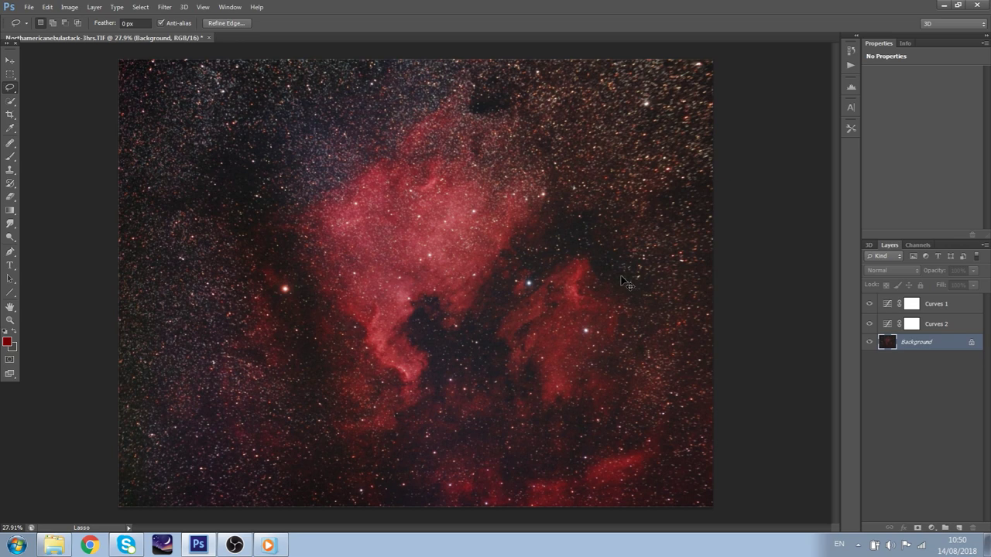
Crop a narrow strip off both the left and right edges of the photo, keeping its full height
scroll(625, 282, down, 2)
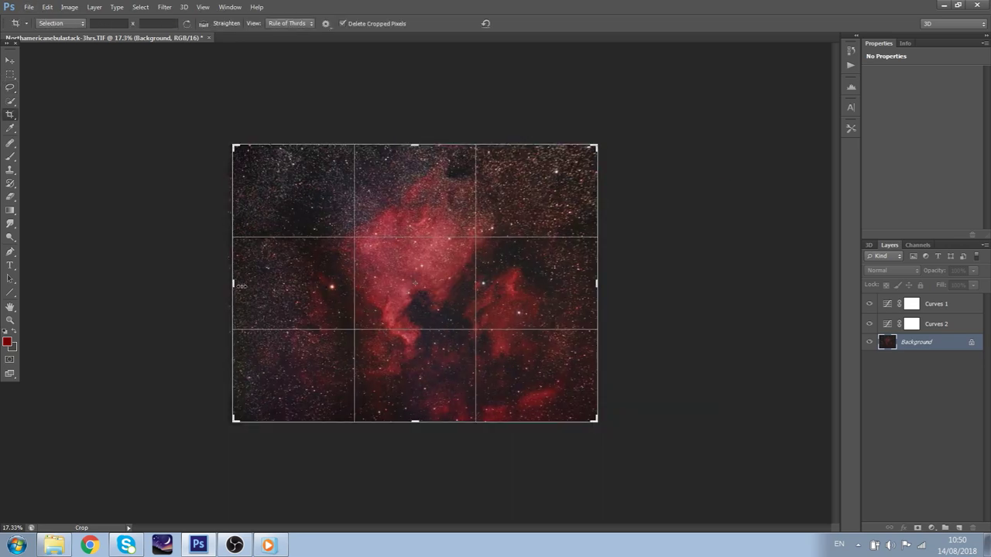
drag(242, 285, 248, 288)
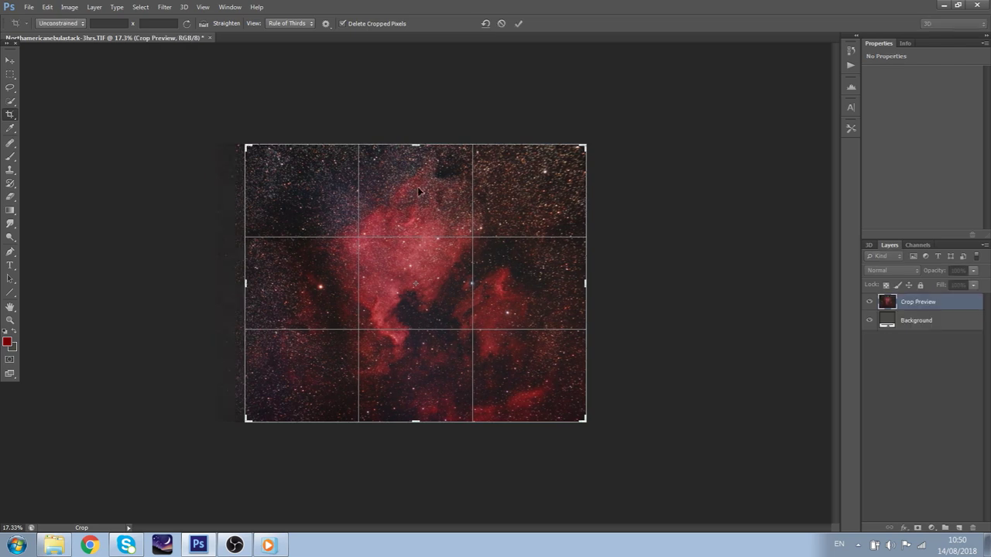
key(Return)
key(l)
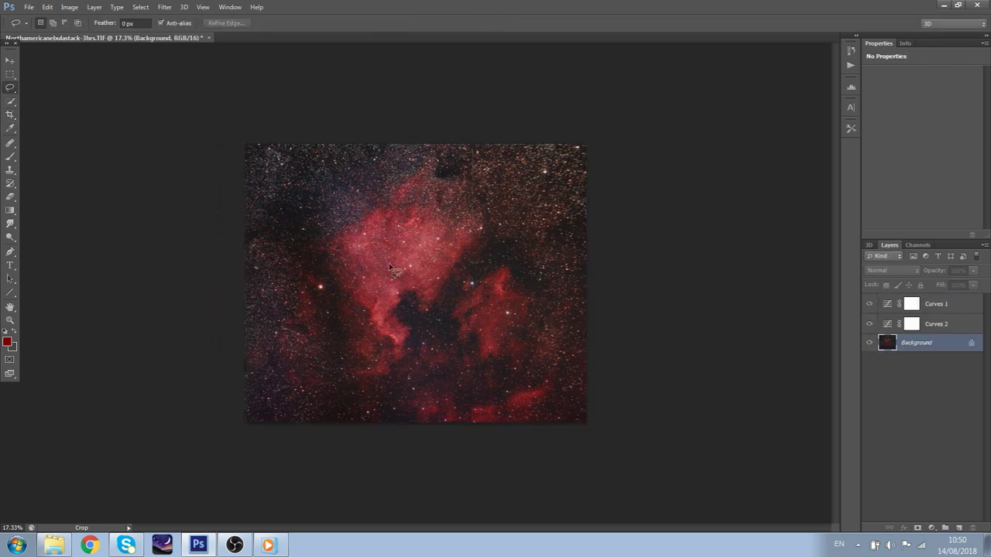
Inspect the cropped image's star field, upper nebula edge and dark gulf region, both up close and as a whole
scroll(390, 268, up, 4)
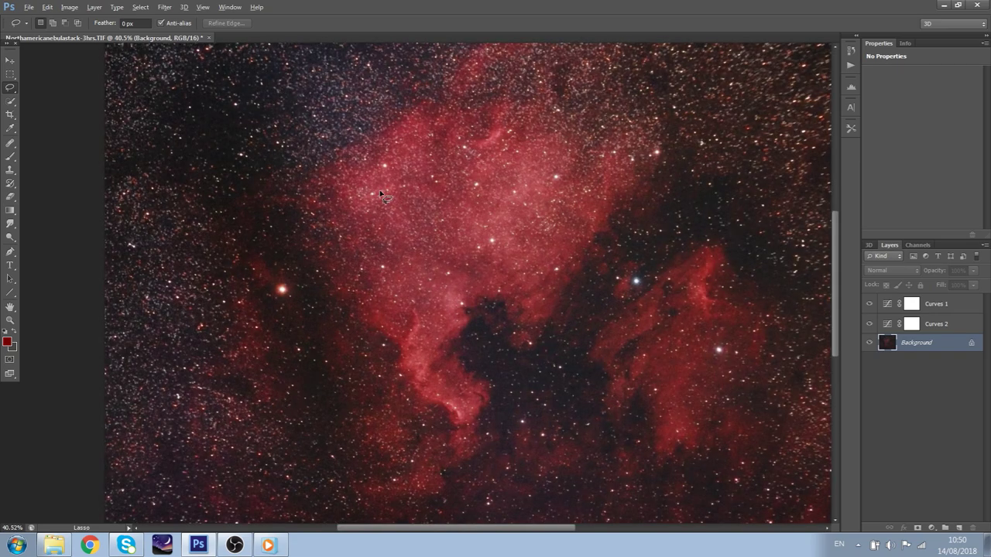
scroll(382, 195, up, 9)
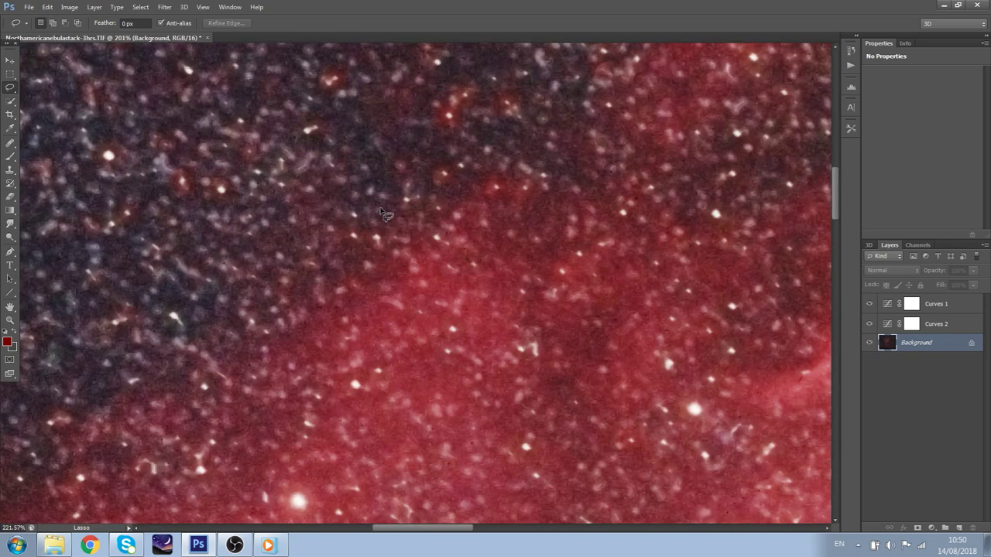
scroll(381, 214, down, 9)
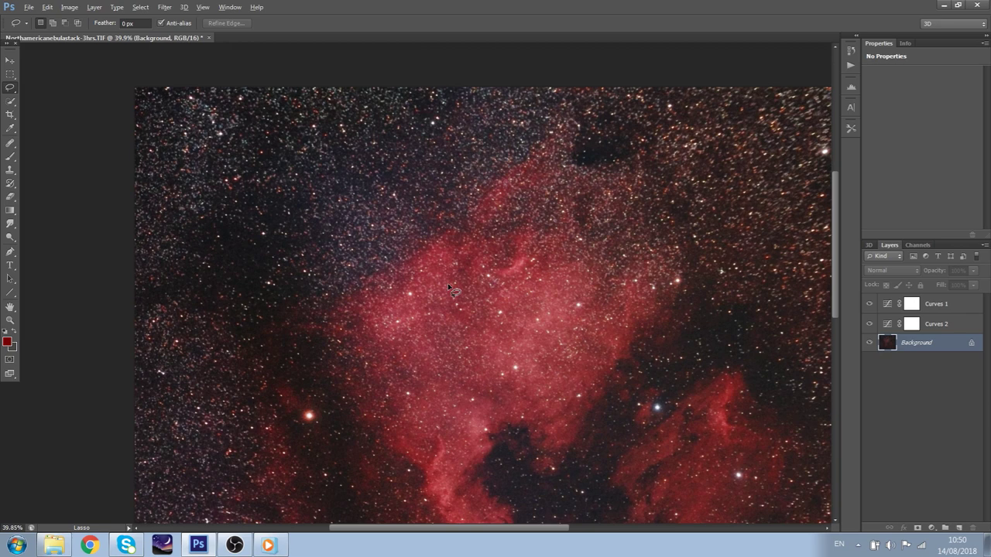
scroll(449, 288, down, 4)
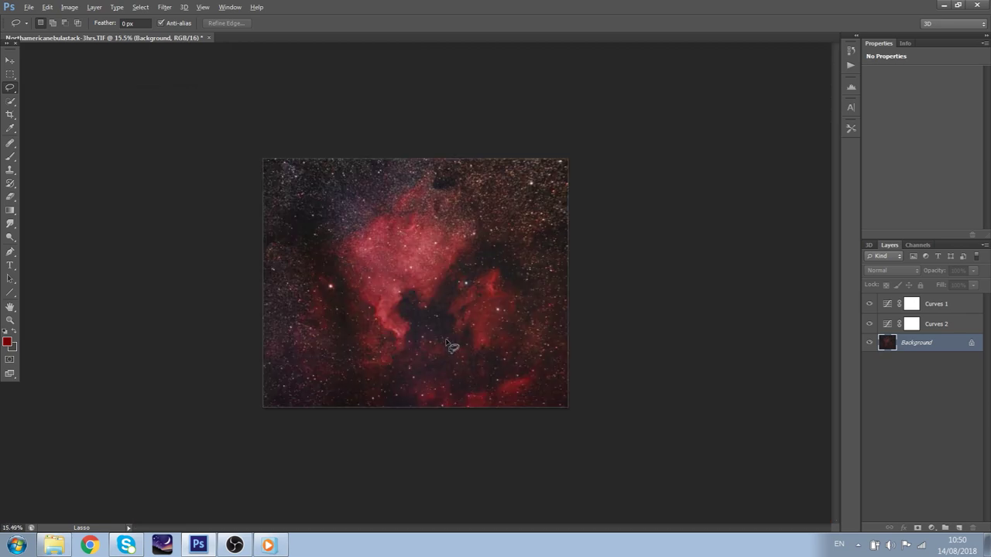
scroll(446, 341, down, 3)
scroll(411, 332, up, 4)
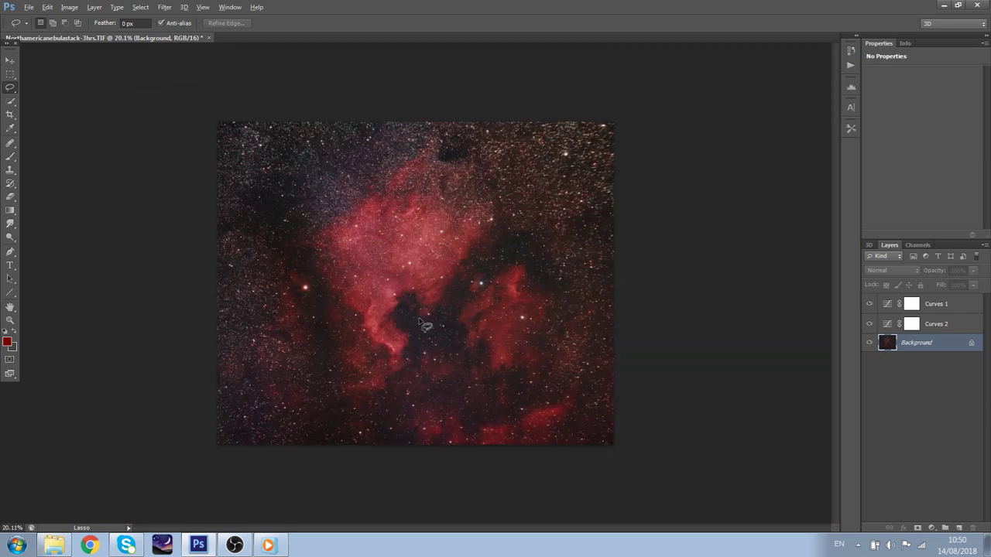
scroll(421, 322, up, 8)
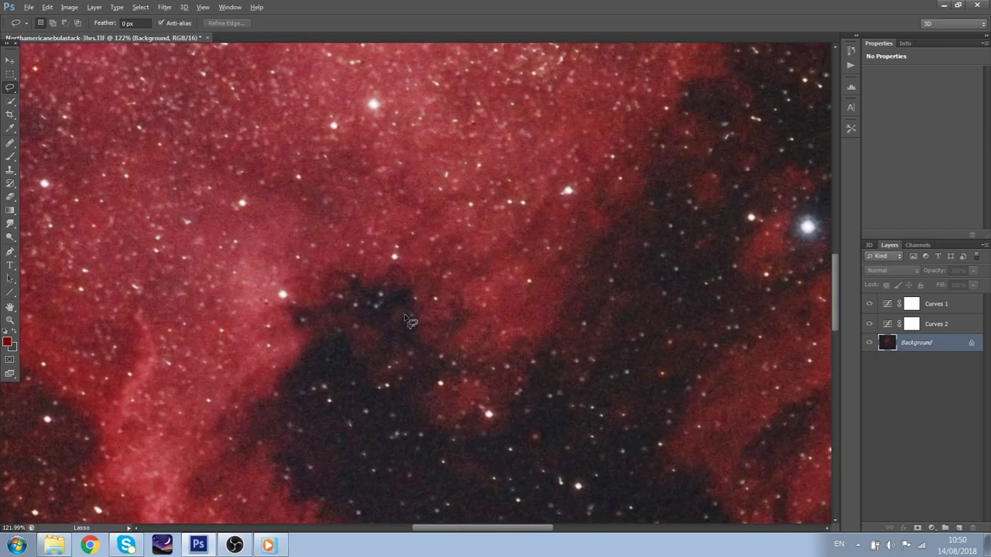
scroll(405, 316, down, 4)
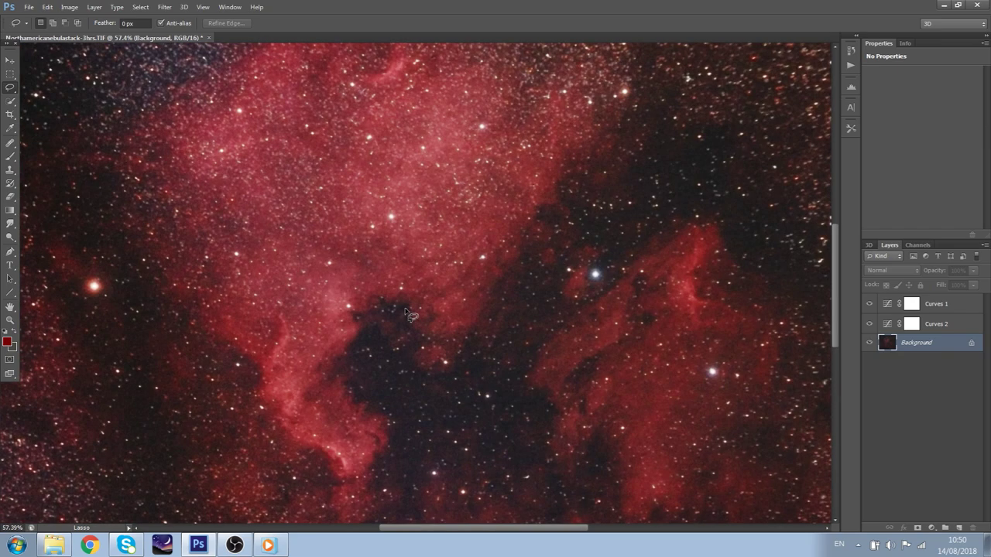
click(78, 7)
mouse_move(116, 39)
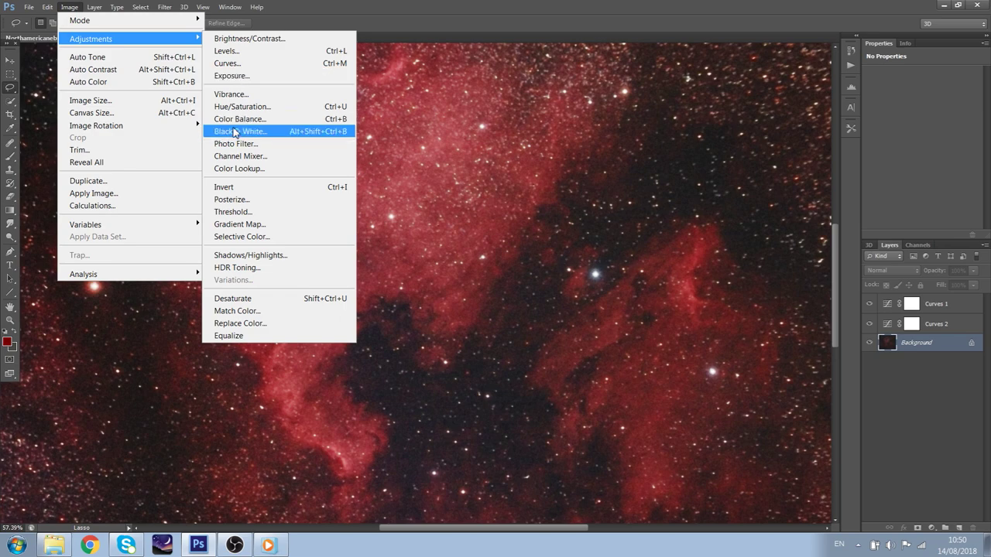
click(596, 175)
key(ctrl+0)
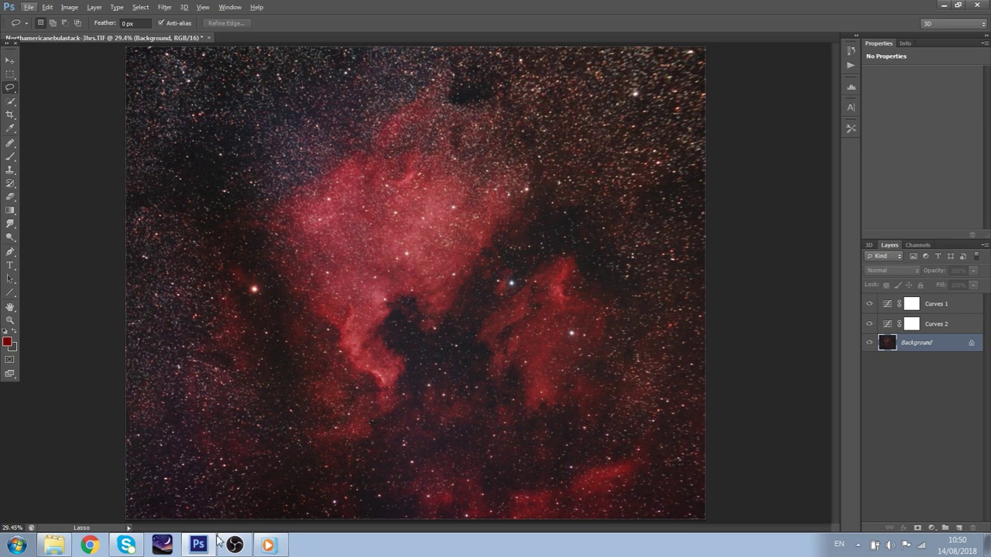
Switch to Stellarium, turn the view towards the southern sky and advance the simulated time to about 23:18 on 2018-08-14
click(162, 546)
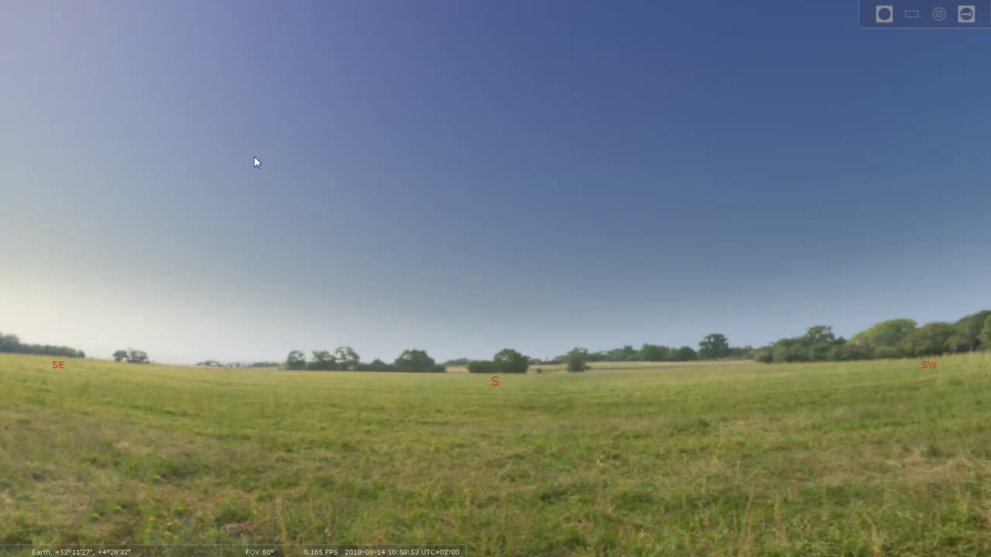
drag(254, 158, 345, 207)
mouse_move(408, 541)
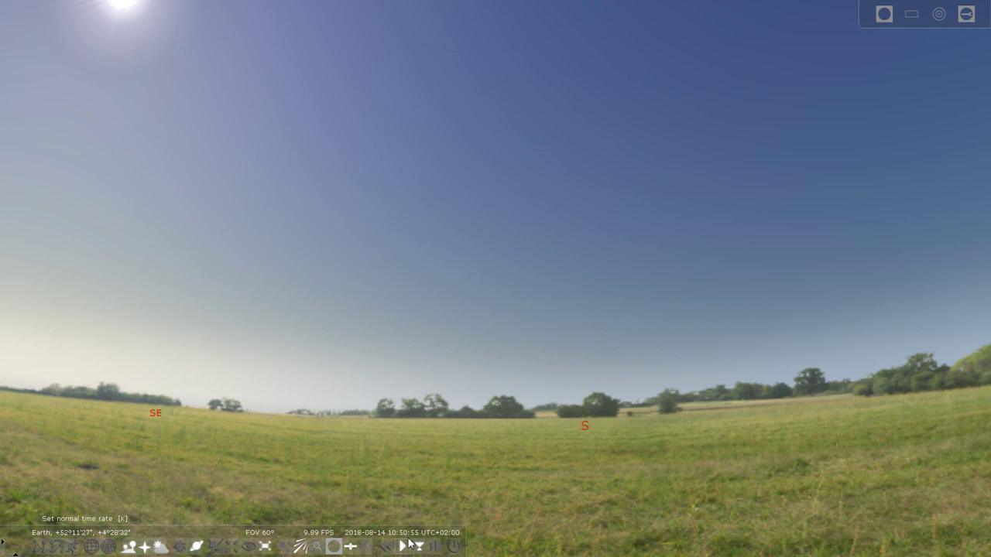
click(435, 547)
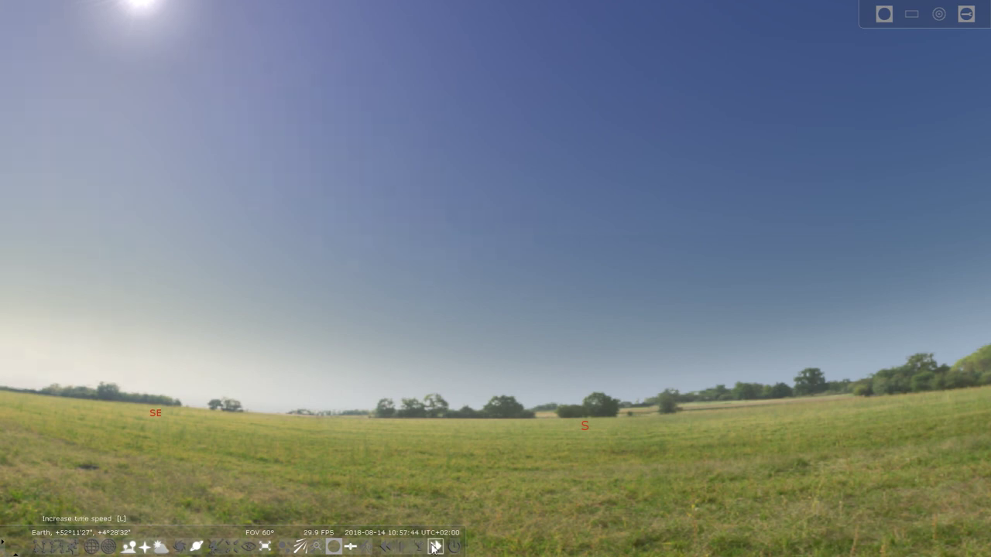
click(435, 547)
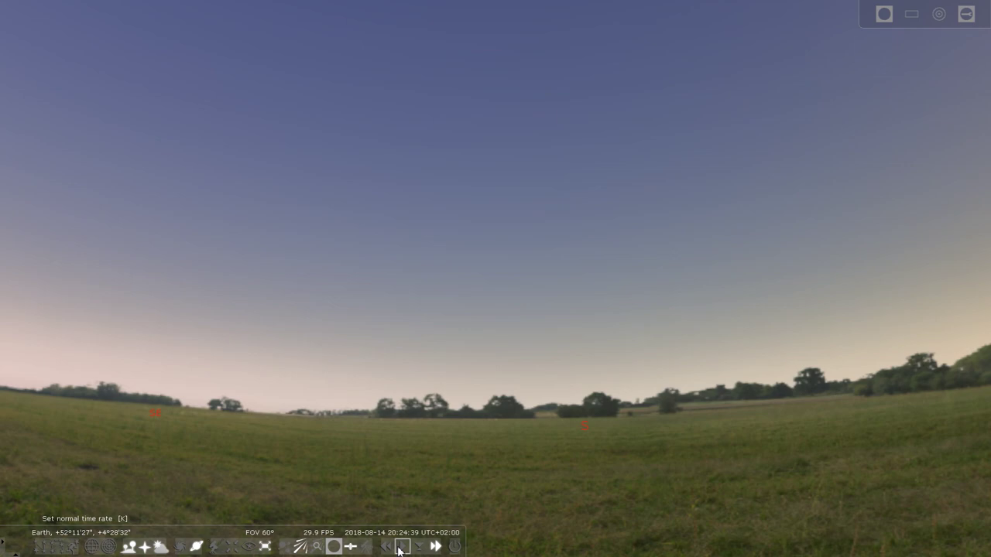
click(401, 548)
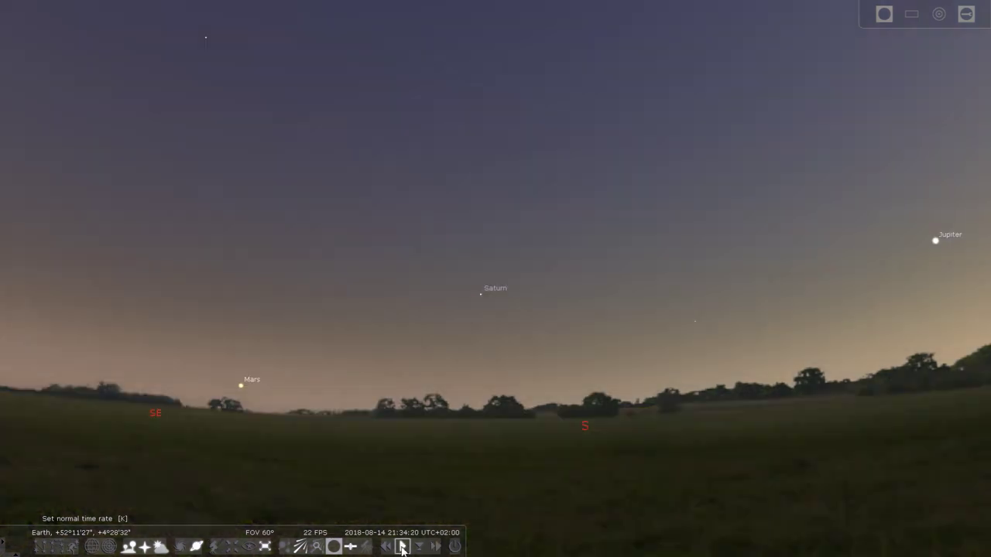
click(434, 548)
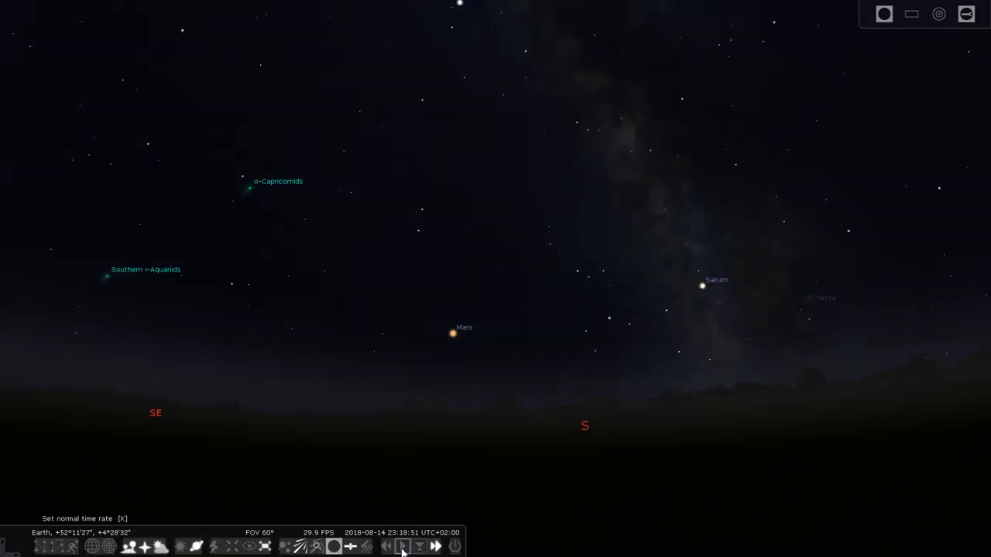
Locate the North America Nebula near Deneb and enlarge it to a field of view of about 3.5°
drag(418, 255, 792, 502)
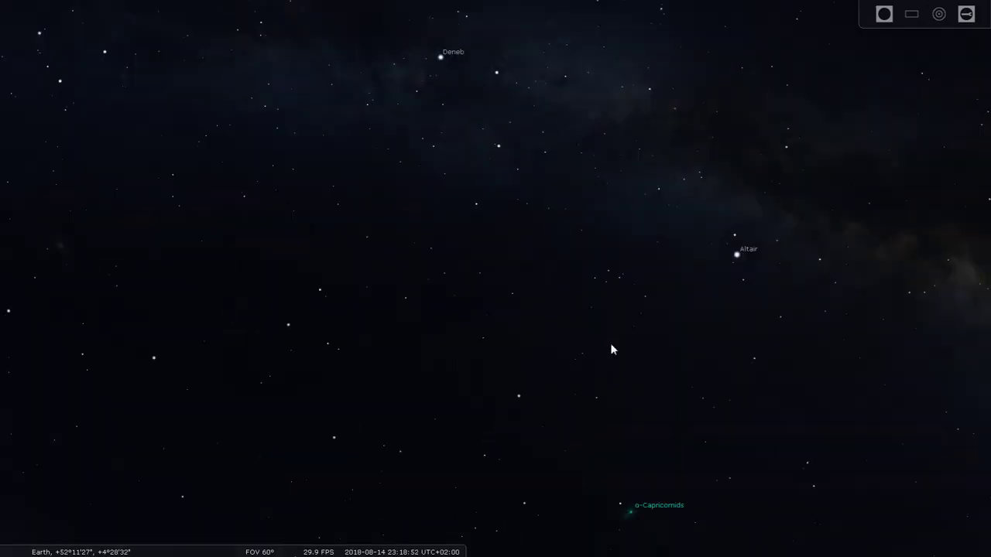
scroll(532, 285, up, 3)
drag(442, 65, 517, 261)
scroll(511, 287, up, 2)
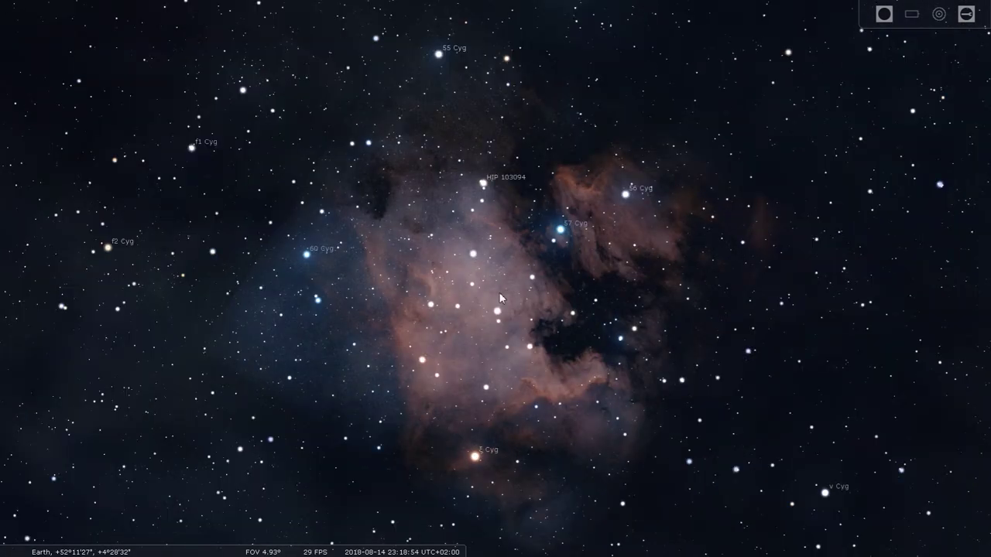
drag(563, 470, 579, 410)
scroll(578, 410, up, 1)
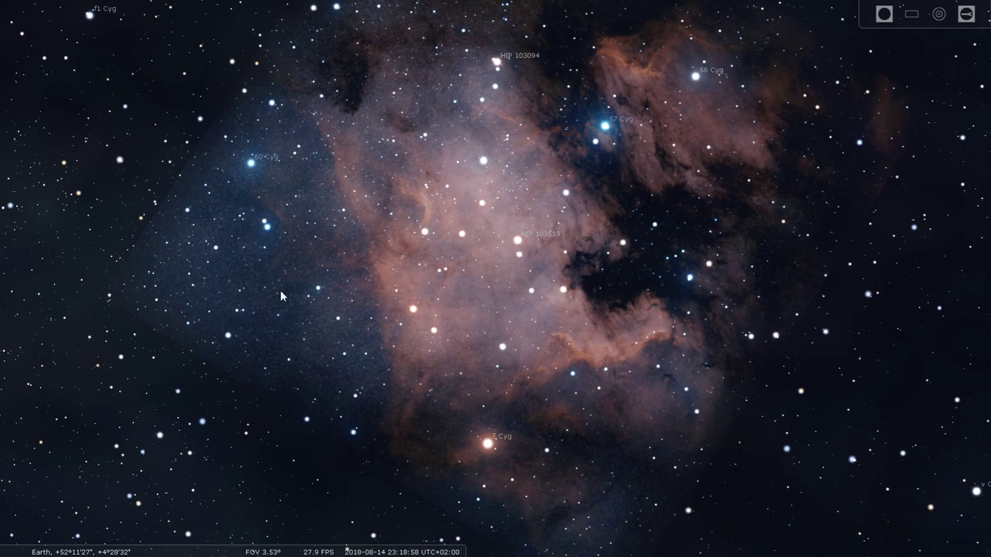
Show Stellarium as a window beside the photo and widen its field of view to about 18.7° around Deneb and the nebula
key(F10)
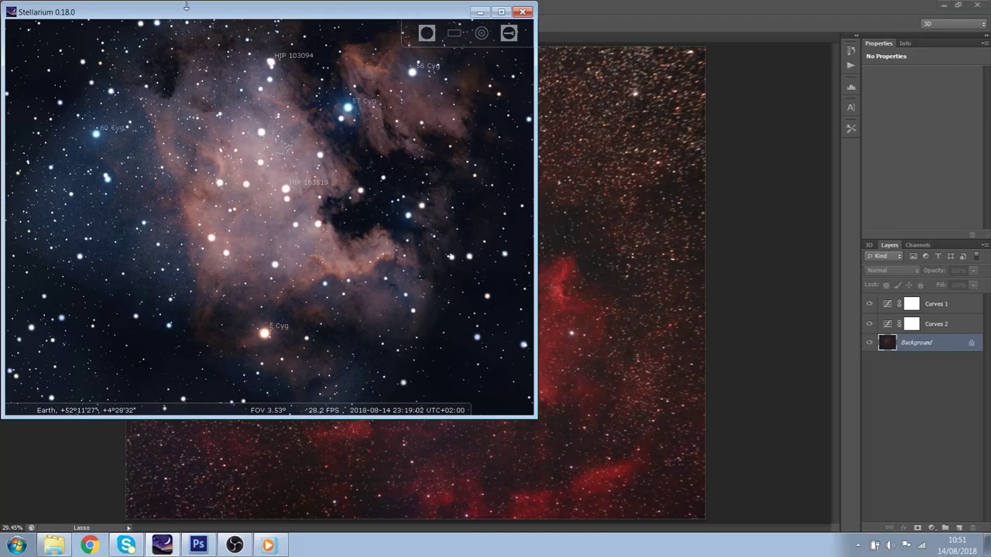
drag(186, 11, 645, 25)
drag(626, 254, 724, 192)
scroll(700, 184, down, 1)
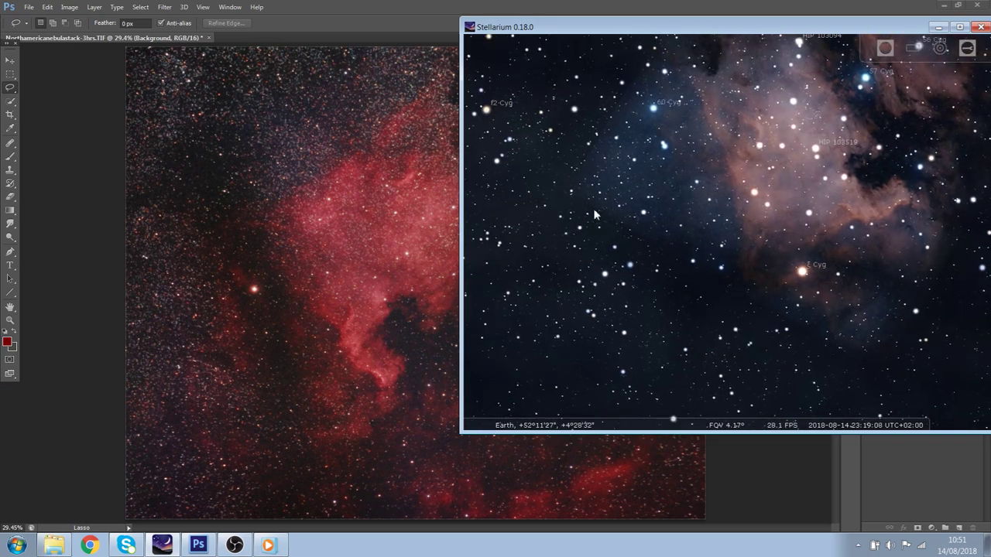
scroll(561, 251, down, 5)
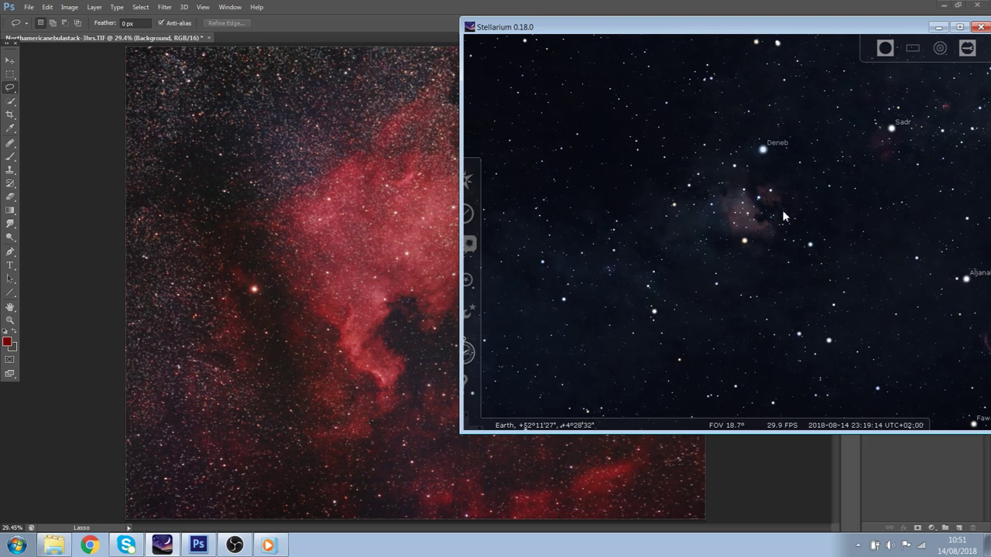
Compare the nebula in Stellarium at fields of view of about 2.14° and 4.17° with the photo, and return to Photoshop
scroll(783, 216, up, 8)
scroll(748, 225, down, 1)
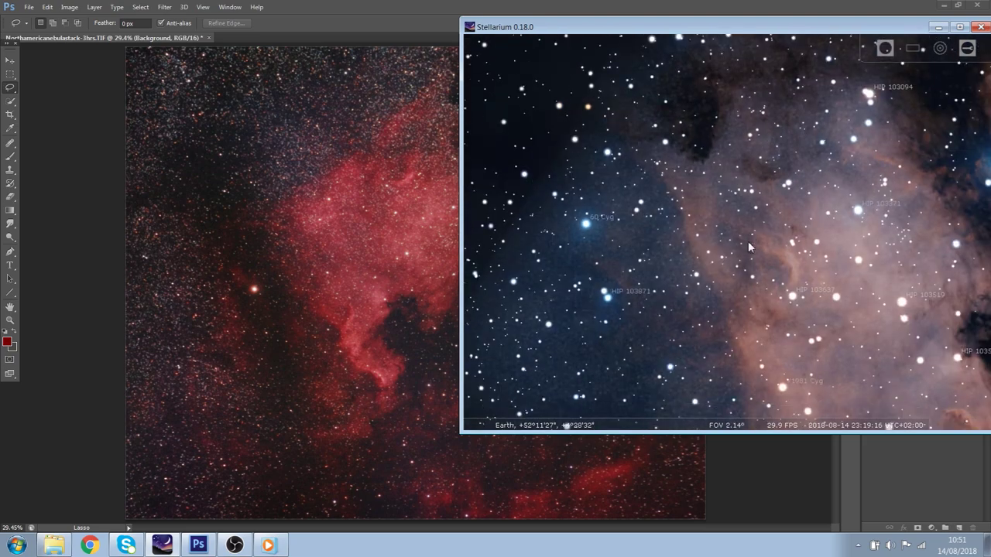
drag(748, 242, 748, 229)
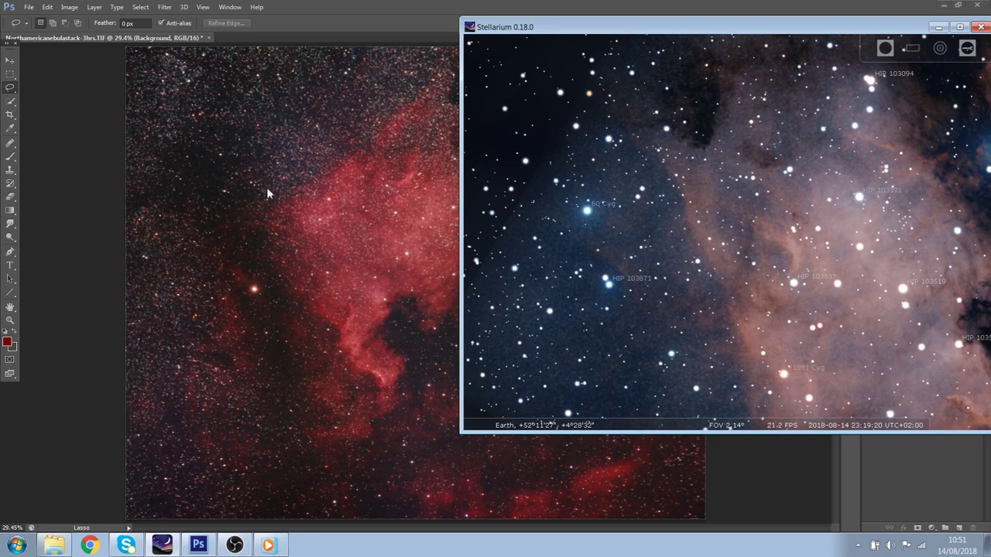
scroll(661, 204, down, 4)
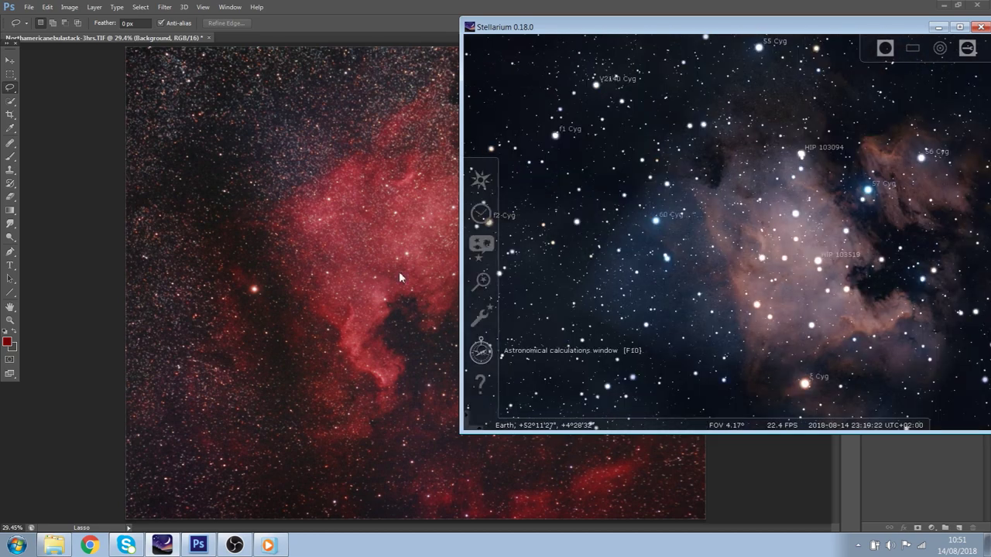
click(938, 26)
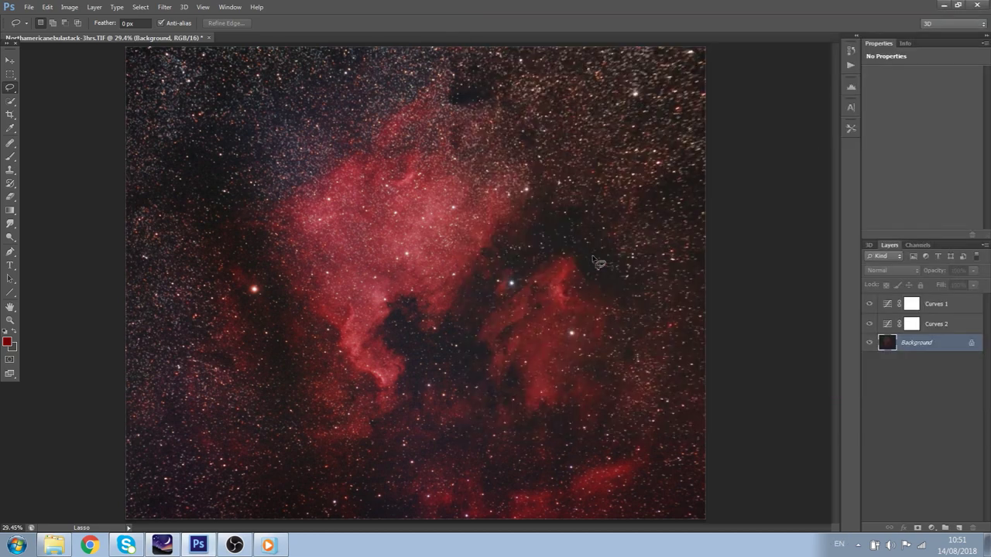
Lasso the dark gulf between the two nebulae and refine the selection with a 185.8 px feather and a -7% edge shift
scroll(597, 261, up, 6)
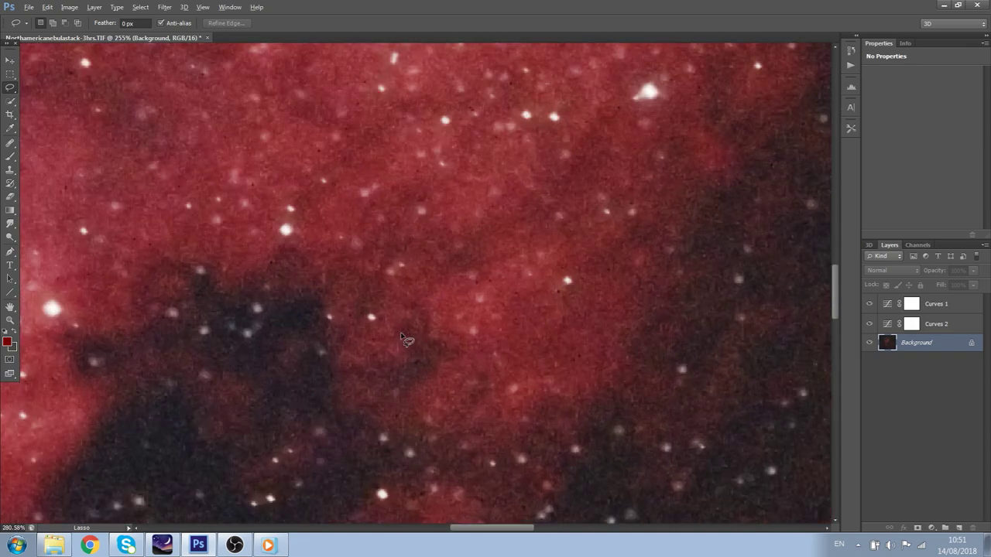
scroll(402, 339, down, 2)
scroll(459, 248, down, 2)
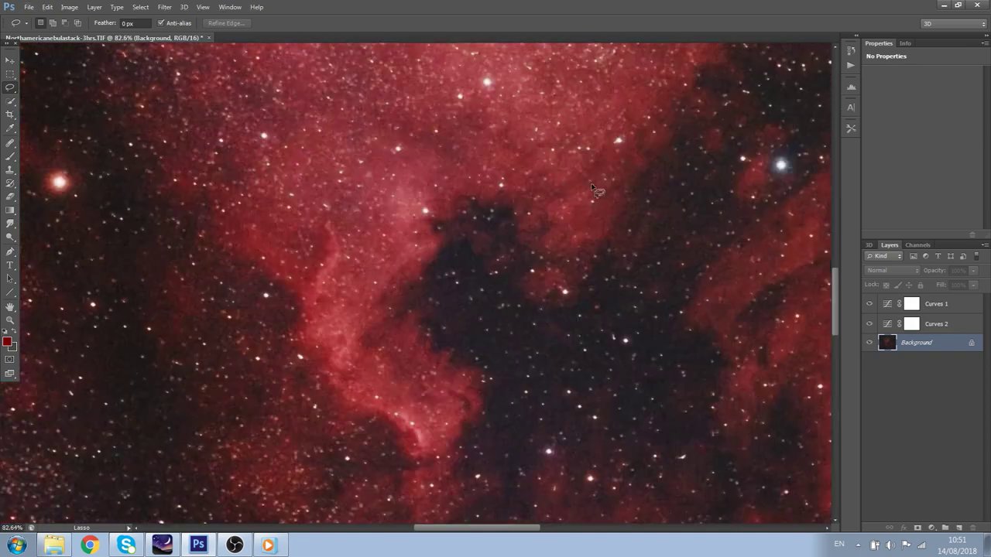
scroll(593, 189, down, 3)
scroll(508, 338, down, 1)
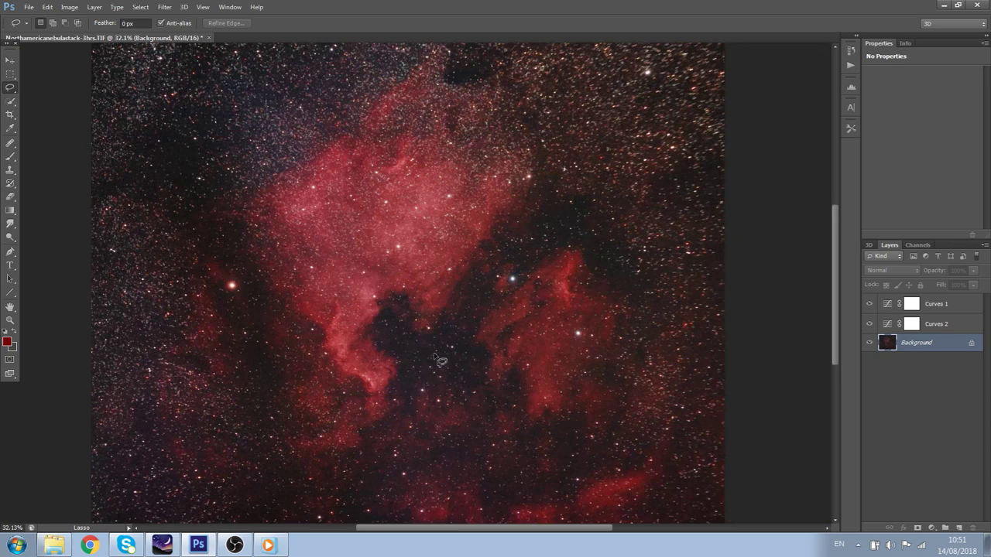
mouse_move(378, 393)
mouse_down()
mouse_move(355, 346)
mouse_move(367, 316)
mouse_move(393, 285)
mouse_move(473, 238)
mouse_move(526, 189)
mouse_move(553, 280)
mouse_move(509, 366)
mouse_move(396, 404)
mouse_move(376, 394)
mouse_up()
click(229, 24)
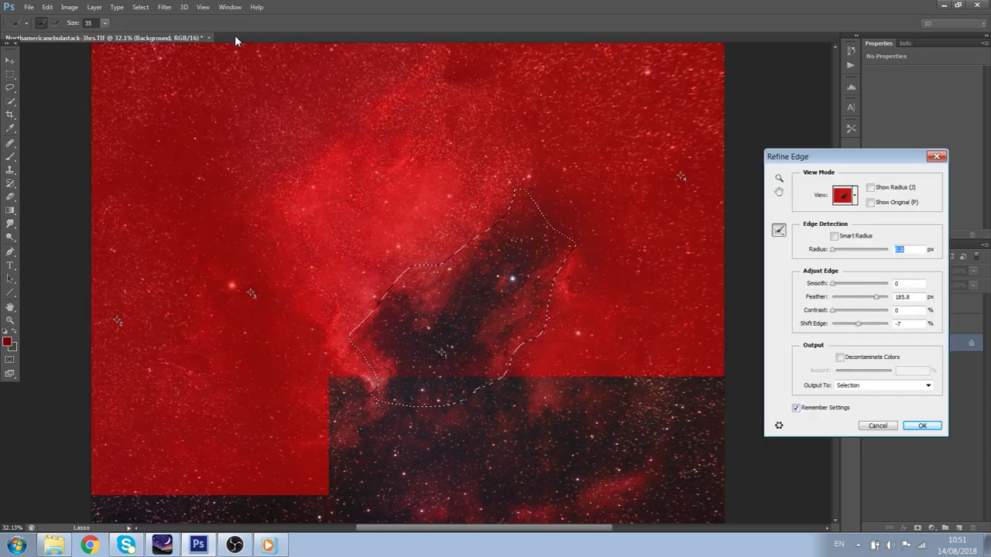
key(Return)
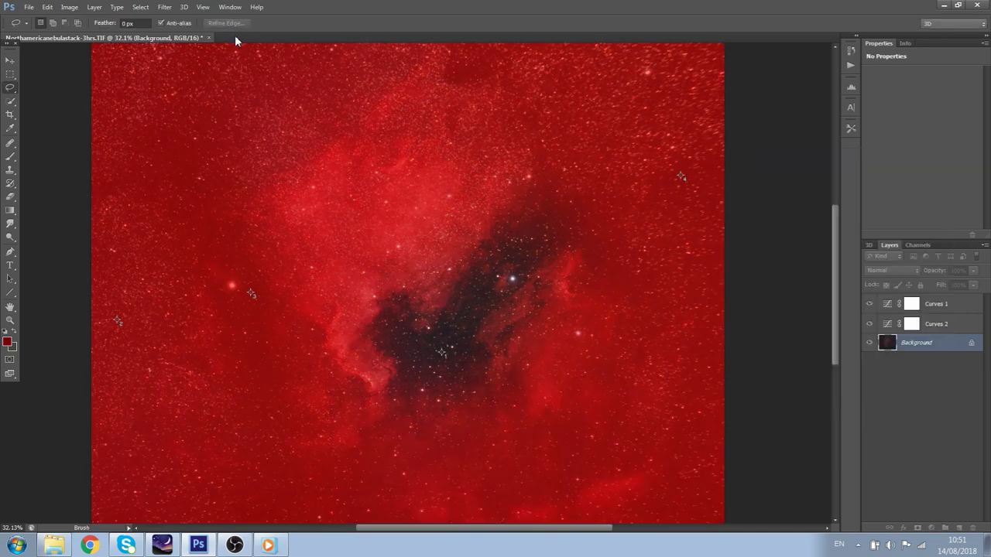
Add a Curves adjustment layer masked to the selected dark gulf
scroll(446, 327, up, 3)
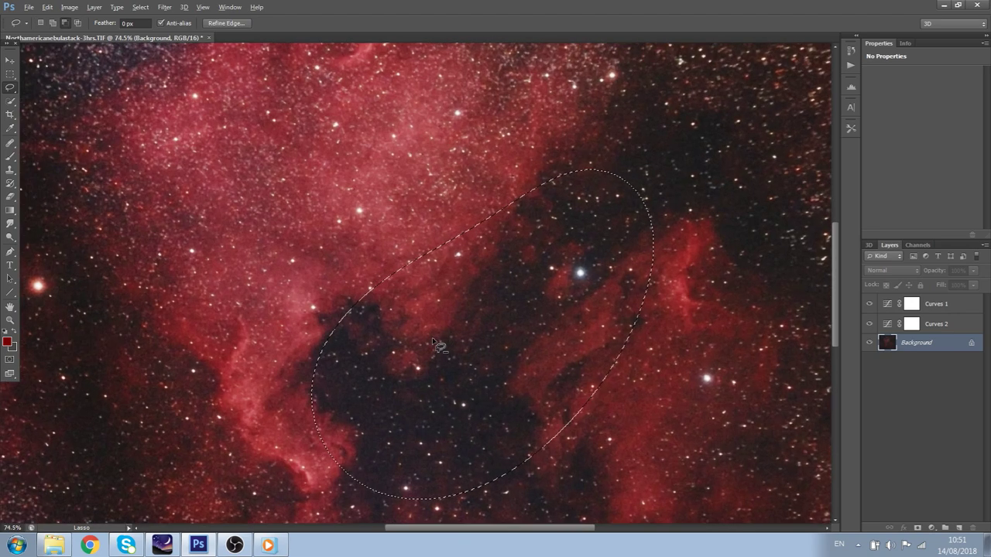
scroll(434, 343, up, 1)
click(69, 7)
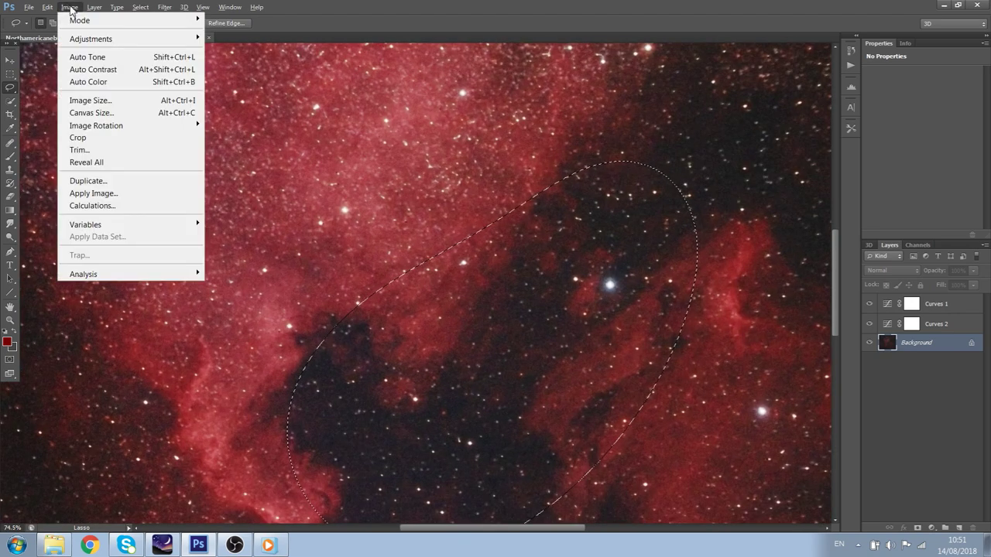
mouse_move(162, 44)
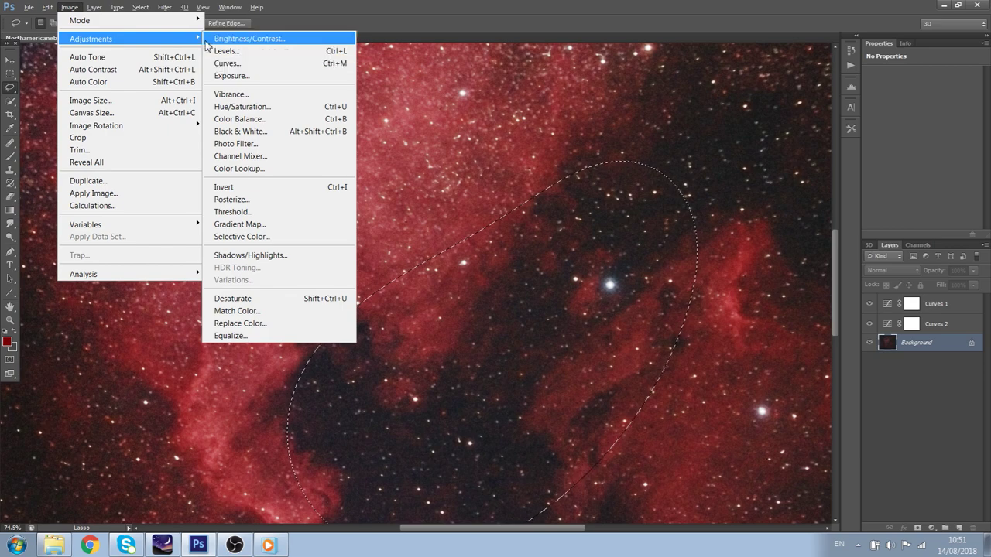
mouse_move(97, 7)
mouse_move(194, 119)
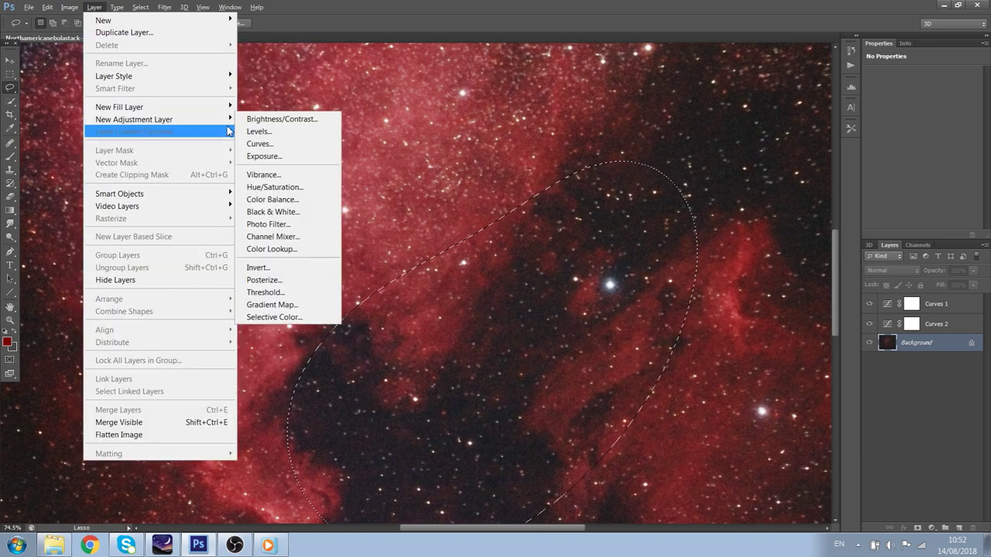
click(258, 143)
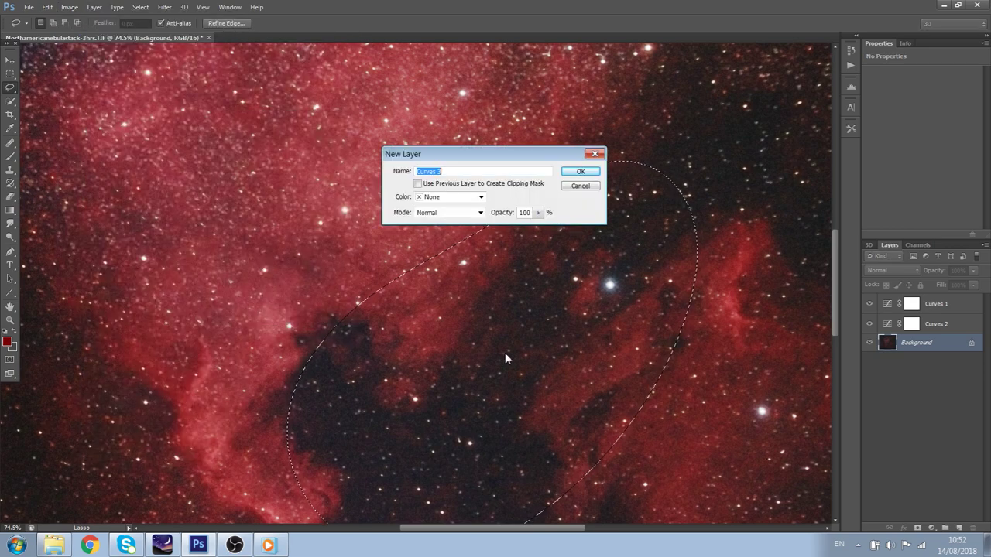
click(581, 169)
Try setting grey, black and white points for the masked curve from samples in and around the gulf, undoing each
scroll(402, 389, up, 3)
scroll(402, 389, up, 3)
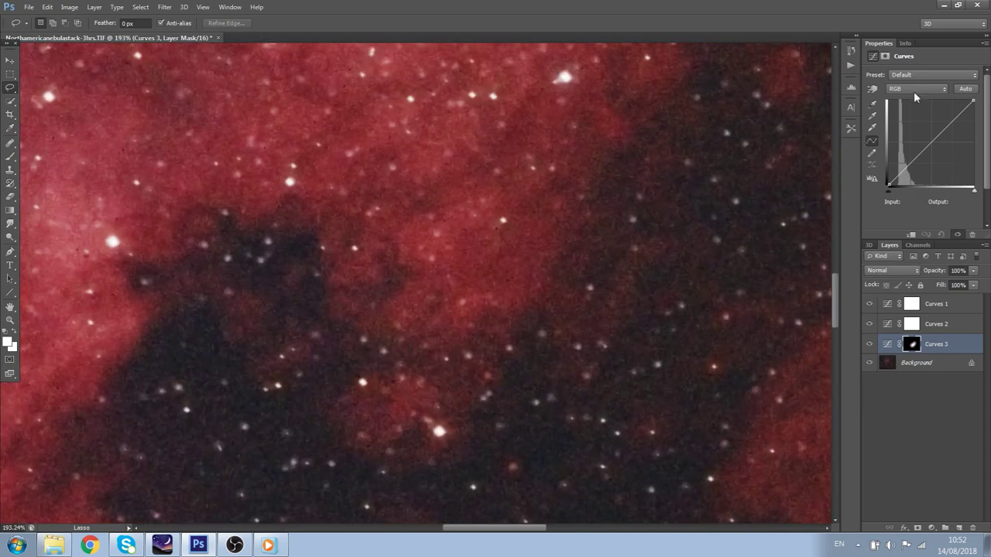
click(872, 116)
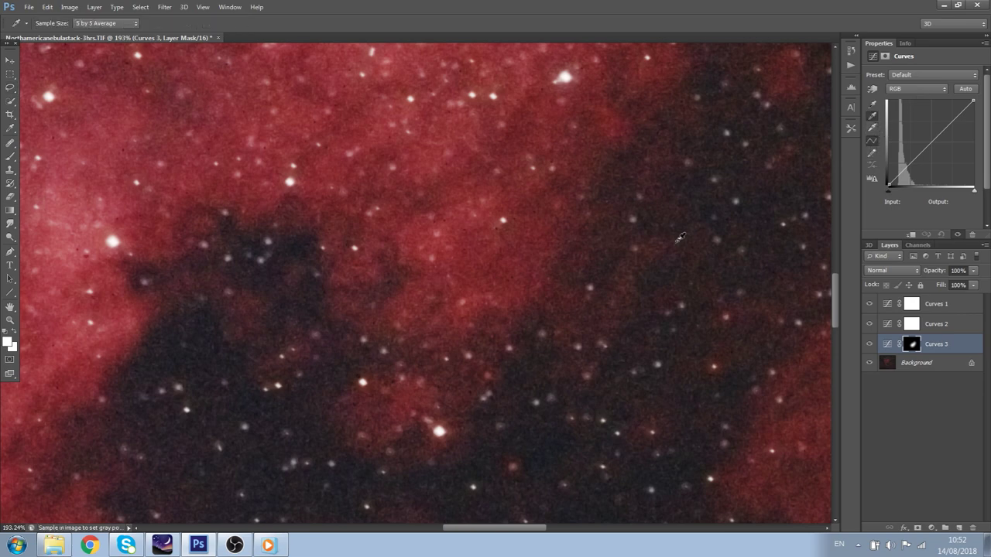
click(678, 239)
key(ctrl+z)
click(872, 104)
click(640, 192)
key(ctrl+z)
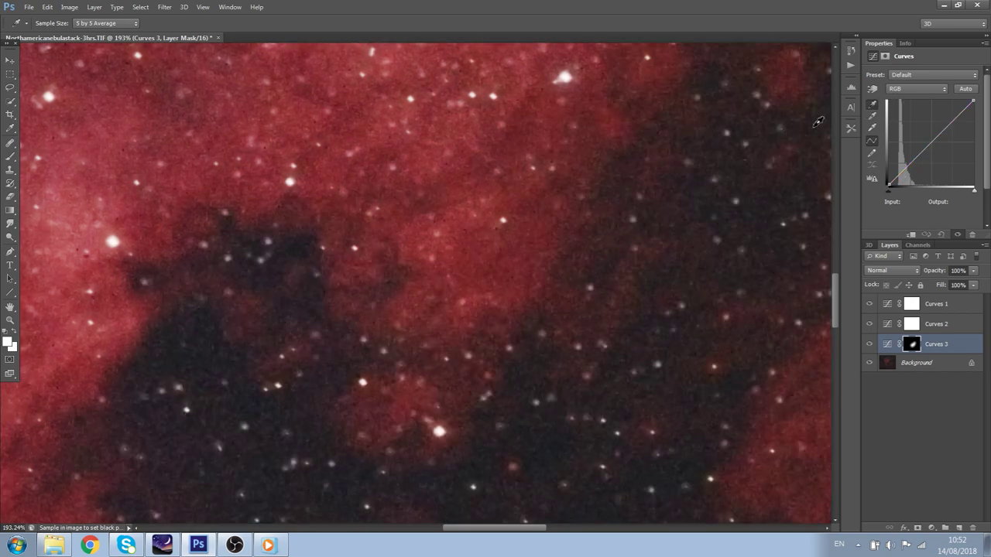
click(872, 128)
click(565, 202)
click(567, 199)
key(ctrl+z)
click(921, 89)
click(921, 89)
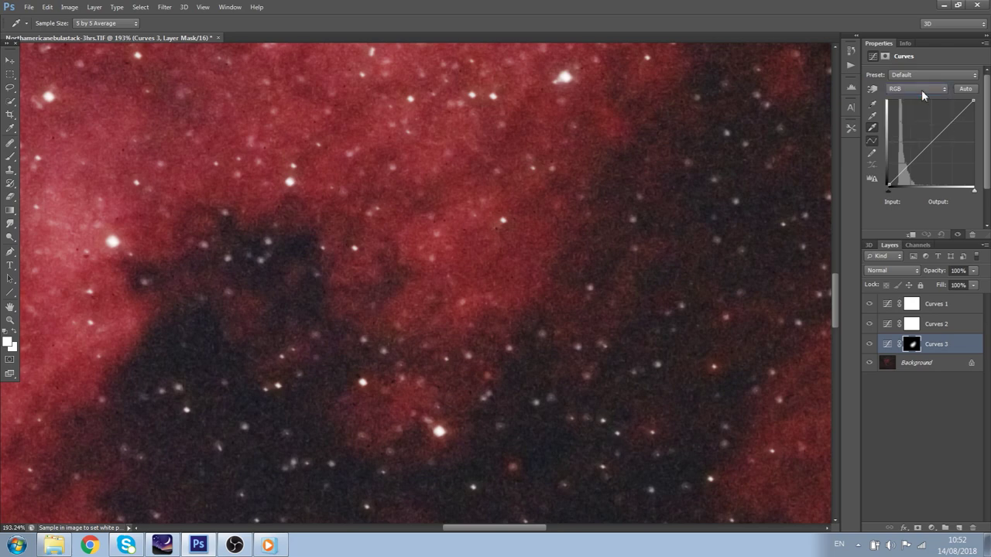
Undo the masked Curves adjustment layer and return to the gulf selection on the Background layer
right_click(907, 350)
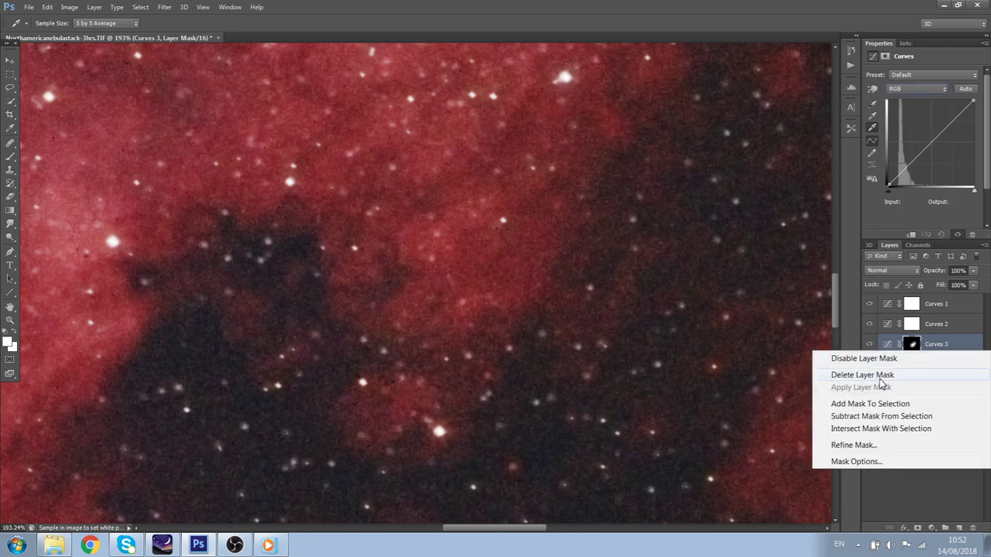
click(914, 505)
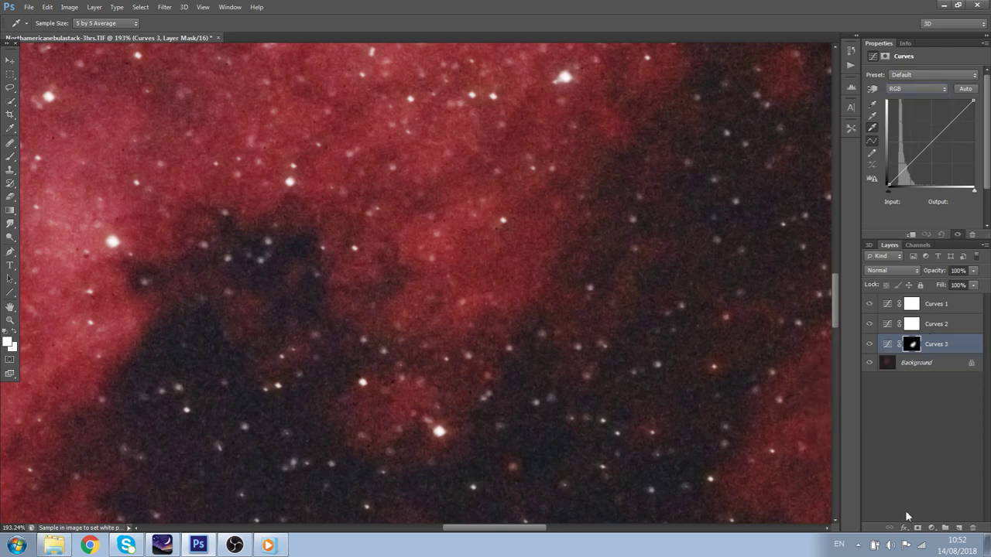
key(ctrl+alt+z)
key(ctrl+0)
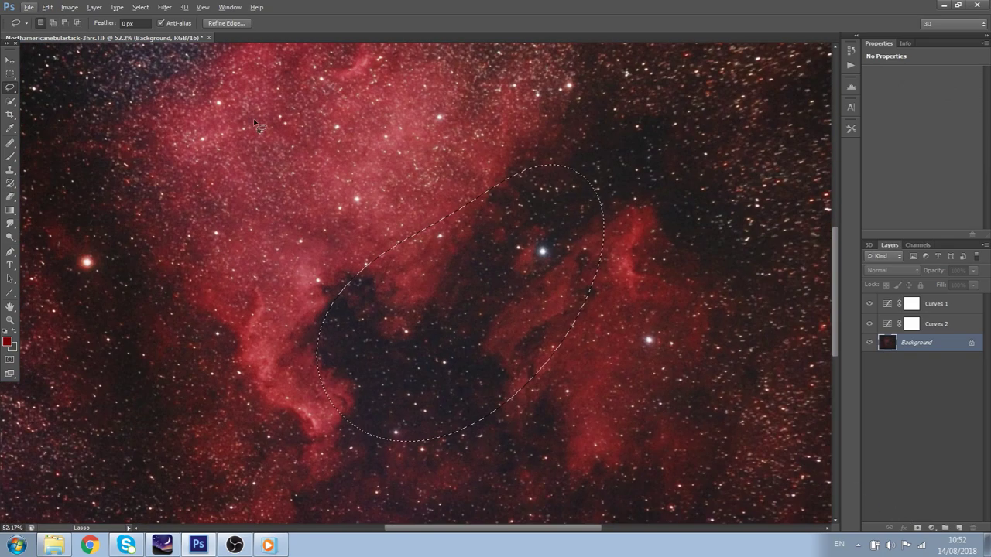
Darken the selected gulf's shadows directly on the Background with an RGB curve, placing a point at about input 46, output 42
click(69, 7)
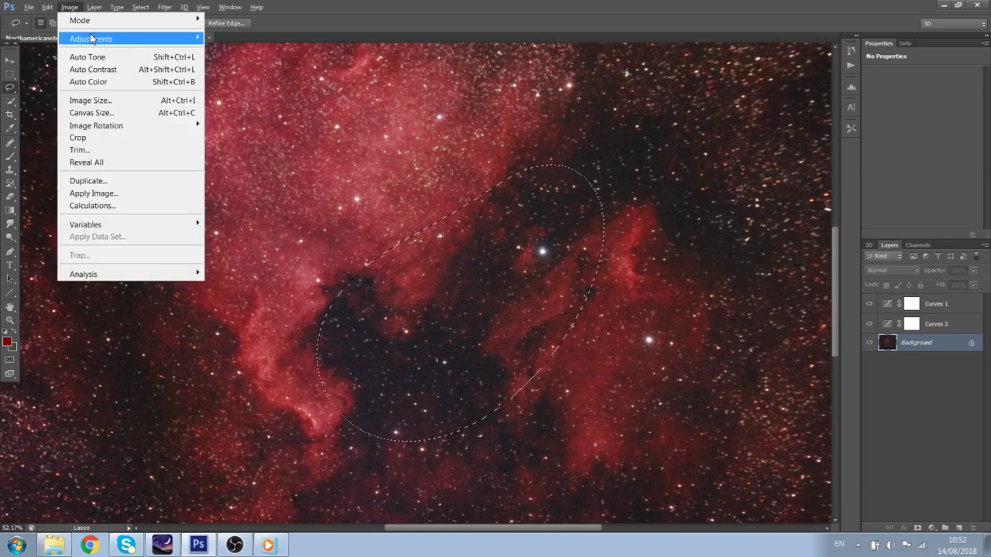
mouse_move(89, 39)
click(243, 65)
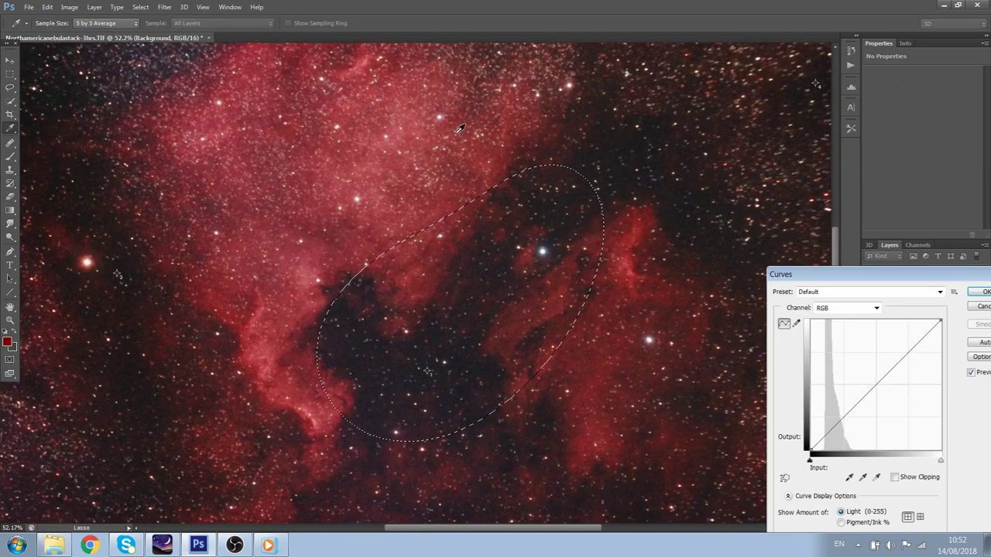
click(810, 297)
click(811, 297)
drag(813, 274, 101, 155)
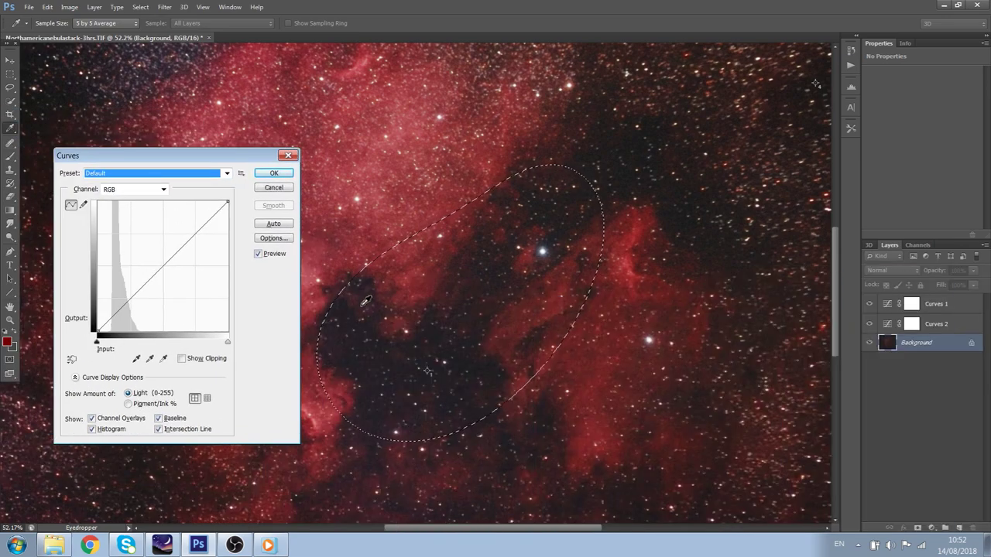
drag(269, 159, 868, 175)
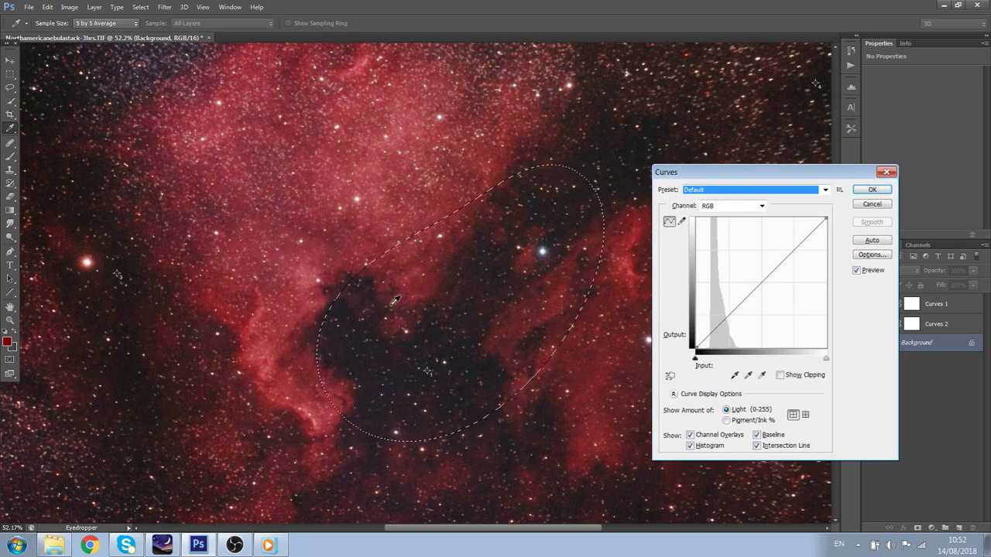
ctrl+click(405, 266)
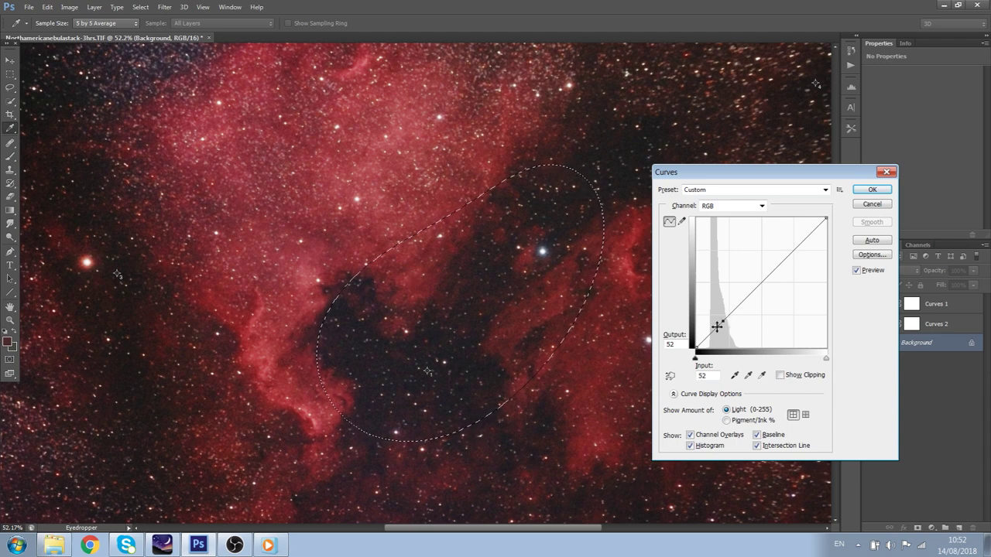
drag(717, 328, 718, 328)
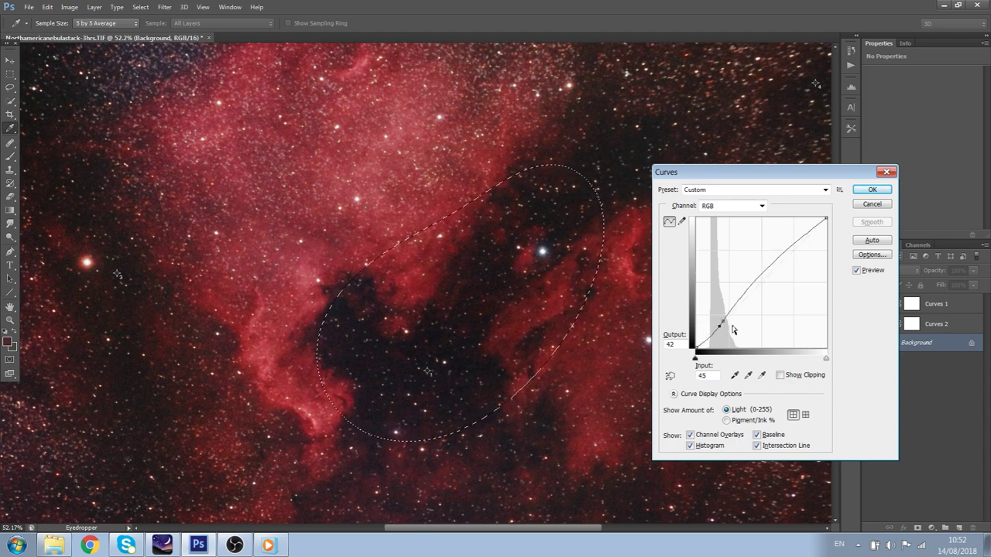
click(707, 338)
drag(707, 338, 708, 339)
click(722, 321)
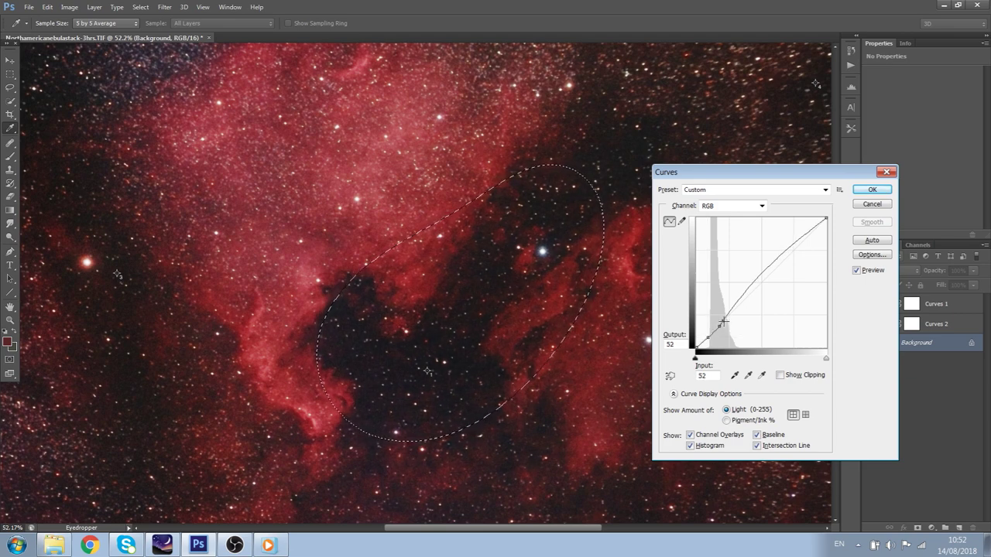
drag(722, 322, 719, 326)
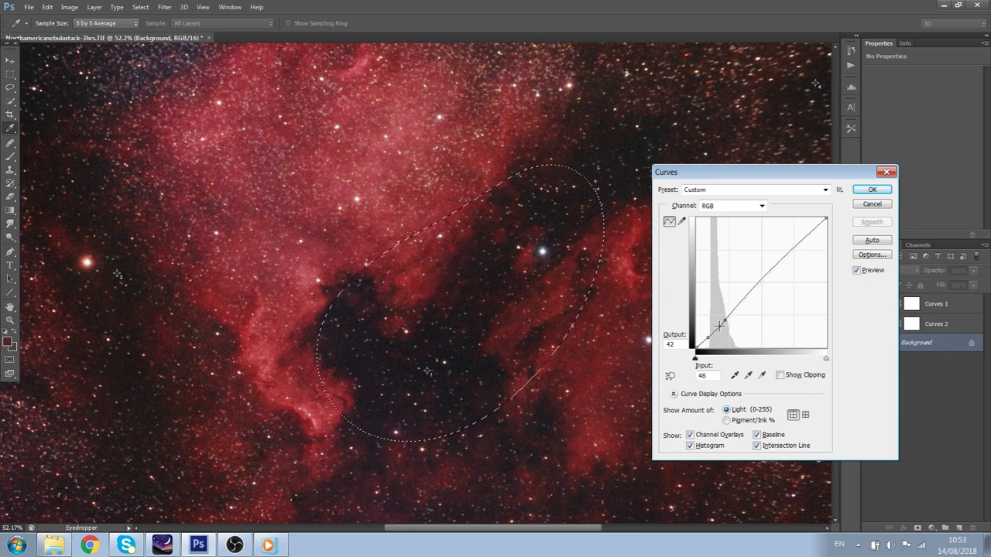
click(871, 189)
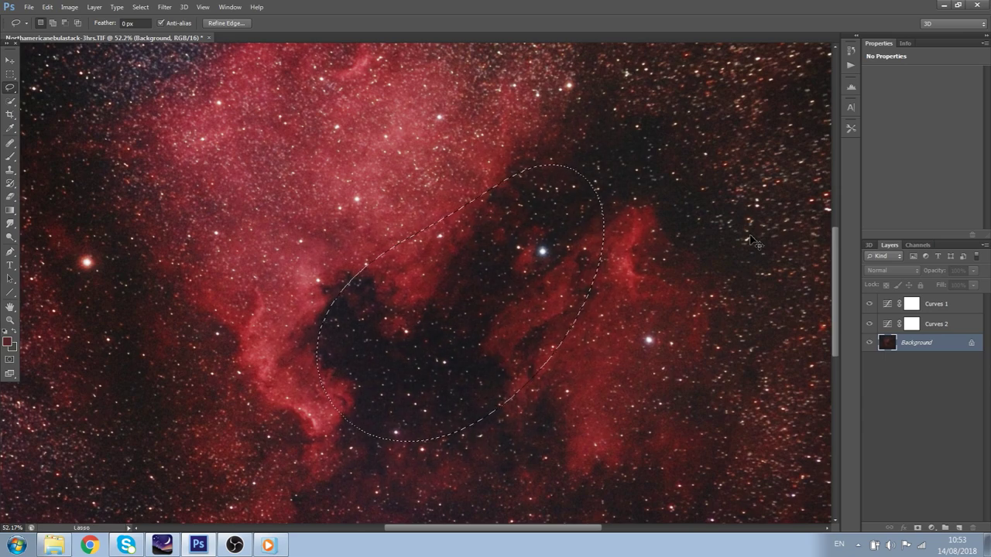
Examine the adjusted gulf up close, clear the selection and view the image as a whole
scroll(417, 306, up, 2)
scroll(417, 306, up, 4)
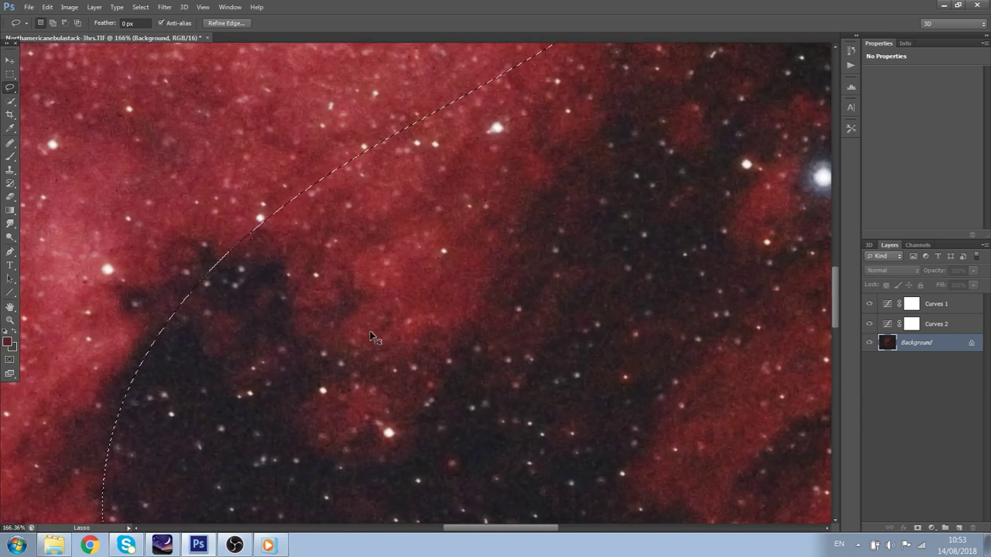
scroll(418, 204, down, 10)
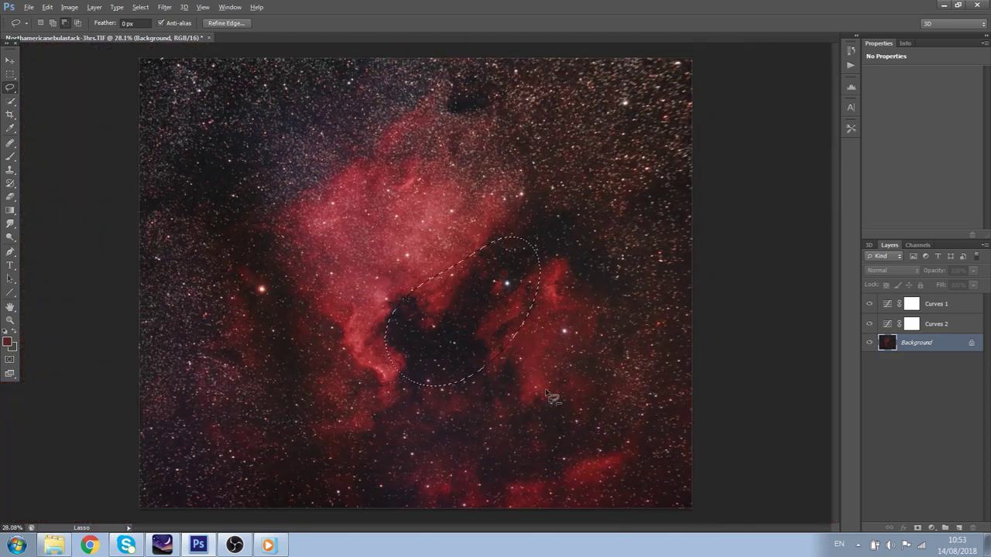
click(552, 397)
scroll(548, 401, down, 5)
scroll(507, 299, up, 2)
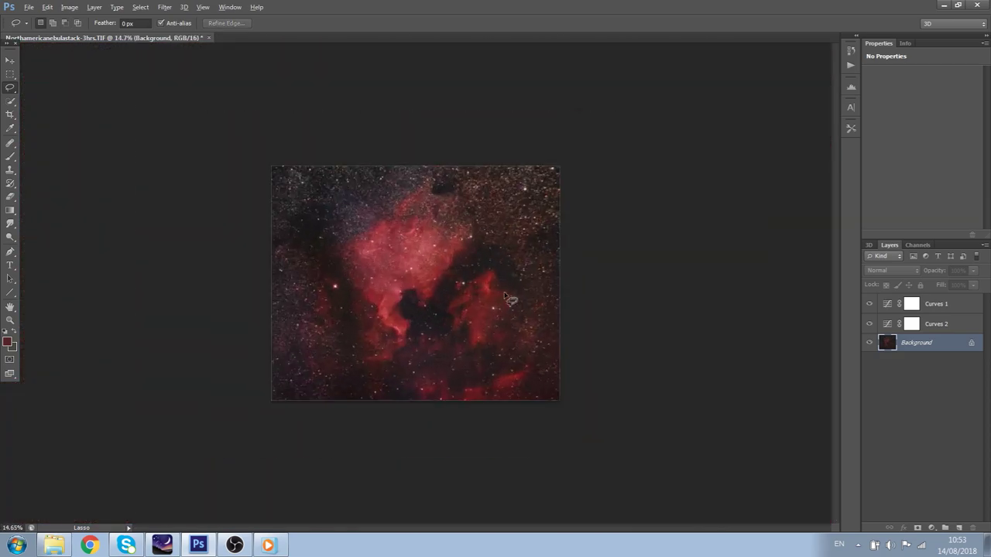
scroll(505, 297, up, 3)
Undo the deselection of the dark gulf and examine the selected area up close
key(ctrl+z)
key(ctrl+z)
key(ctrl+z)
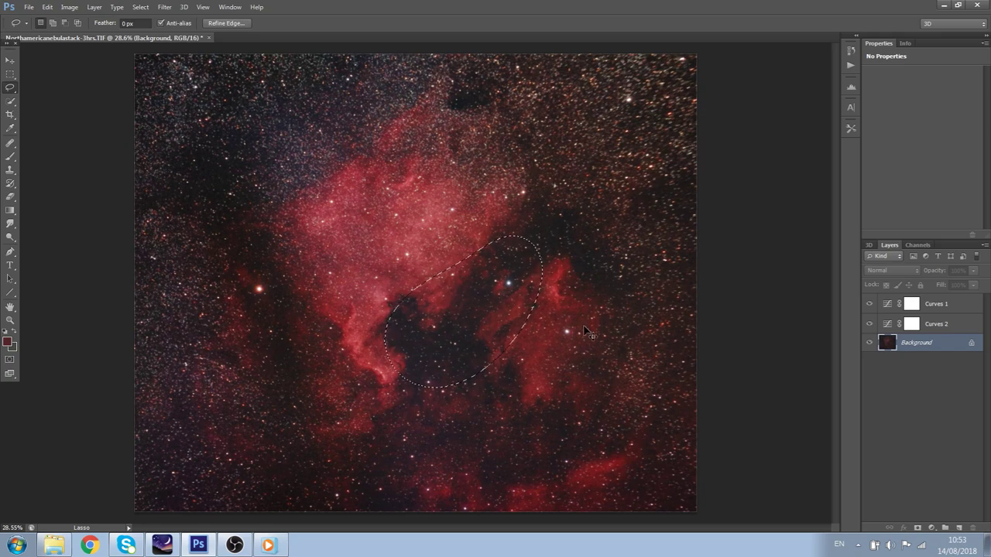
scroll(586, 331, up, 4)
scroll(219, 266, up, 1)
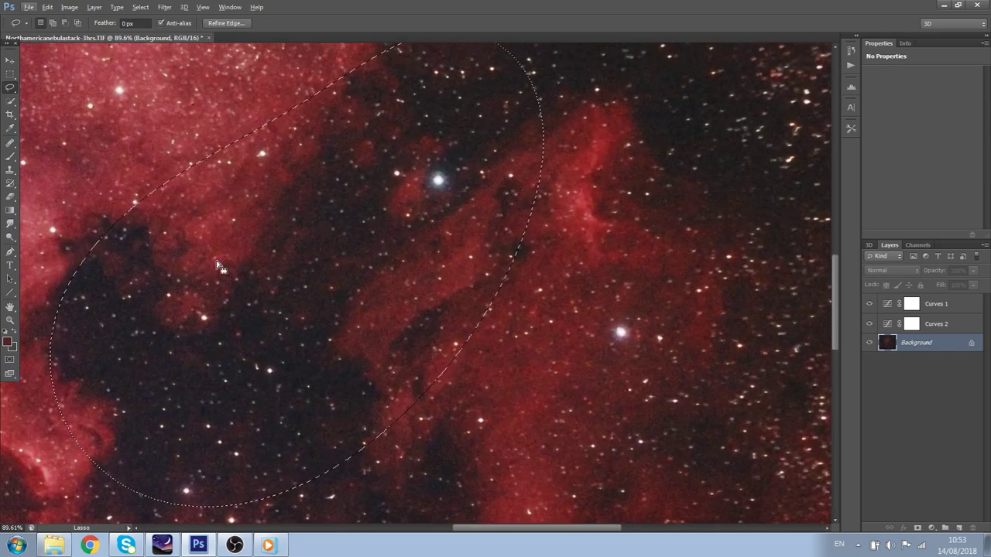
Clear the gulf selection and start an RGB curve on the whole Background, placing a shadow point at about input 33, output 32
scroll(218, 266, up, 1)
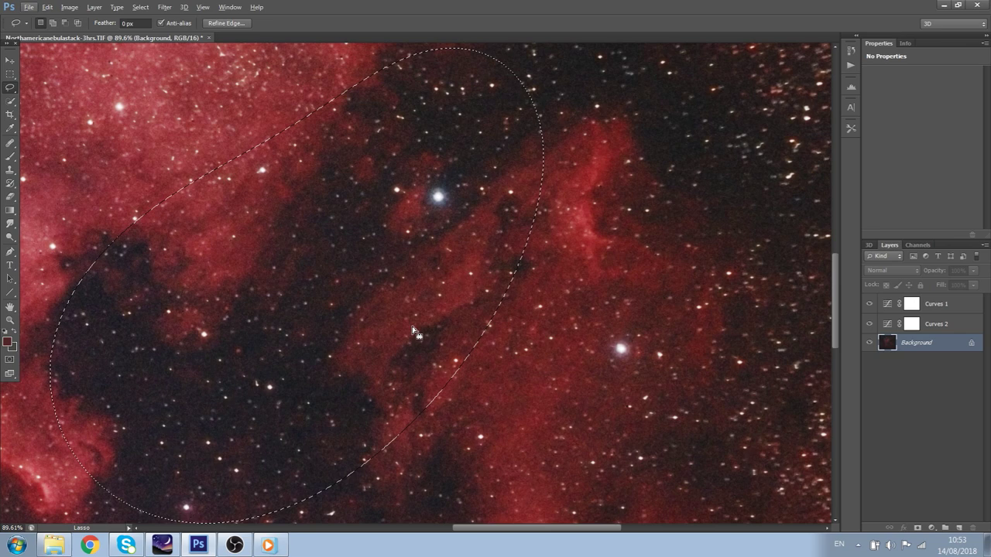
key(ctrl+d)
key(ctrl+m)
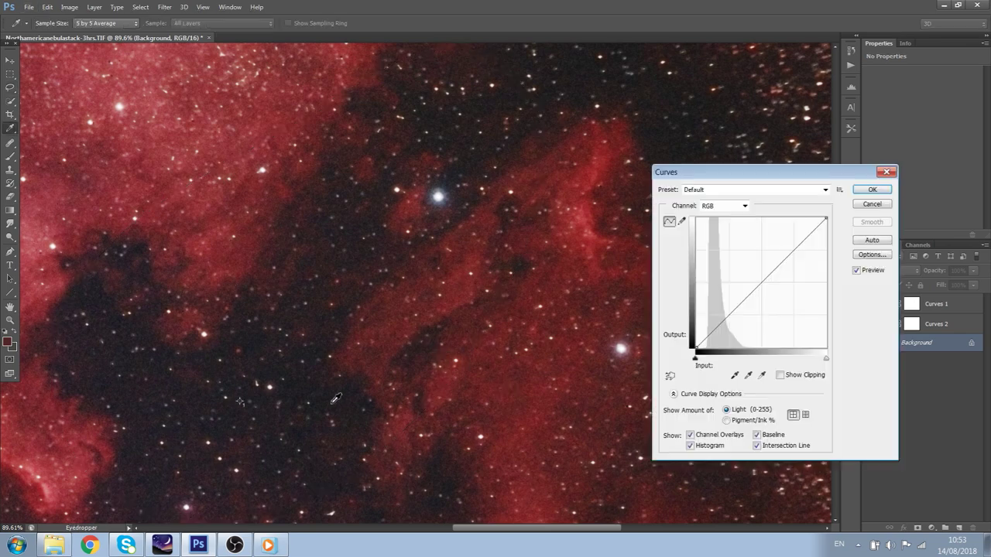
ctrl+click(373, 381)
click(769, 346)
ctrl+click(362, 355)
drag(367, 415, 346, 400)
drag(712, 342, 712, 333)
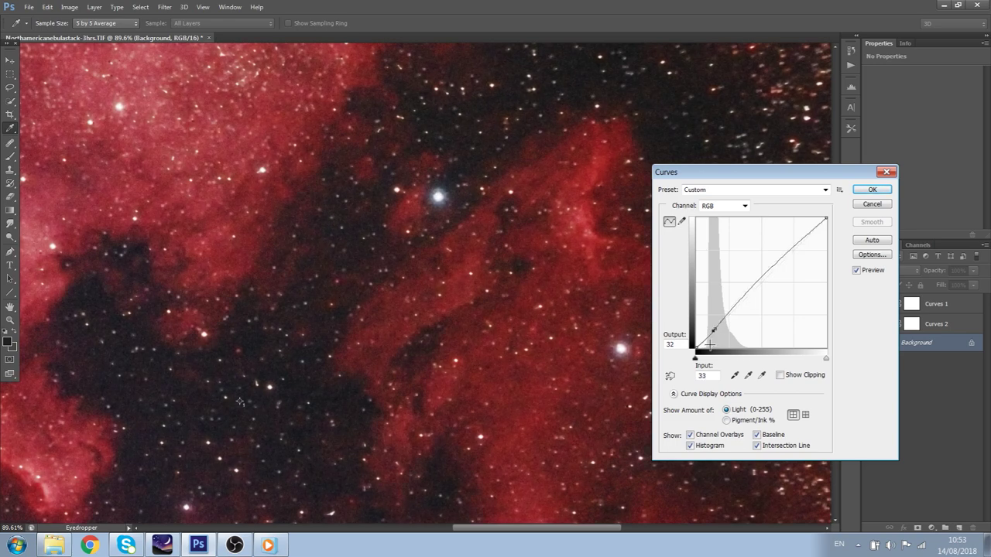
Anchor the RGB curve's midtones at input 129, output 129 and apply the curve to the Background
click(762, 278)
drag(762, 279, 762, 281)
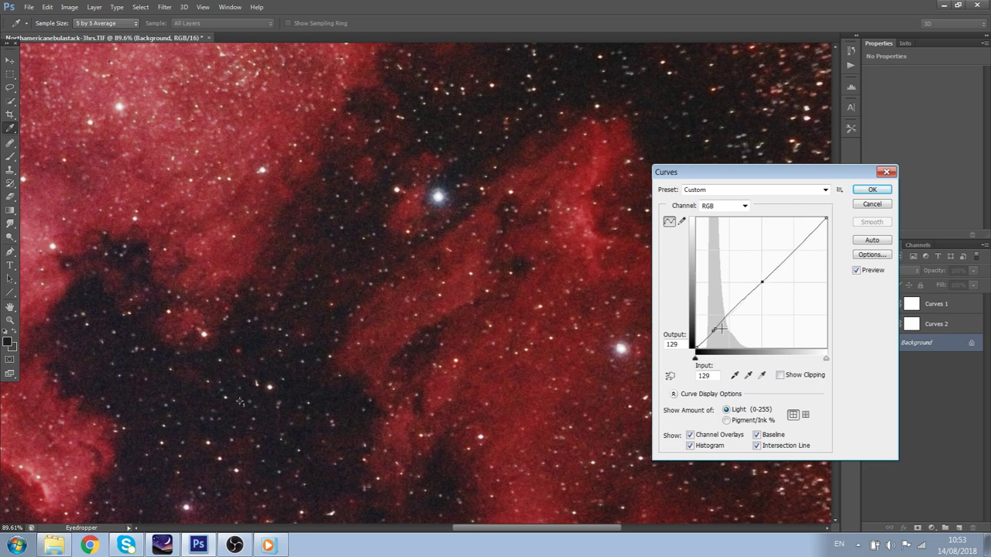
click(872, 191)
Examine the adjusted nebula as a whole and up close, covering the dark gulf, the red nebulosity beside it and the surrounding stars
scroll(631, 286, down, 2)
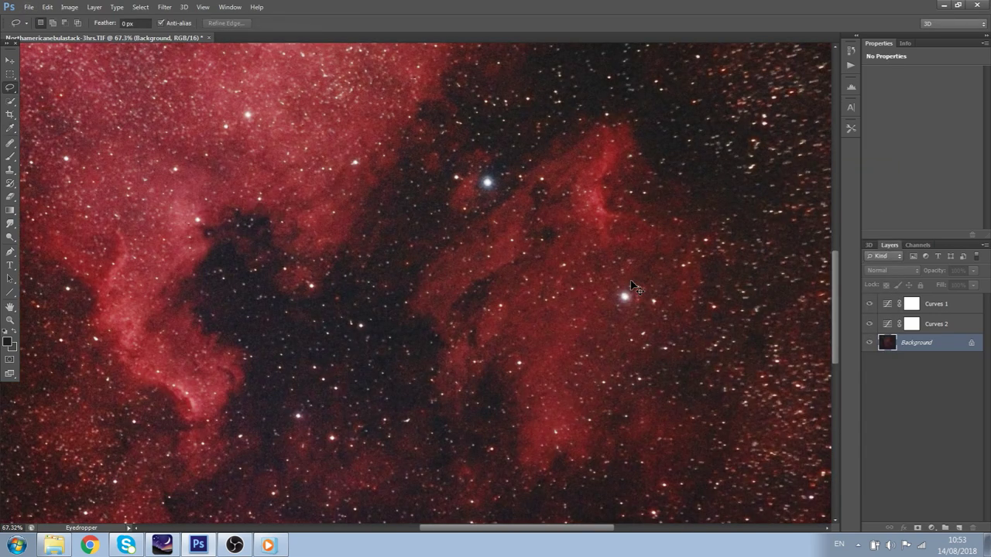
scroll(623, 288, down, 4)
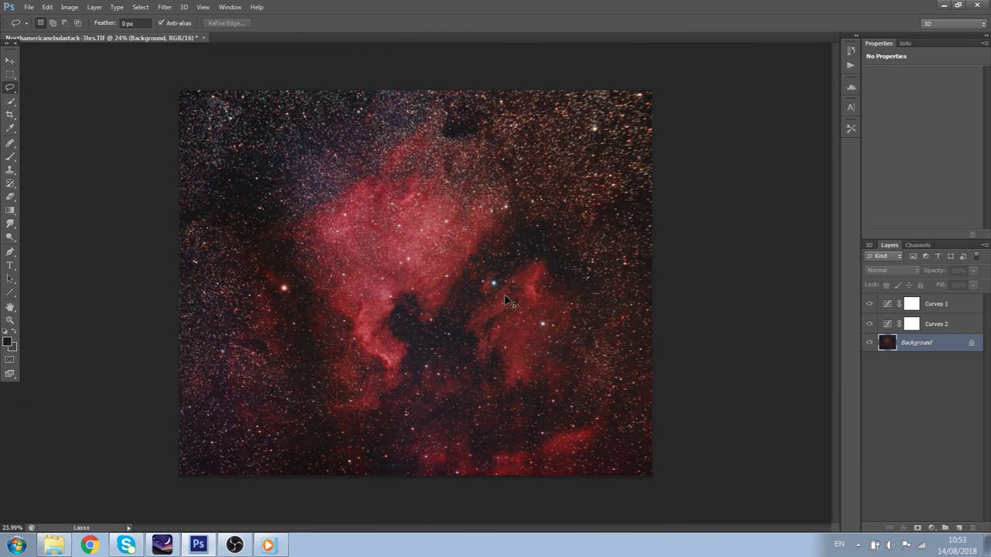
scroll(507, 300, up, 2)
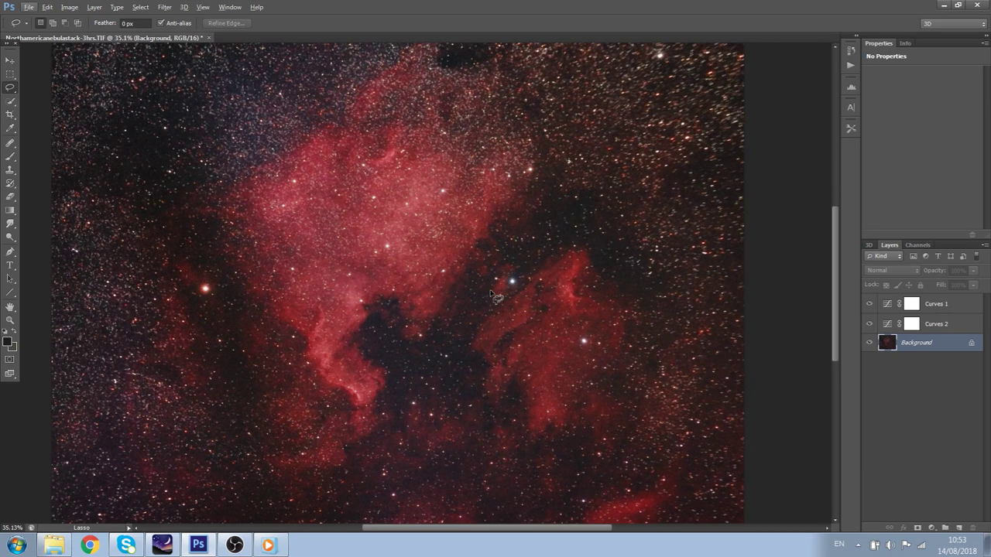
key(z)
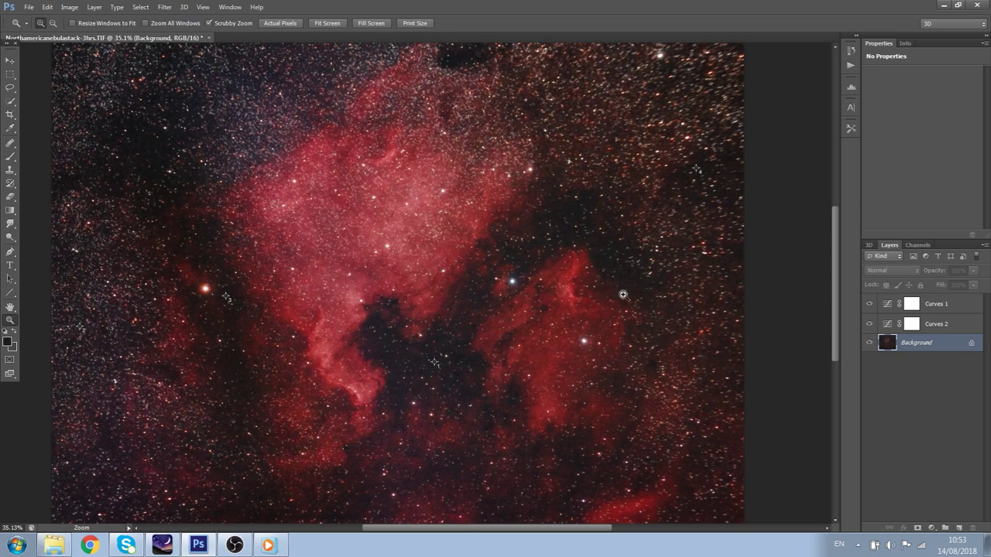
scroll(622, 306, down, 4)
scroll(620, 309, up, 3)
scroll(495, 236, up, 3)
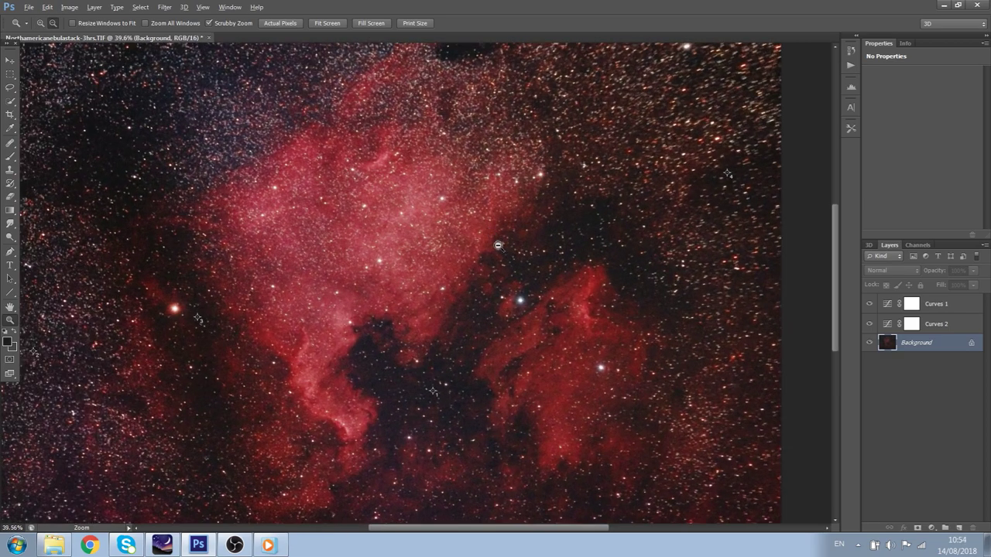
scroll(65, 275, down, 4)
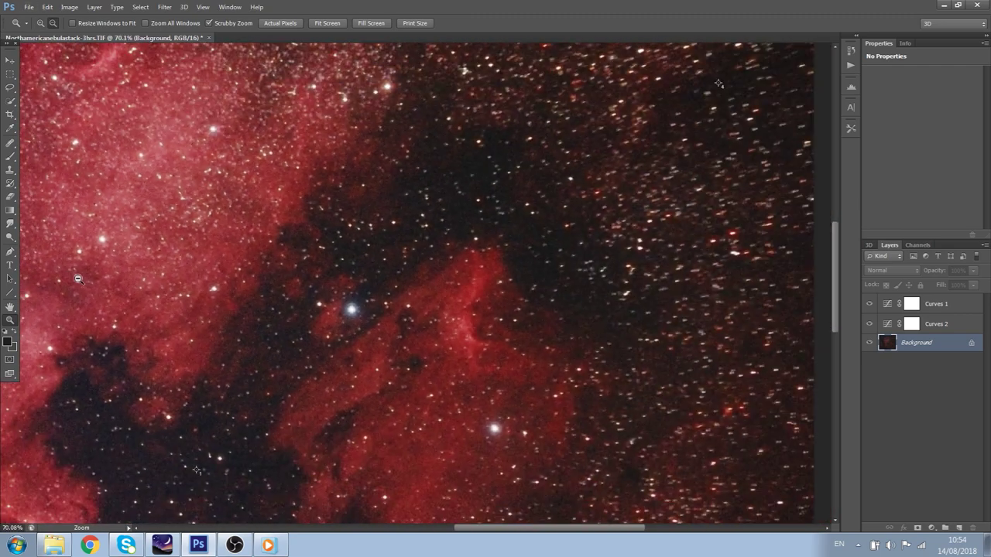
key(alt)
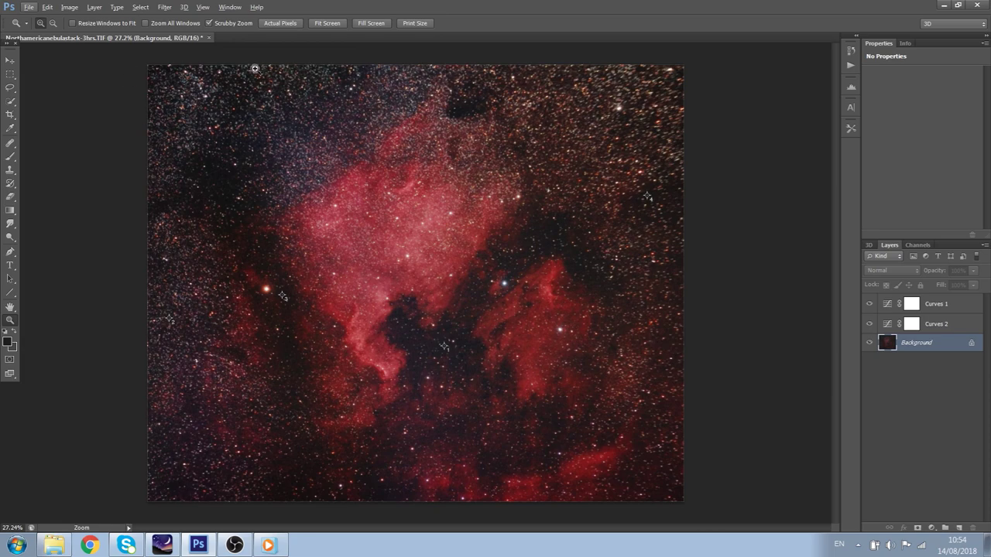
scroll(628, 243, up, 2)
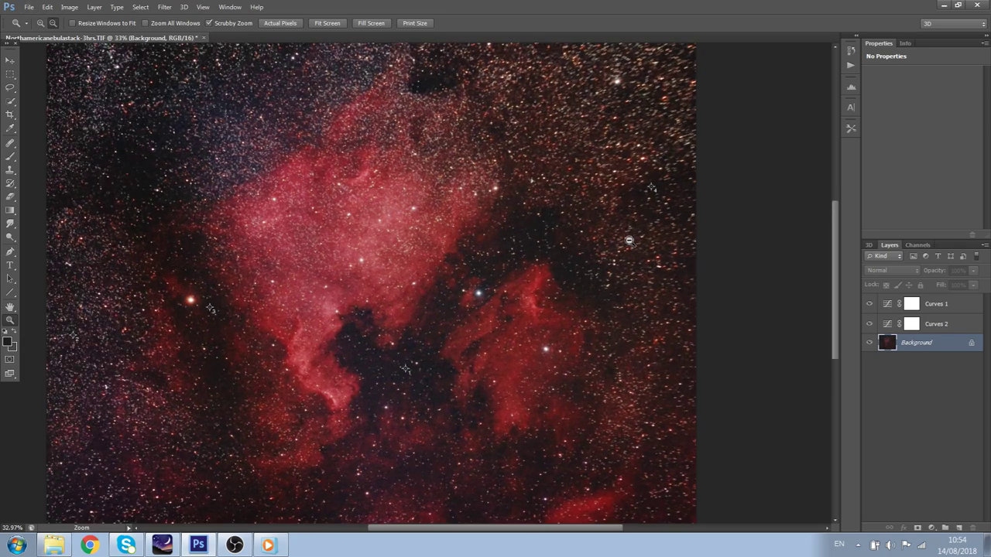
scroll(625, 250, down, 4)
scroll(682, 327, up, 10)
scroll(616, 274, up, 1)
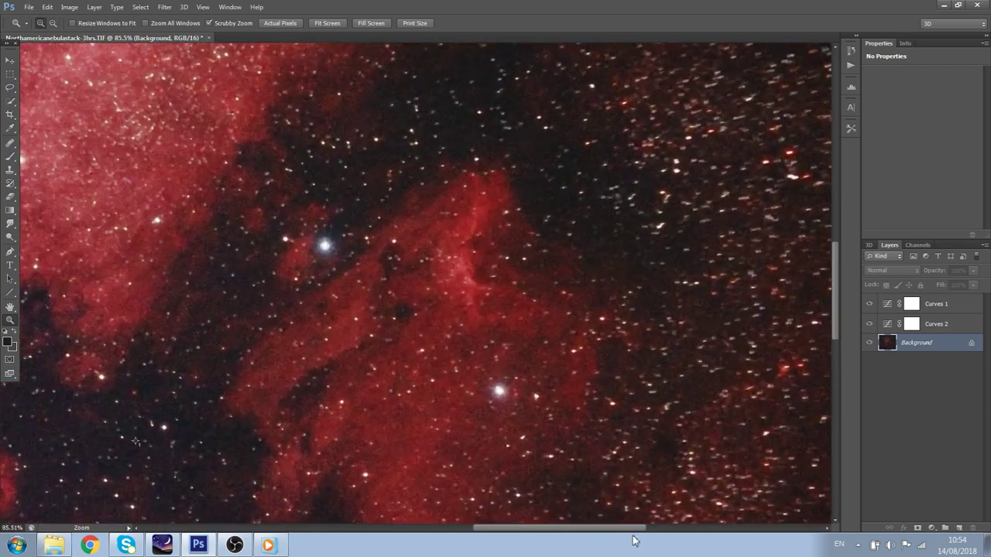
drag(572, 533, 515, 534)
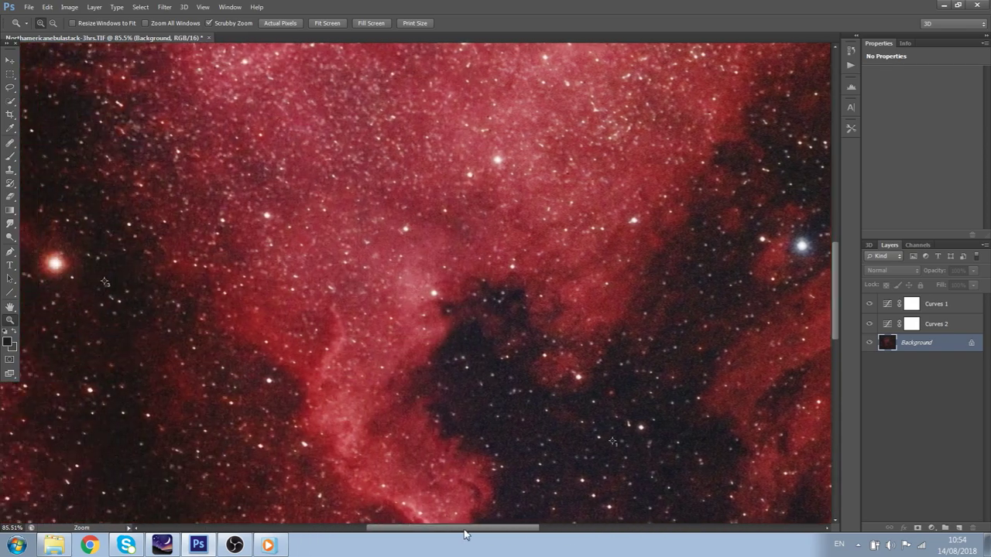